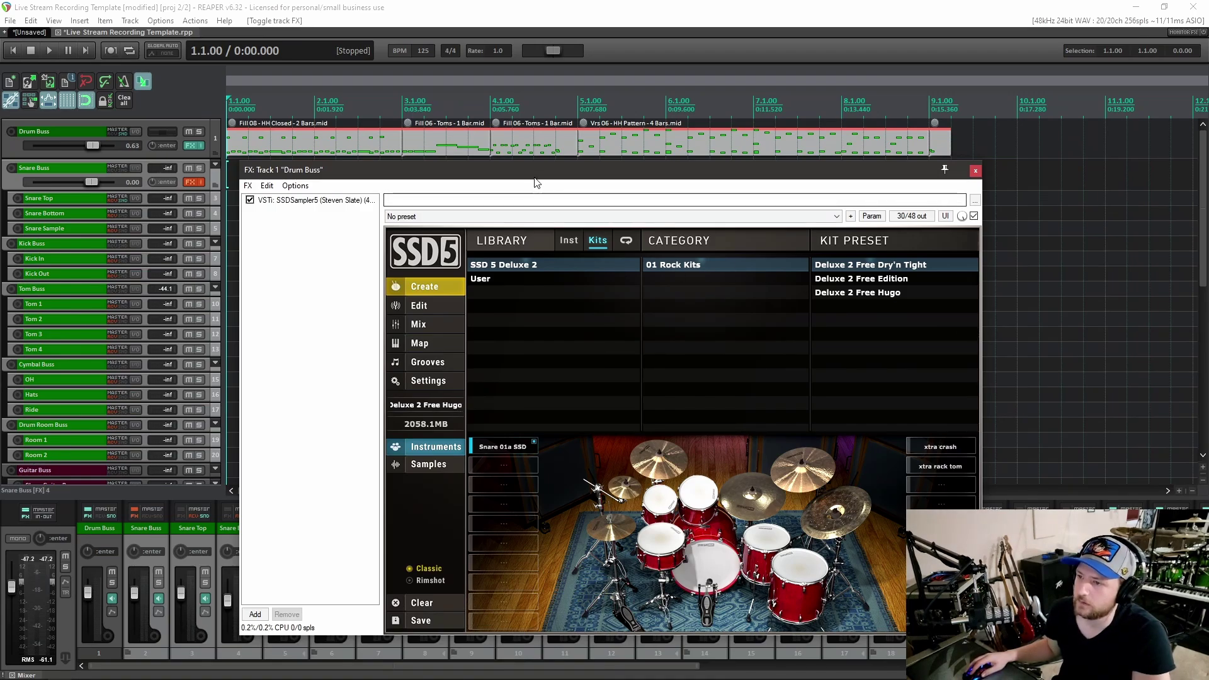
# Step: Close the Drum Buss track's effects window
pyautogui.moveTo(538, 178); pyautogui.dragTo(530, 178)
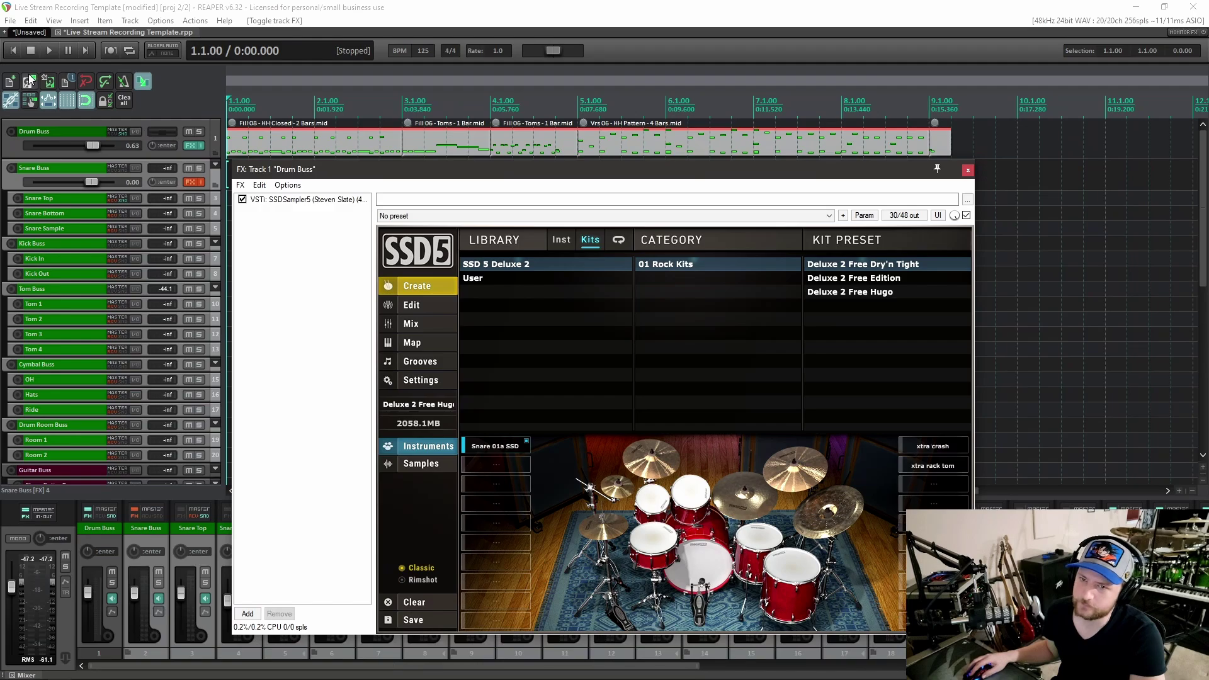
pyautogui.click(11, 51)
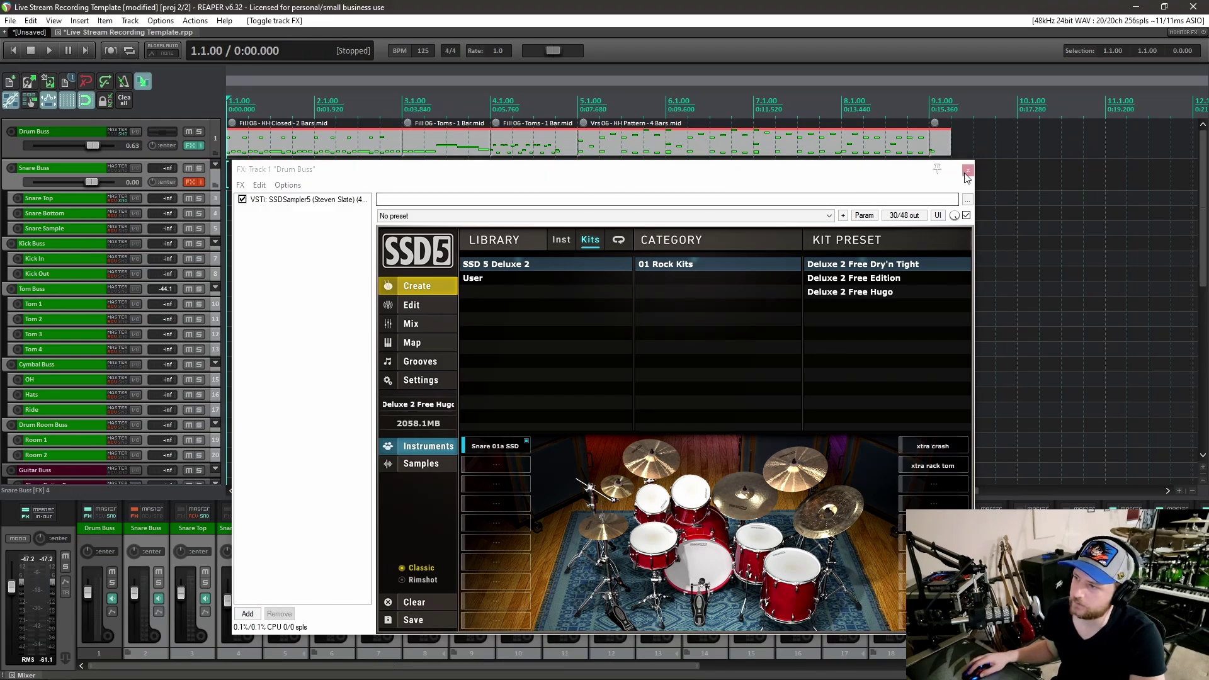
pyautogui.click(967, 169)
# Step: Switch to the empty unsaved project and inspect the master track's effects chain
pyautogui.click(29, 33)
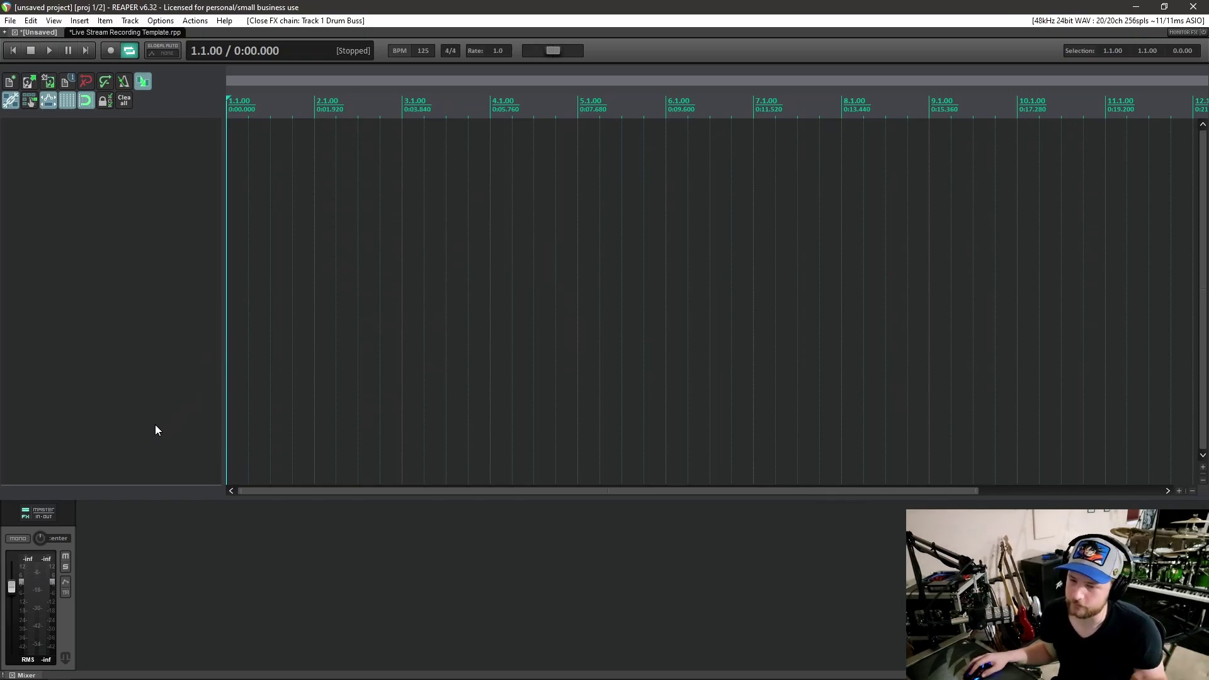
pyautogui.click(26, 517)
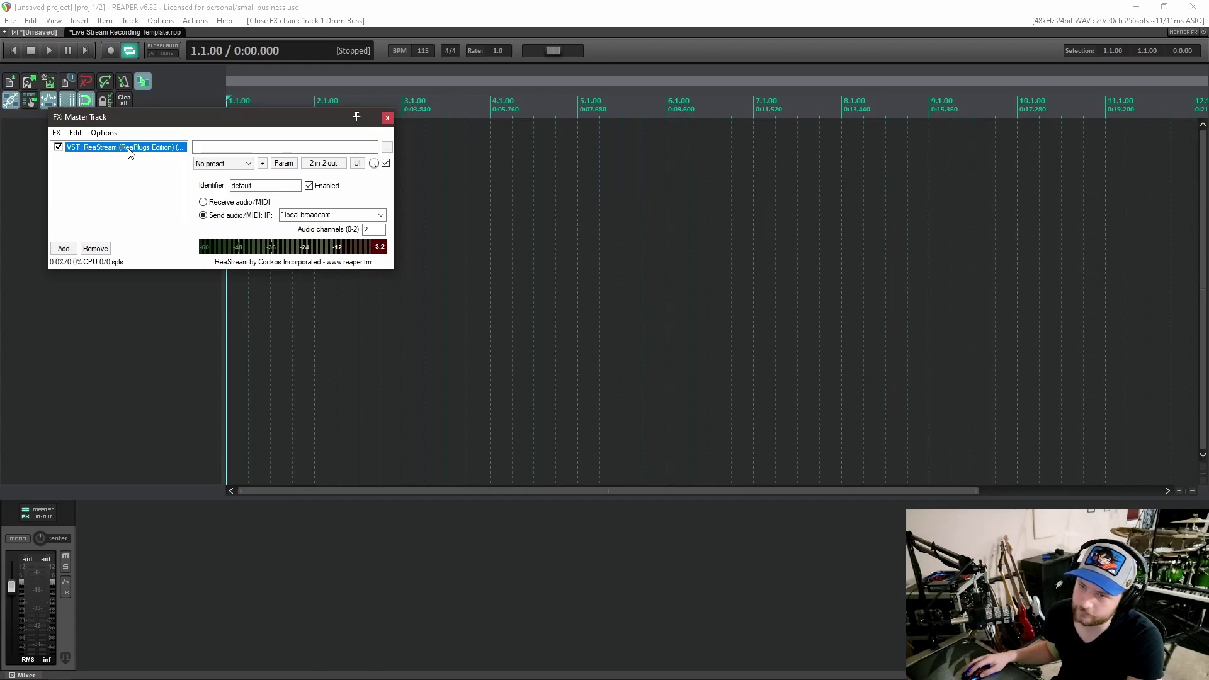
pyautogui.click(388, 118)
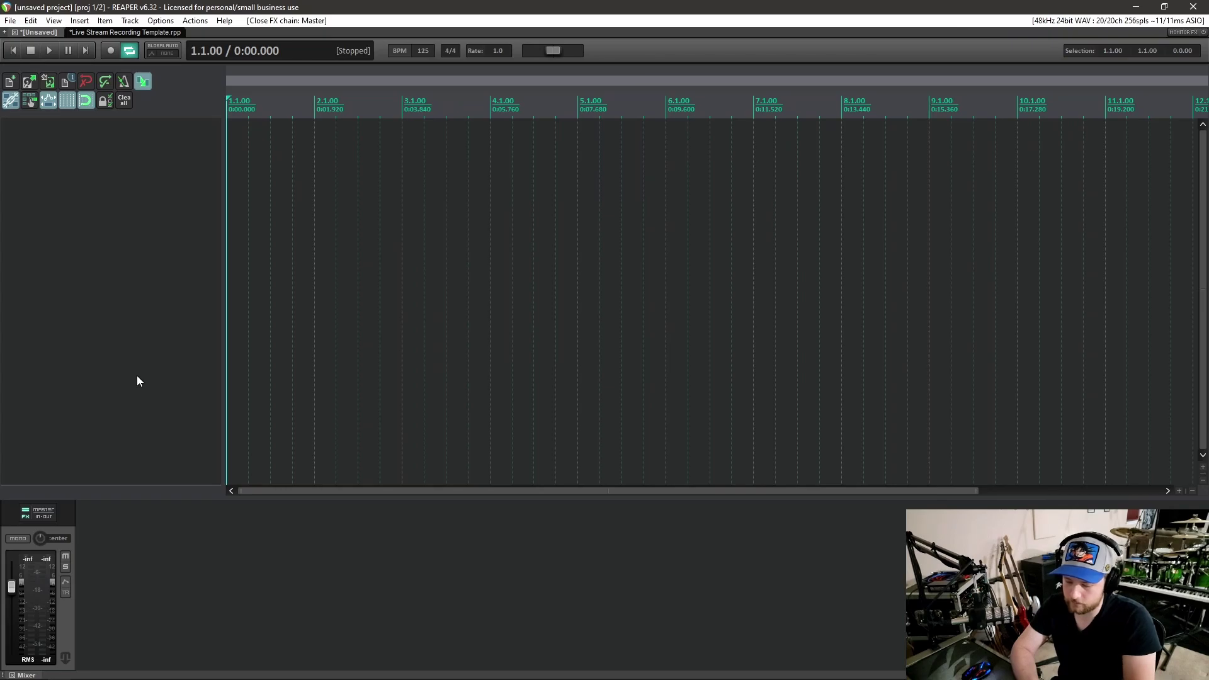
# Step: Add 20 new tracks to the empty project
pyautogui.hotkey('ctrl', 't')
pyautogui.hotkey('ctrl', 't')
pyautogui.hotkey('ctrl', 't')
pyautogui.hotkey('ctrl', 't')
pyautogui.hotkey('ctrl', 't')
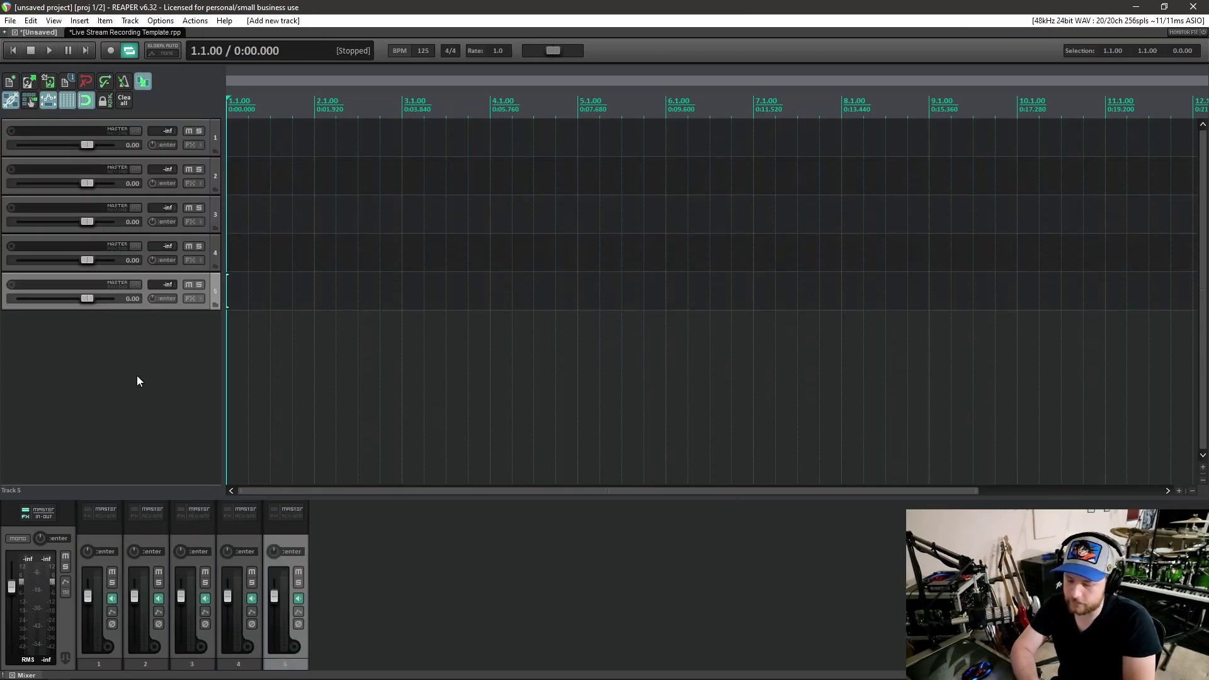
pyautogui.hotkey('ctrl', 't')
pyautogui.hotkey('ctrl', 't')
pyautogui.hotkey('ctrl', 't')
pyautogui.hotkey('ctrl', 't')
pyautogui.hotkey('ctrl', 't')
pyautogui.hotkey('ctrl', 't')
pyautogui.hotkey('ctrl', 't')
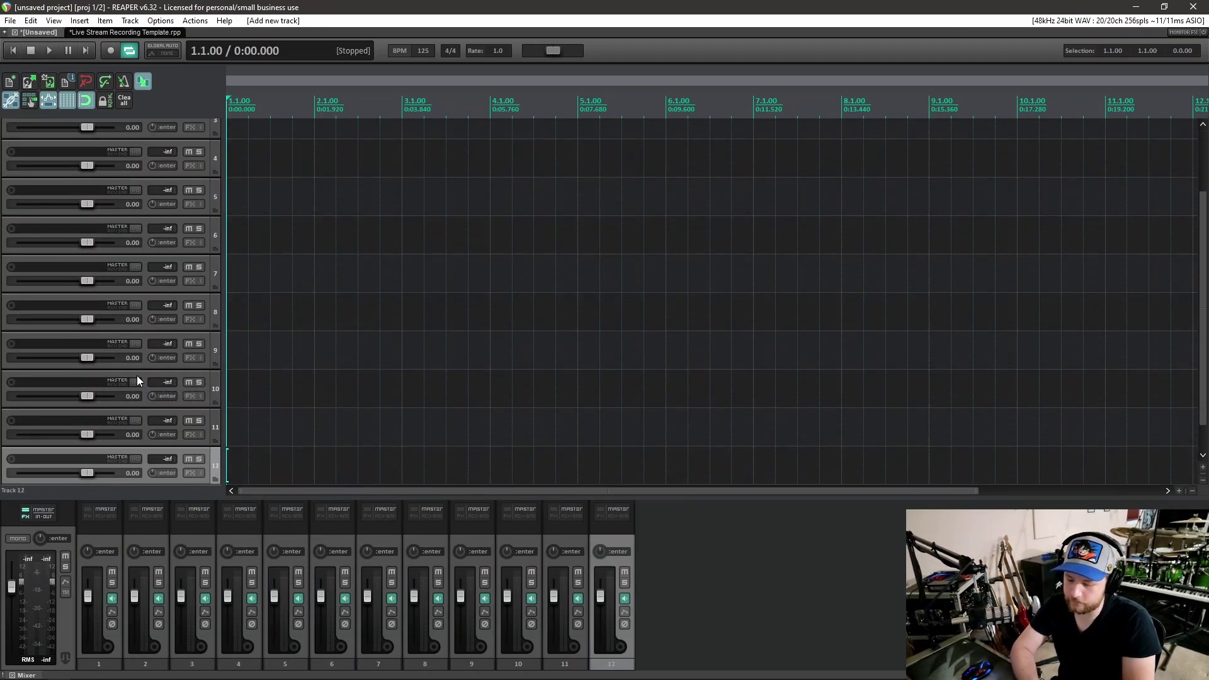
pyautogui.hotkey('ctrl', 't')
pyautogui.hotkey('ctrl', 't')
pyautogui.hotkey('ctrl', 't')
pyautogui.hotkey('ctrl', 't')
pyautogui.hotkey('ctrl', 't')
pyautogui.hotkey('ctrl', 't')
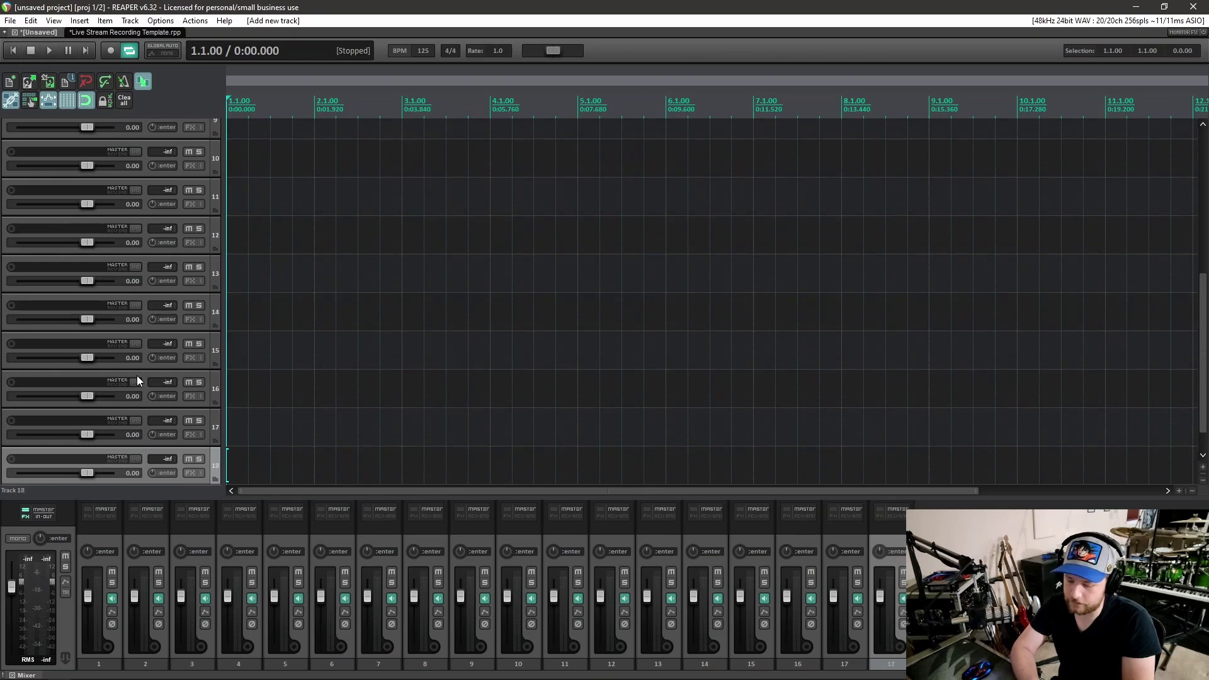
pyautogui.hotkey('ctrl', 't')
pyautogui.hotkey('ctrl', 't')
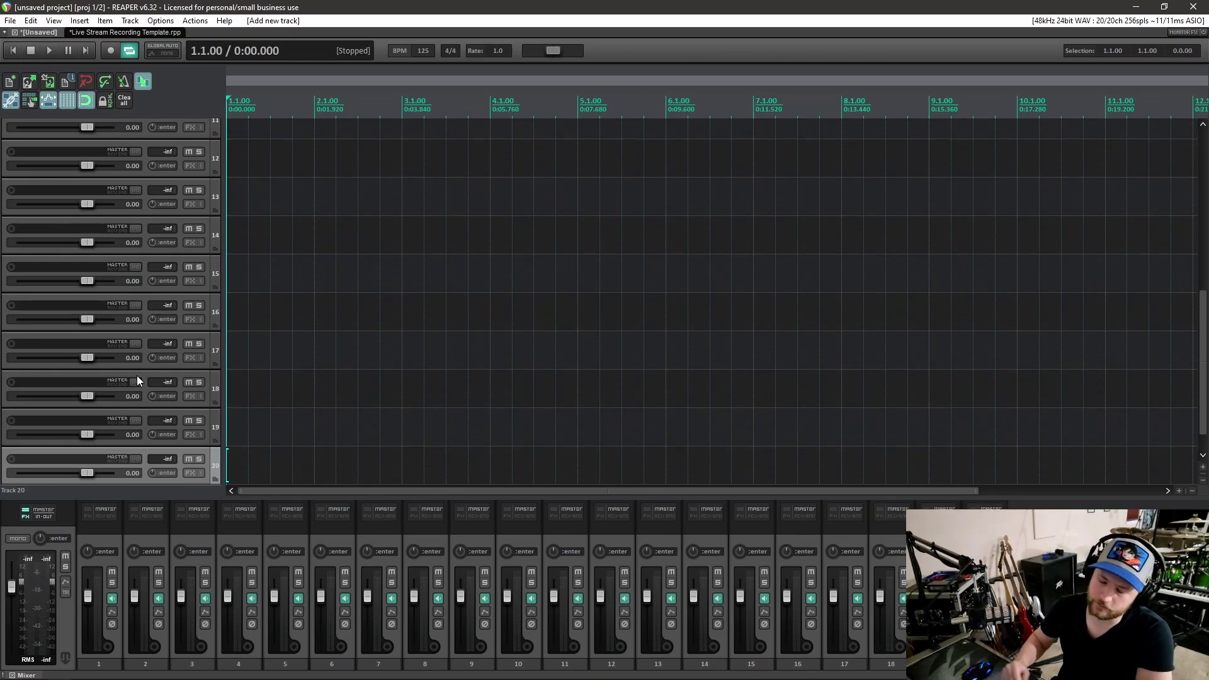
# Step: Name track 1 "Drum Buss" and track 2 "Snare Buss"
pyautogui.scroll(2, 24, 380)
pyautogui.scroll(3, 26, 383)
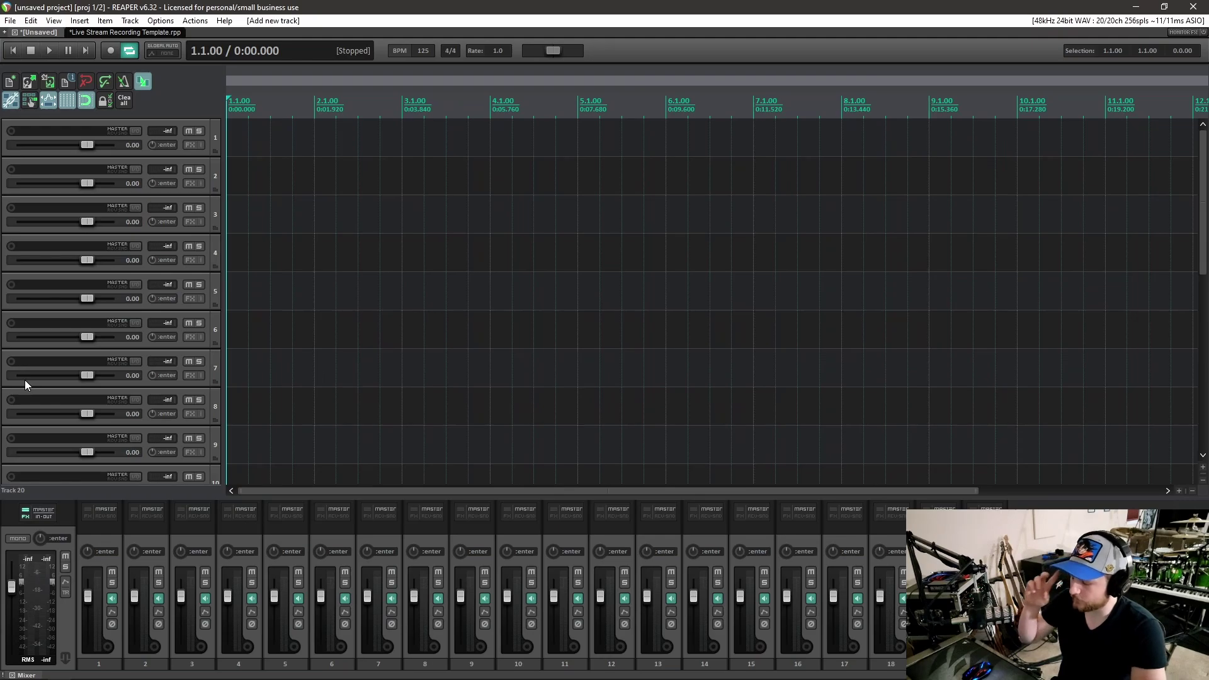
pyautogui.doubleClick(28, 132)
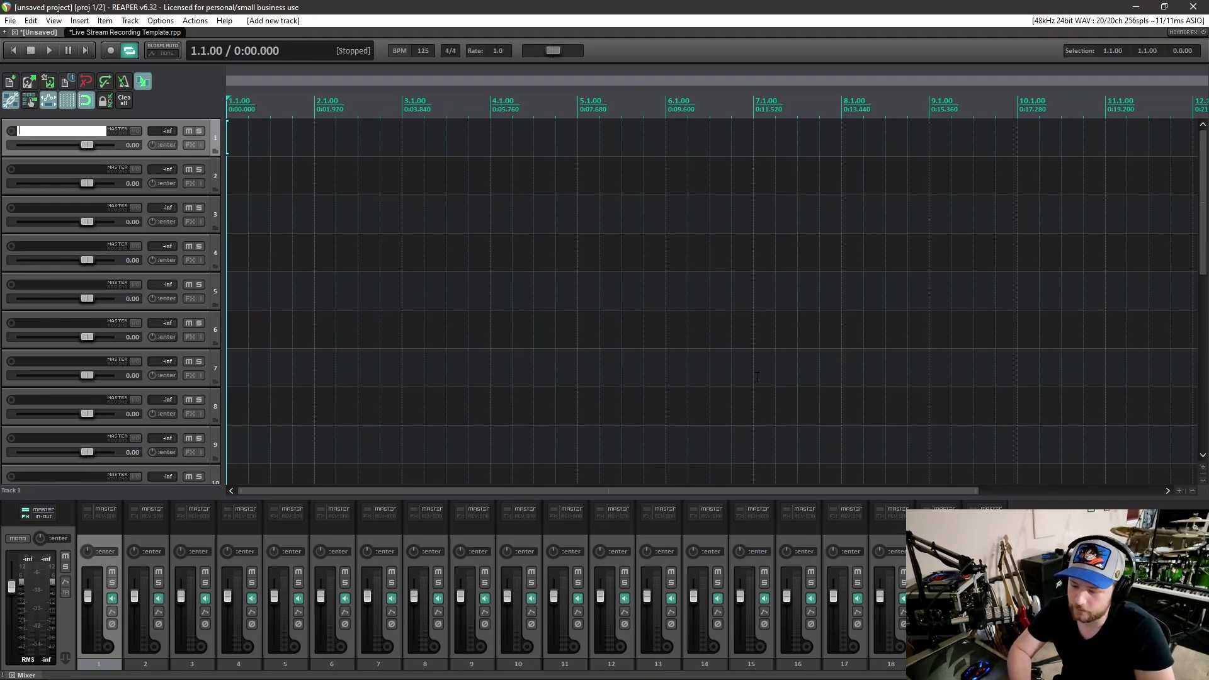
pyautogui.write('Drum Buss')
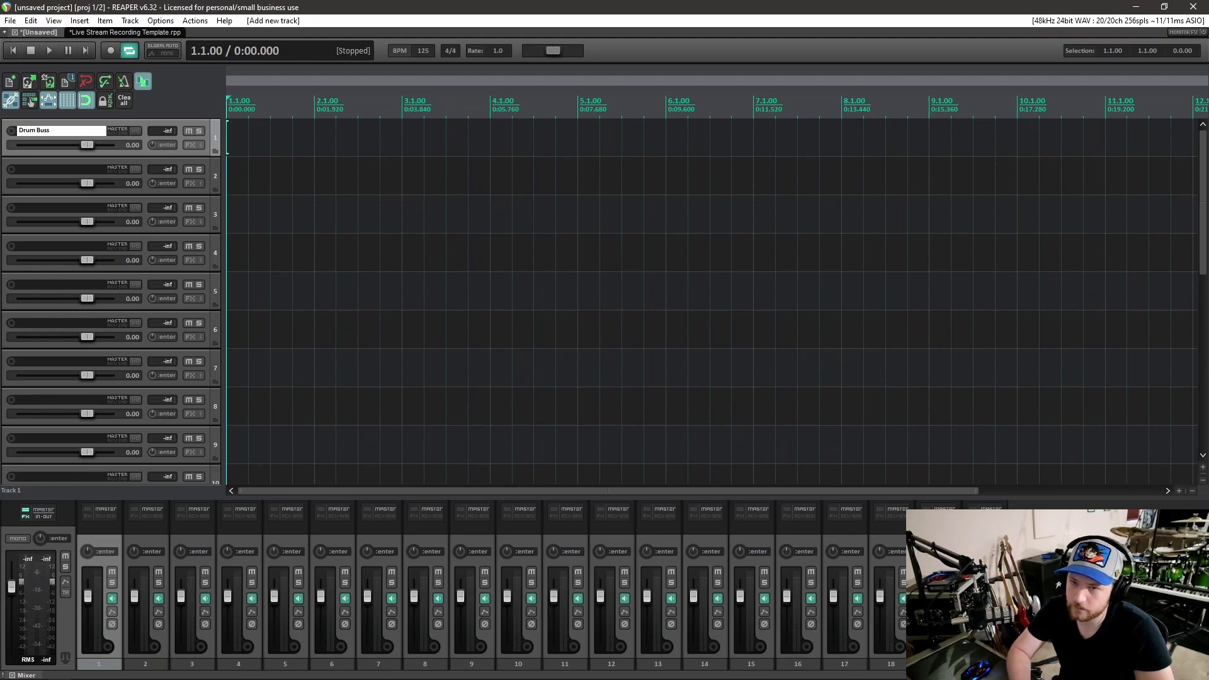
pyautogui.press('Tab')
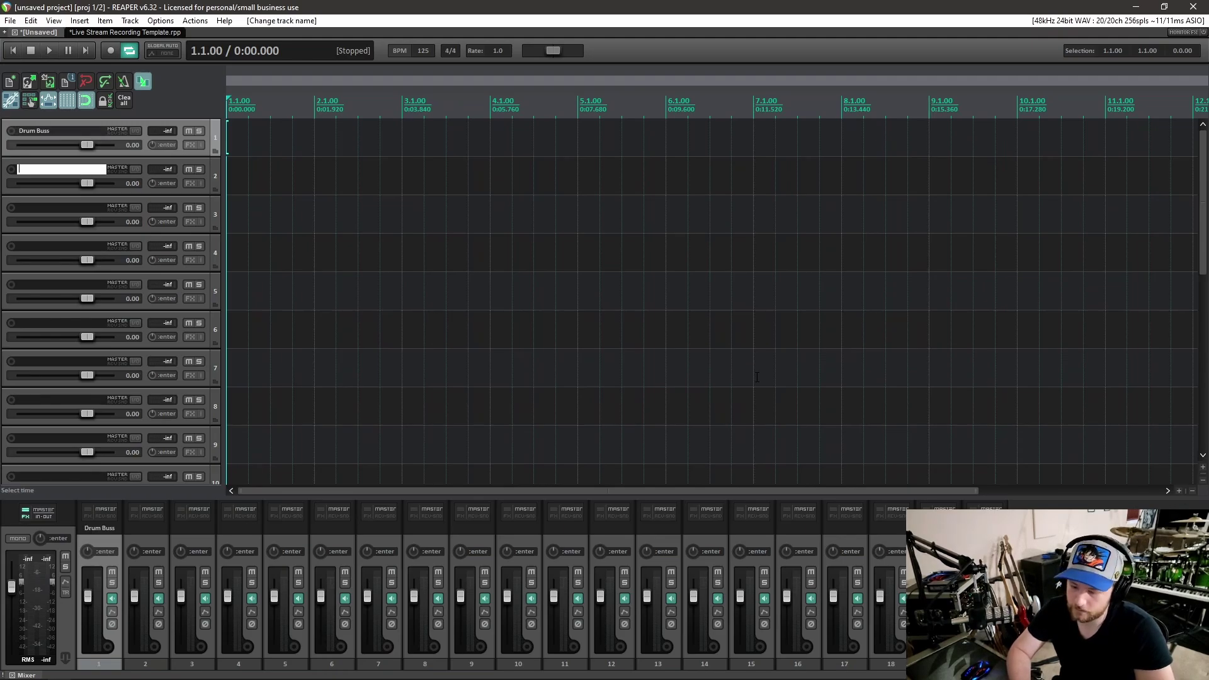
pyautogui.write('Snare Buss')
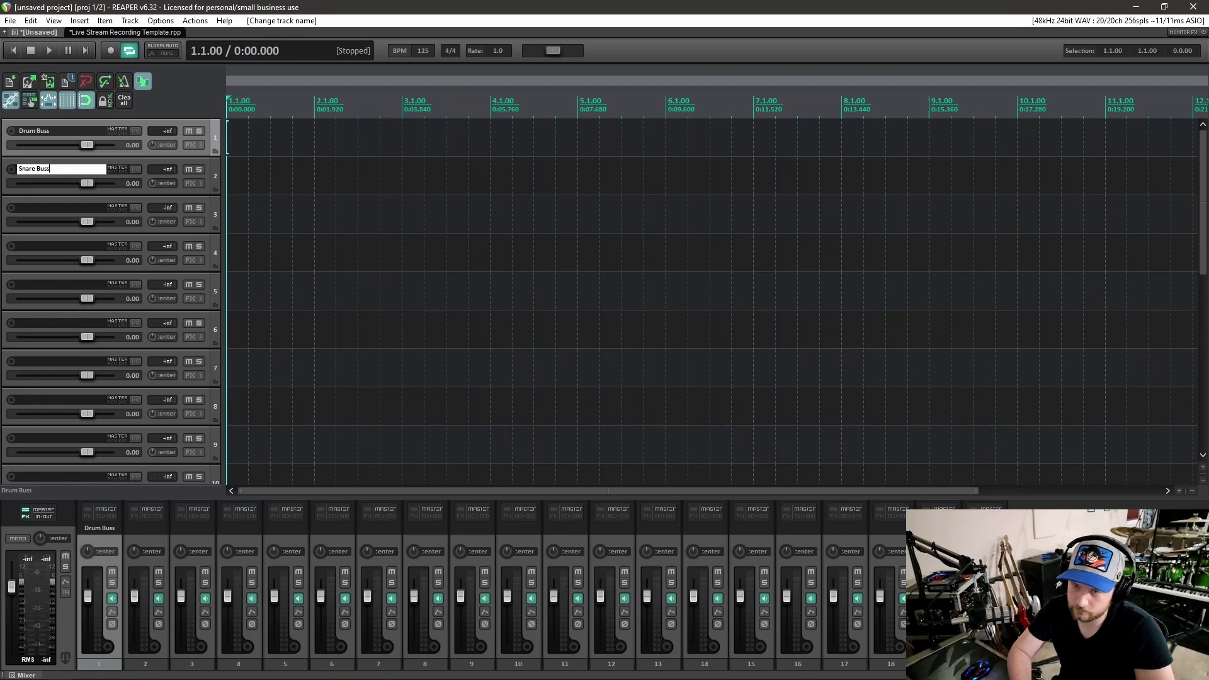
pyautogui.press('Tab')
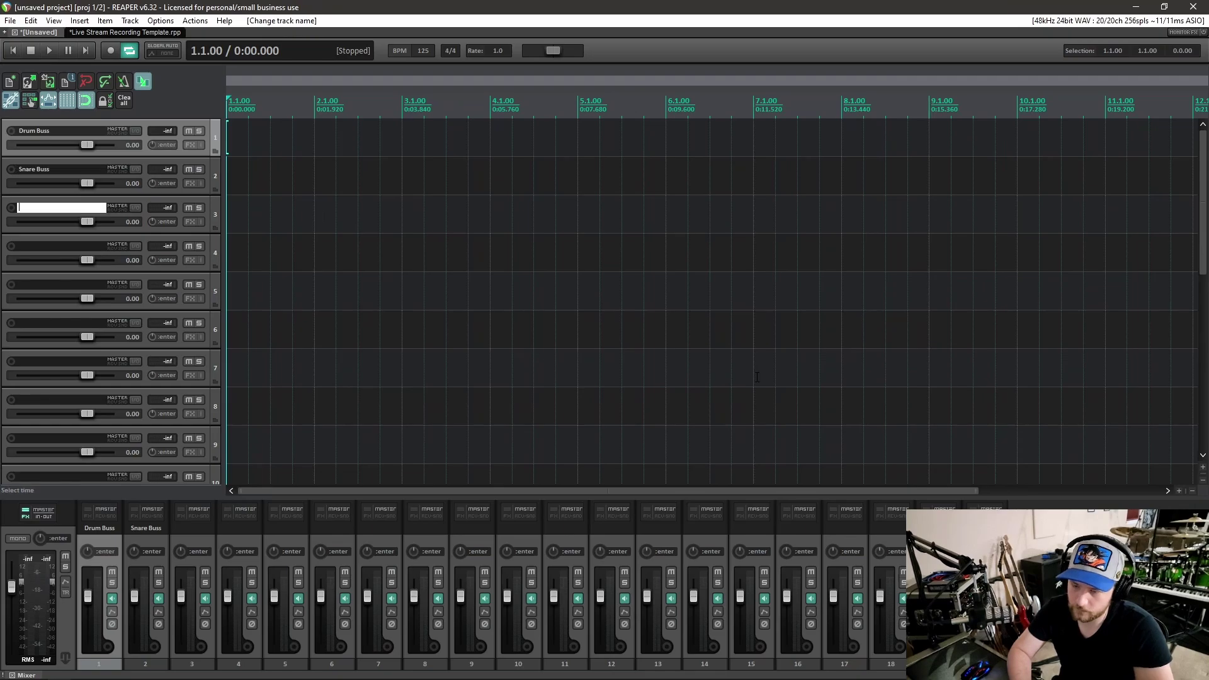
# Step: Name track 3 "Snare Top"
pyautogui.write('S')
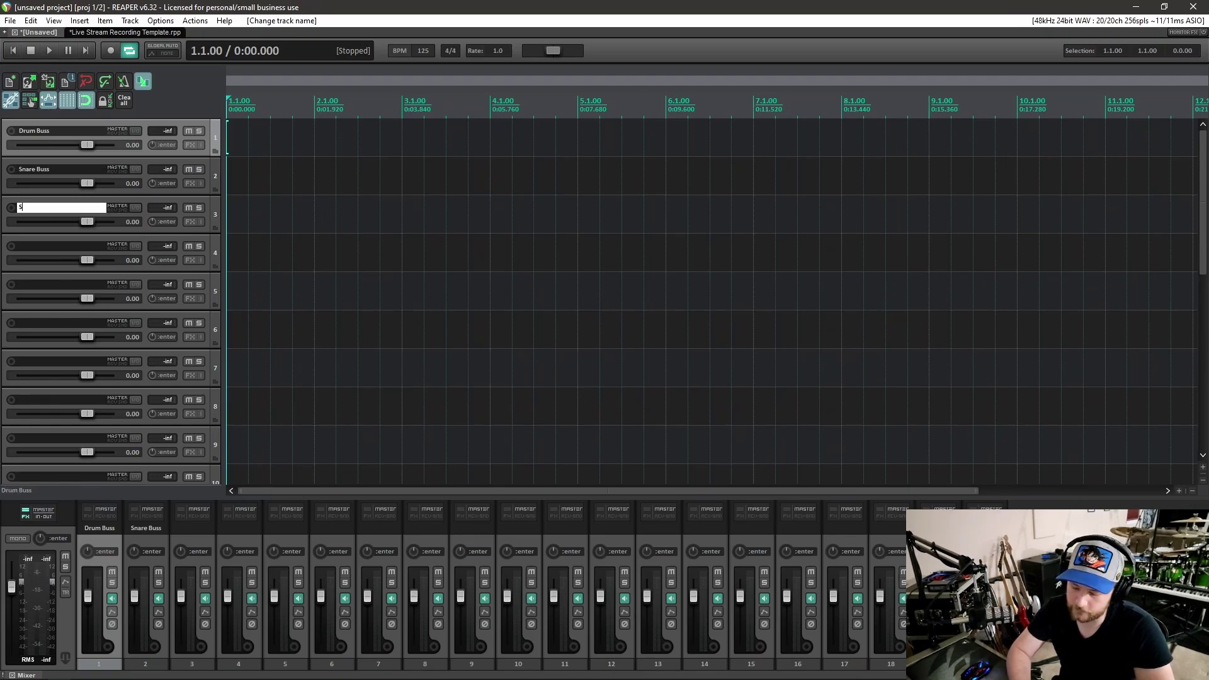
pyautogui.write('nare To')
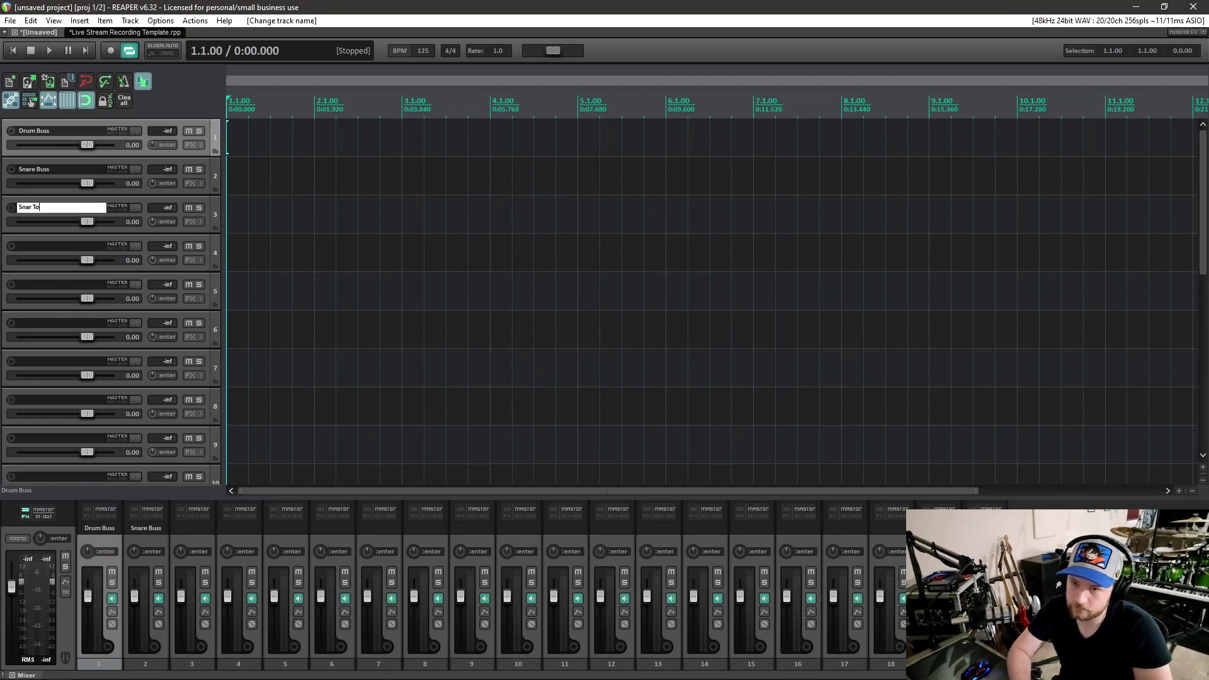
pyautogui.write('p')
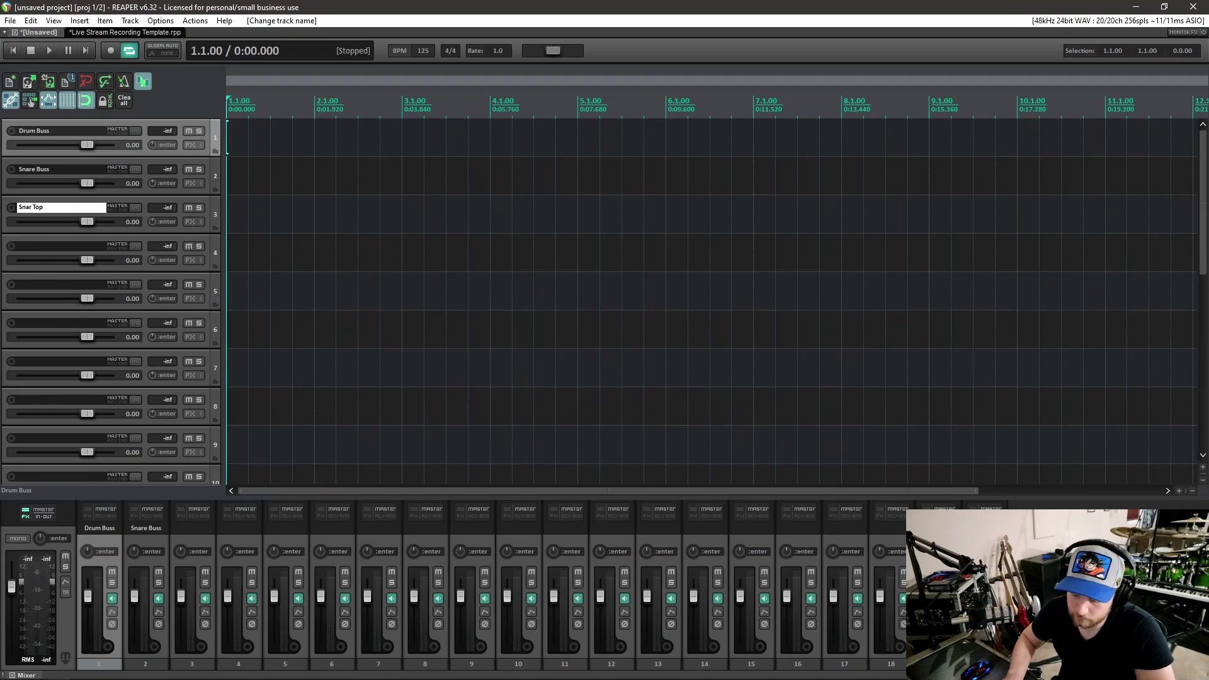
pyautogui.press('Left')
pyautogui.press('Left')
pyautogui.press('Left')
pyautogui.press('Left')
pyautogui.write('e')
pyautogui.press('Tab')
# Step: Name track 4 "Snare Bottom" and track 5 "Snare Sample"
pyautogui.write('S')
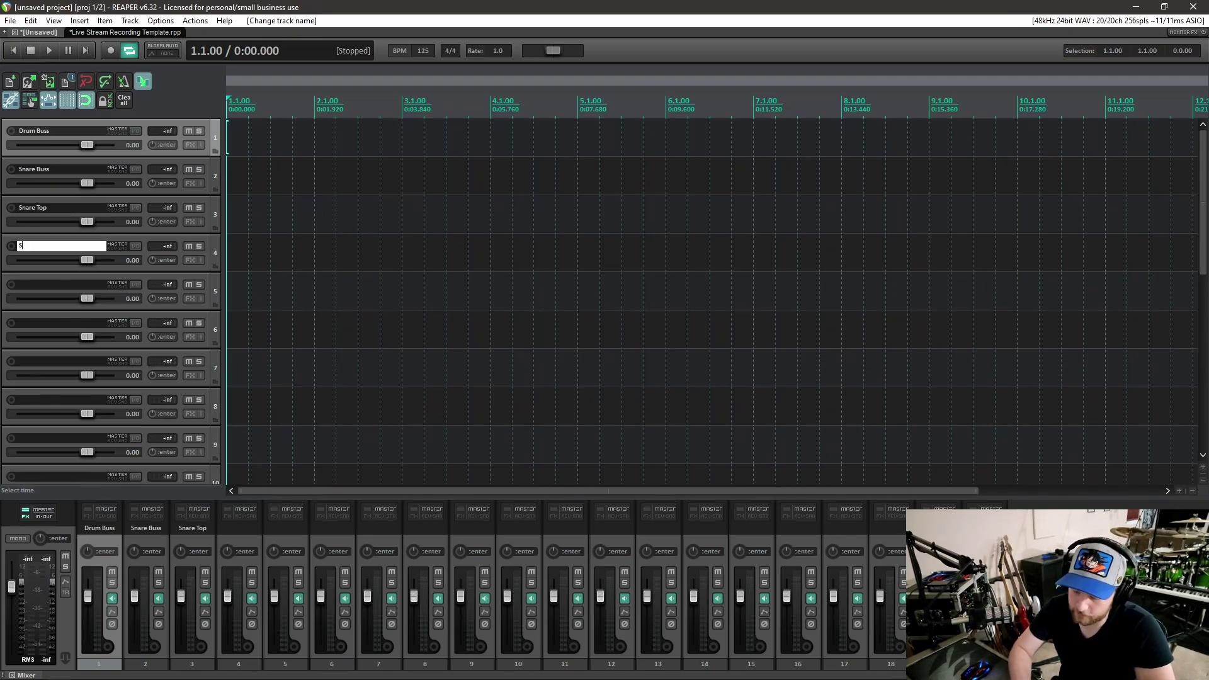
pyautogui.write('nare Bottom')
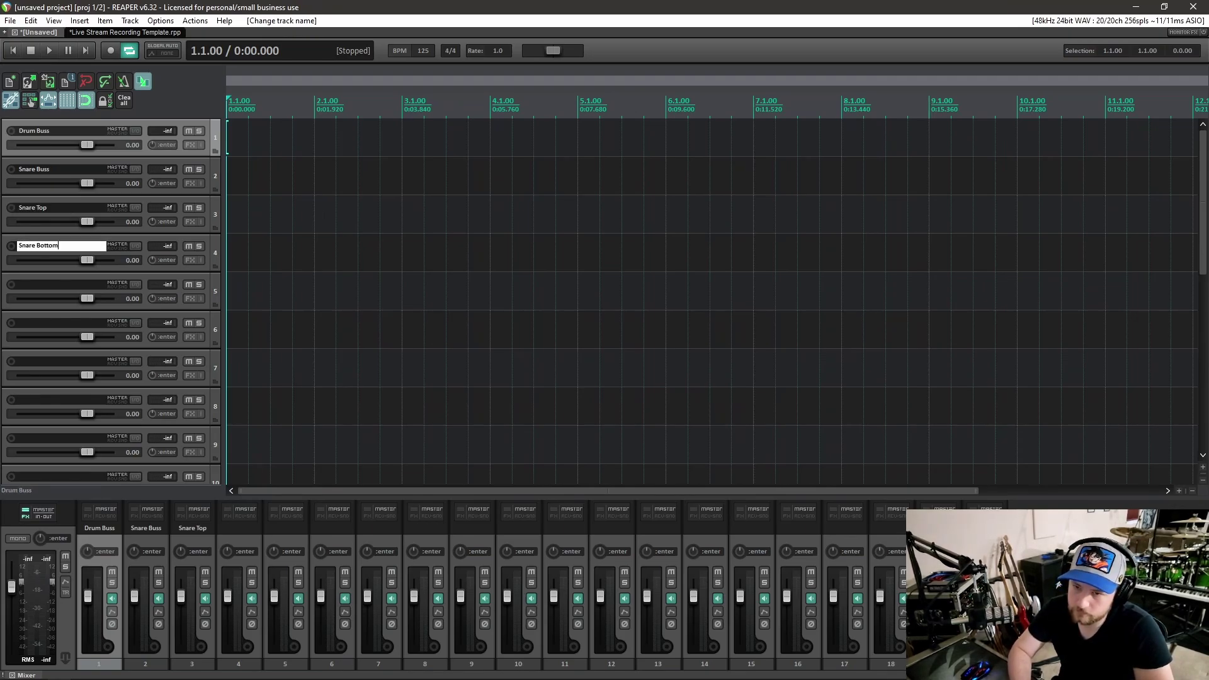
pyautogui.press('Tab')
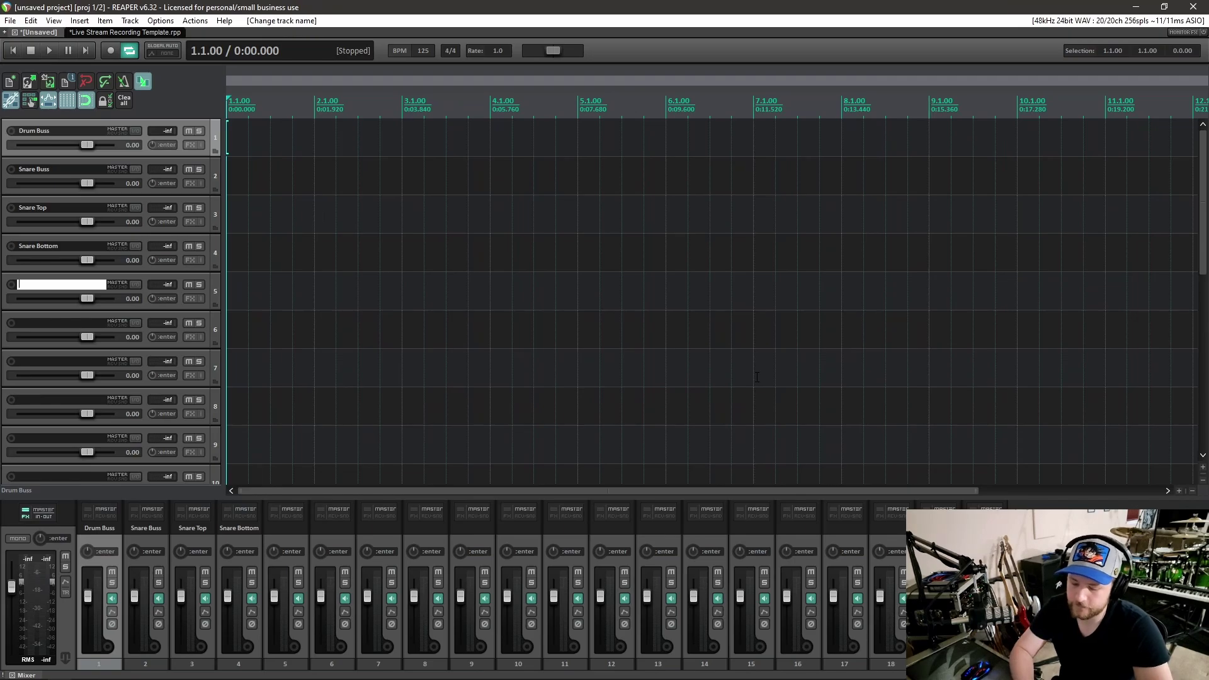
pyautogui.write('nare Sample')
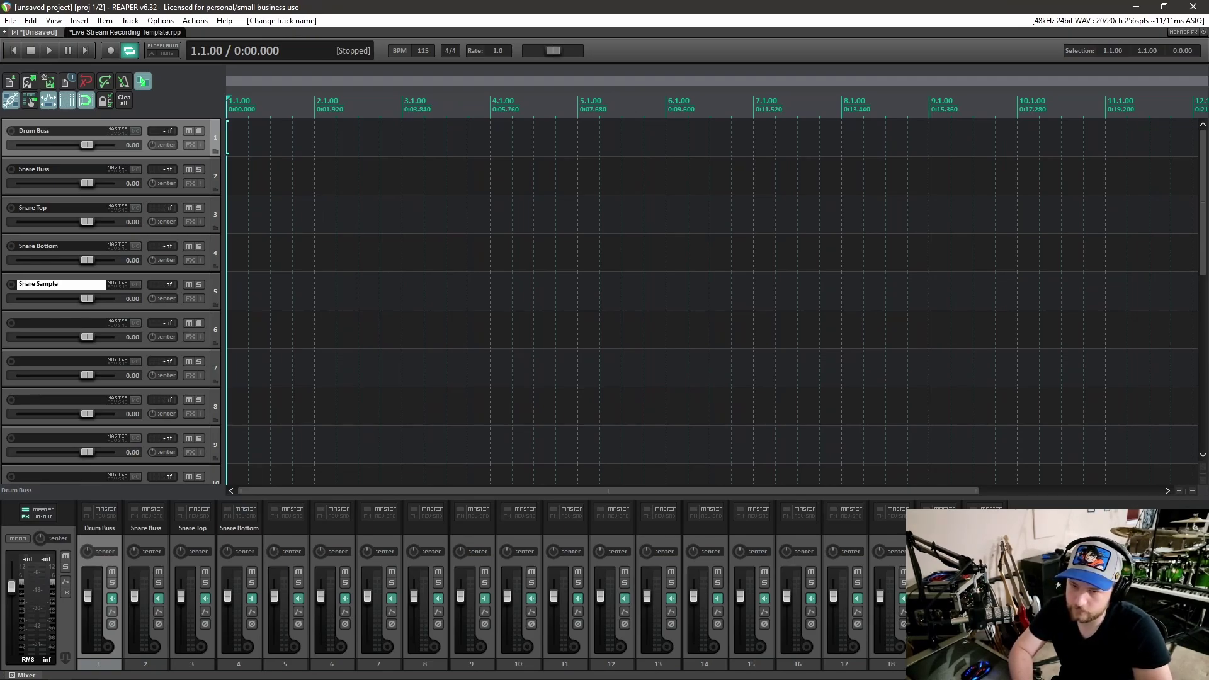
pyautogui.press('Tab')
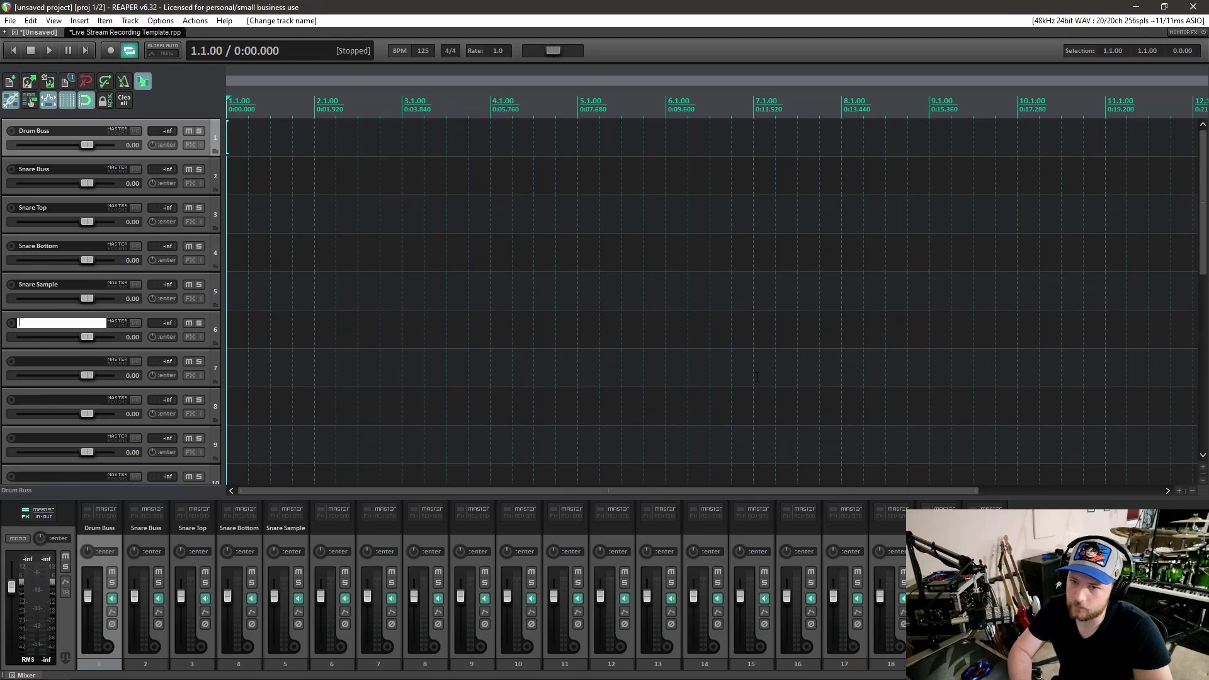
# Step: Name tracks 6 to 8 "Kick Buss", "Kick In" and "Kick Out"
pyautogui.write('Ki')
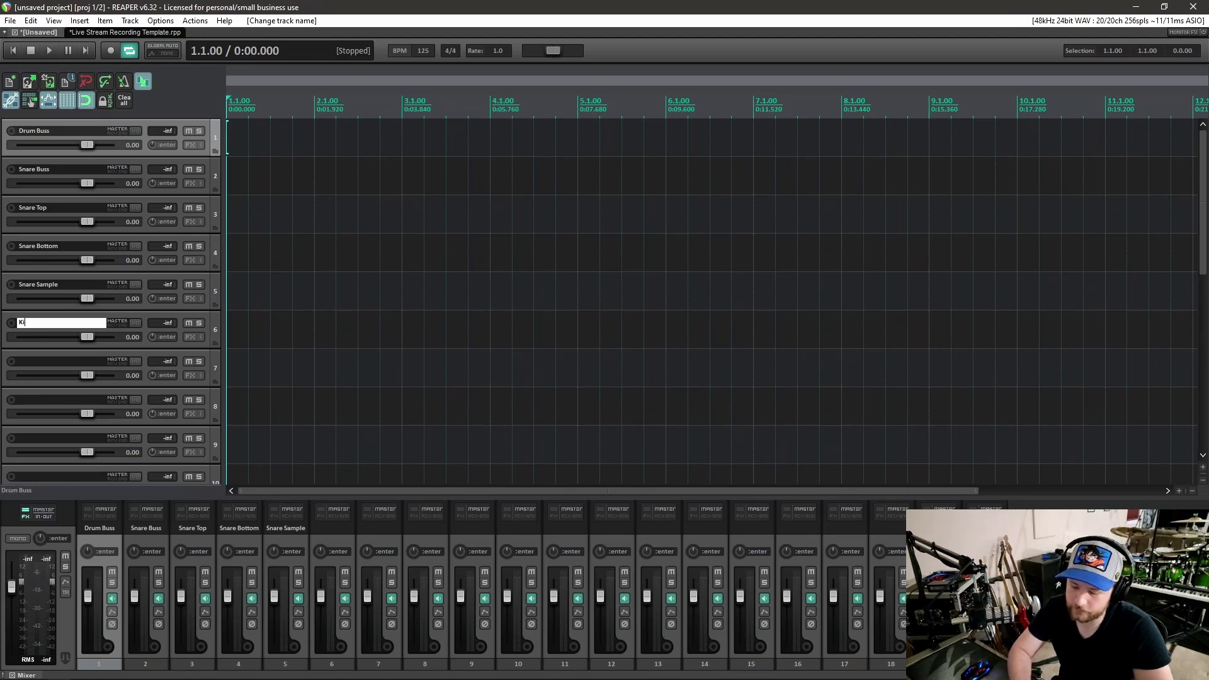
pyautogui.write('ck Buss')
pyautogui.press('Tab')
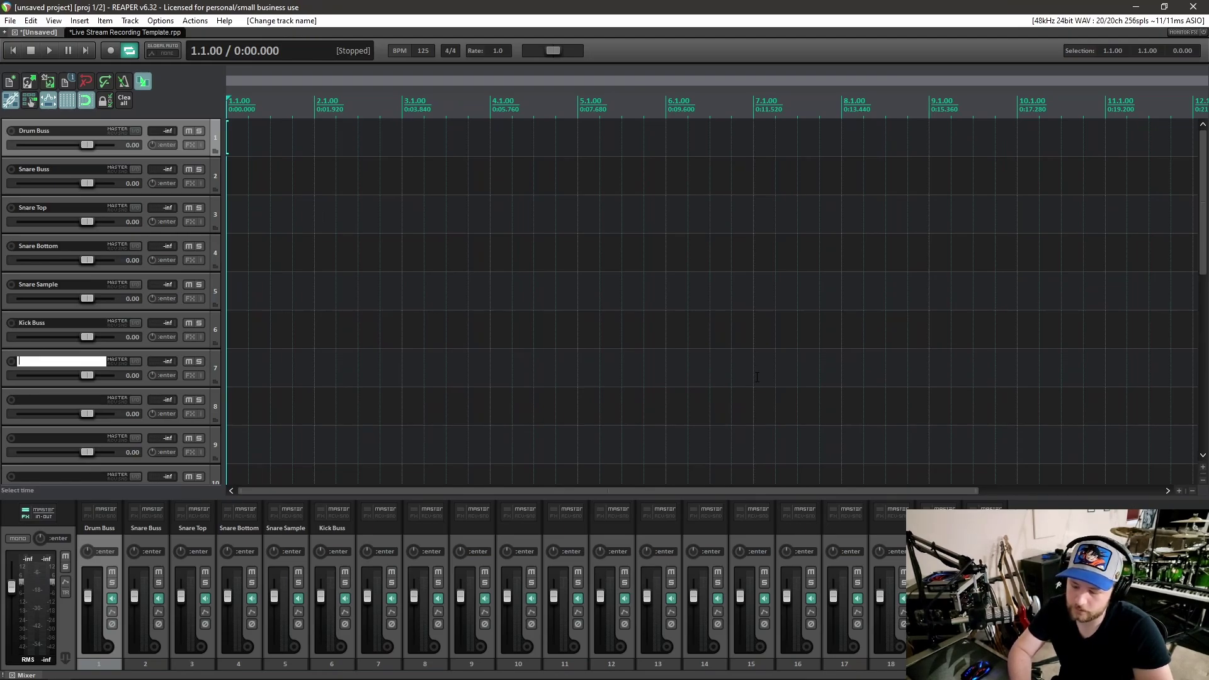
pyautogui.write('Kick In')
pyautogui.press('Tab')
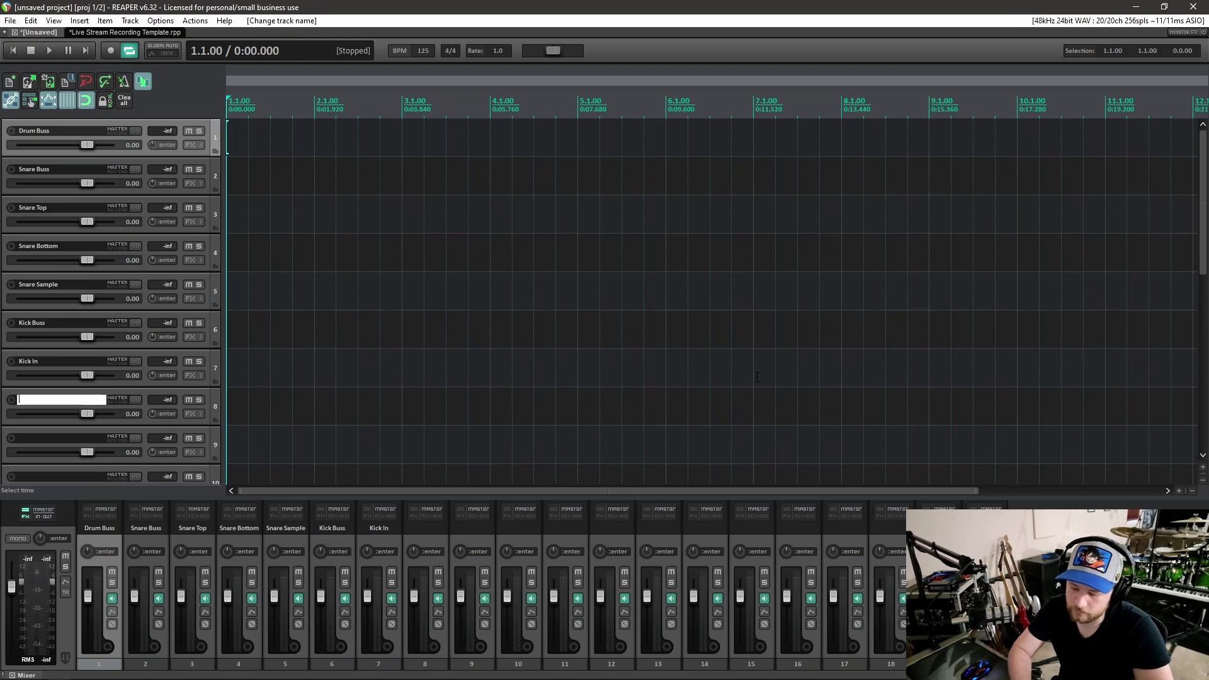
pyautogui.write('Kick Out')
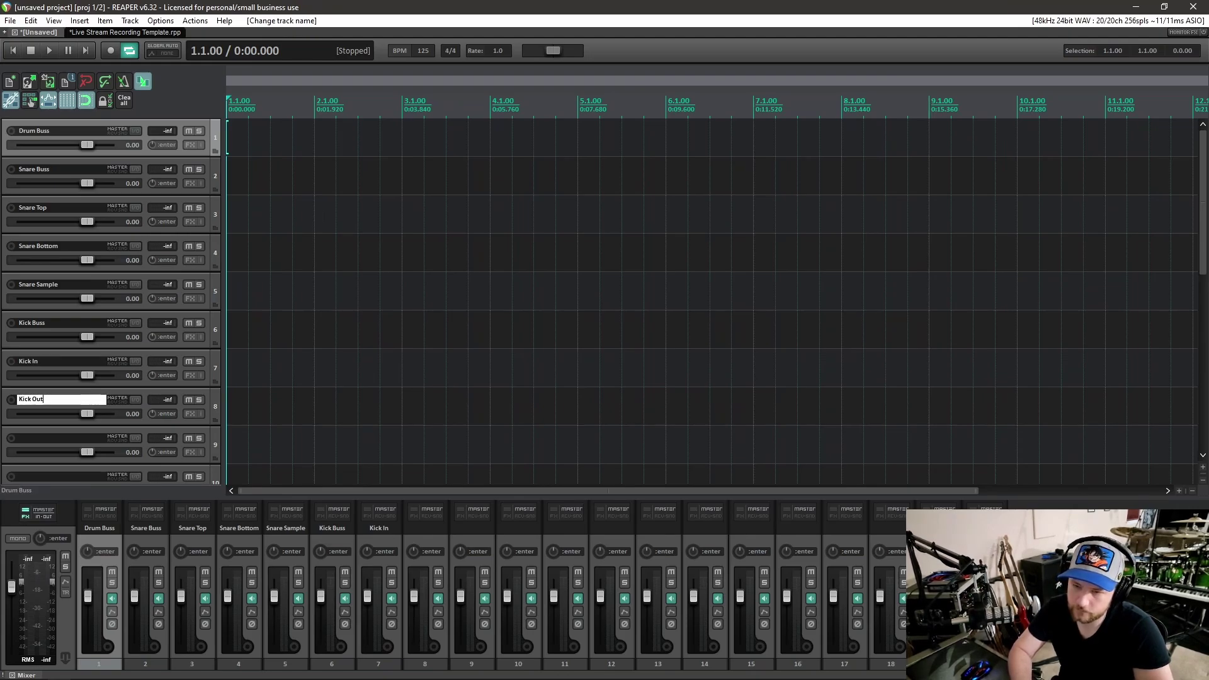
pyautogui.press('Tab')
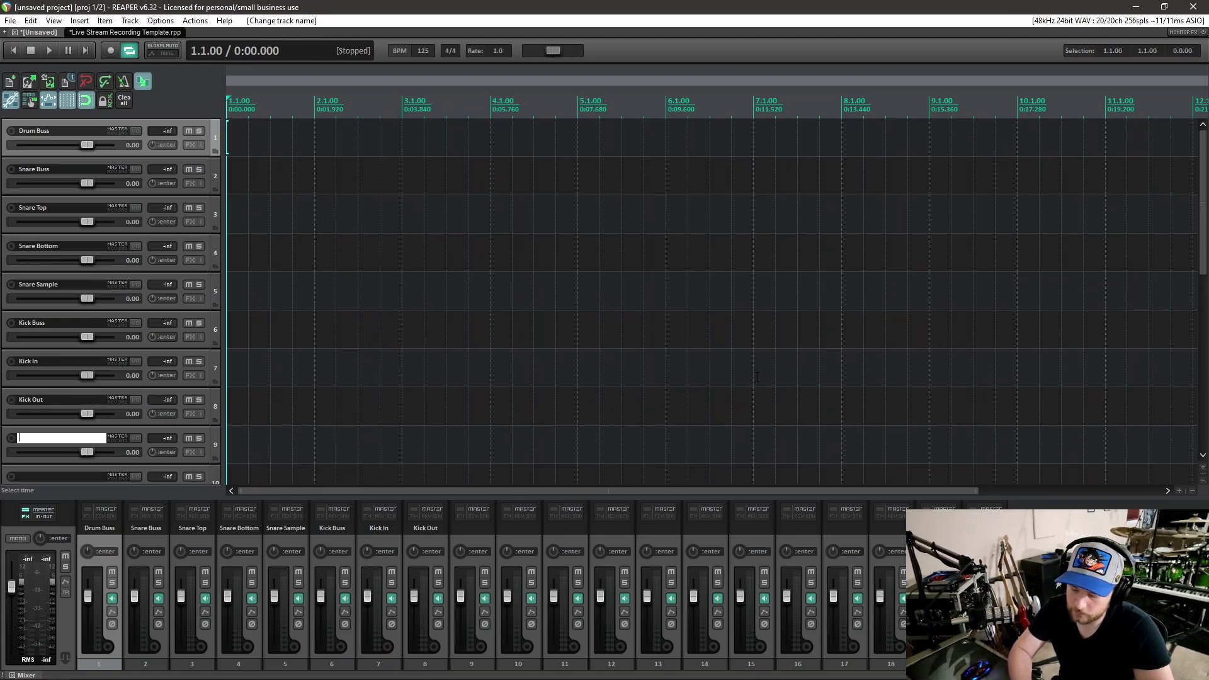
# Step: Name track 9 "Tom Buss" and tracks 10 to 13 "Tom 1" through "Tom 4"
pyautogui.write('Tom Buss')
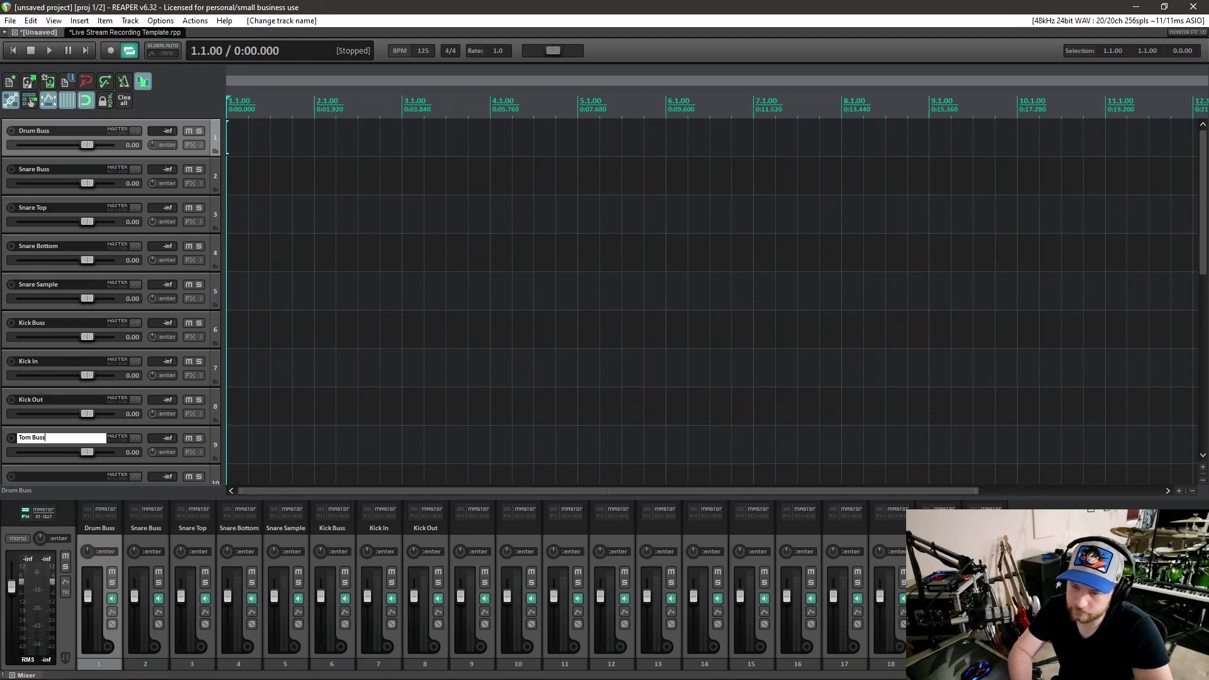
pyautogui.press('Tab')
pyautogui.write('T')
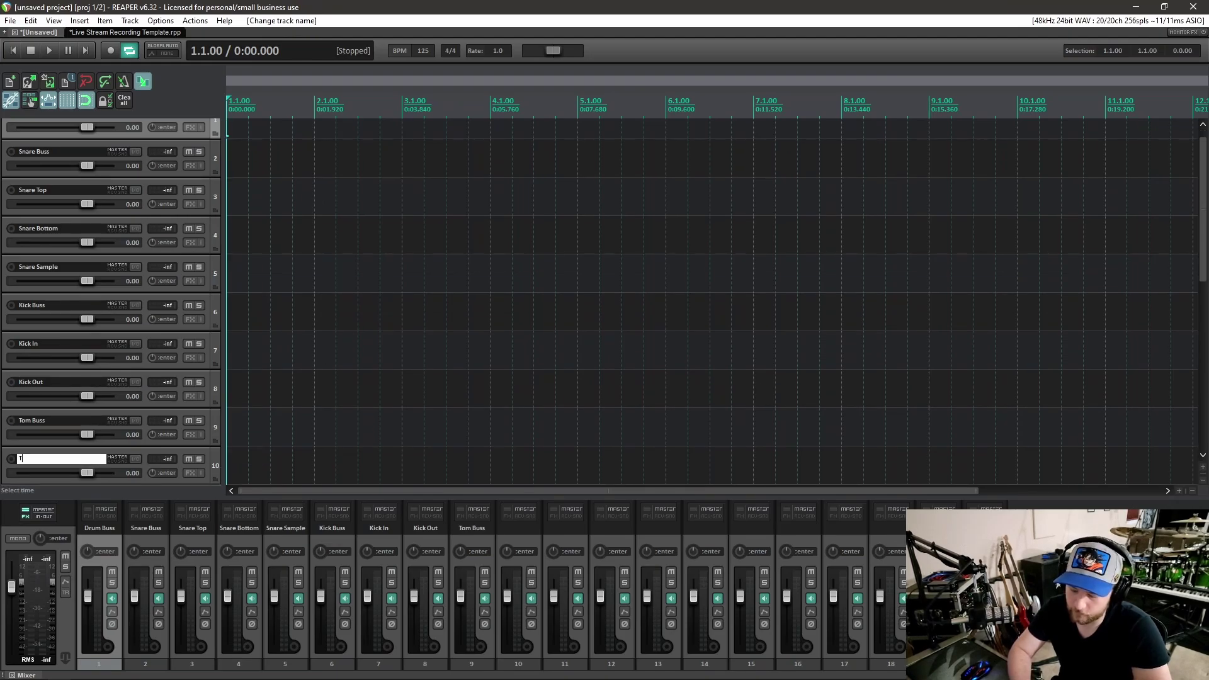
pyautogui.write('om 1')
pyautogui.press('Tab')
pyautogui.write('Tom')
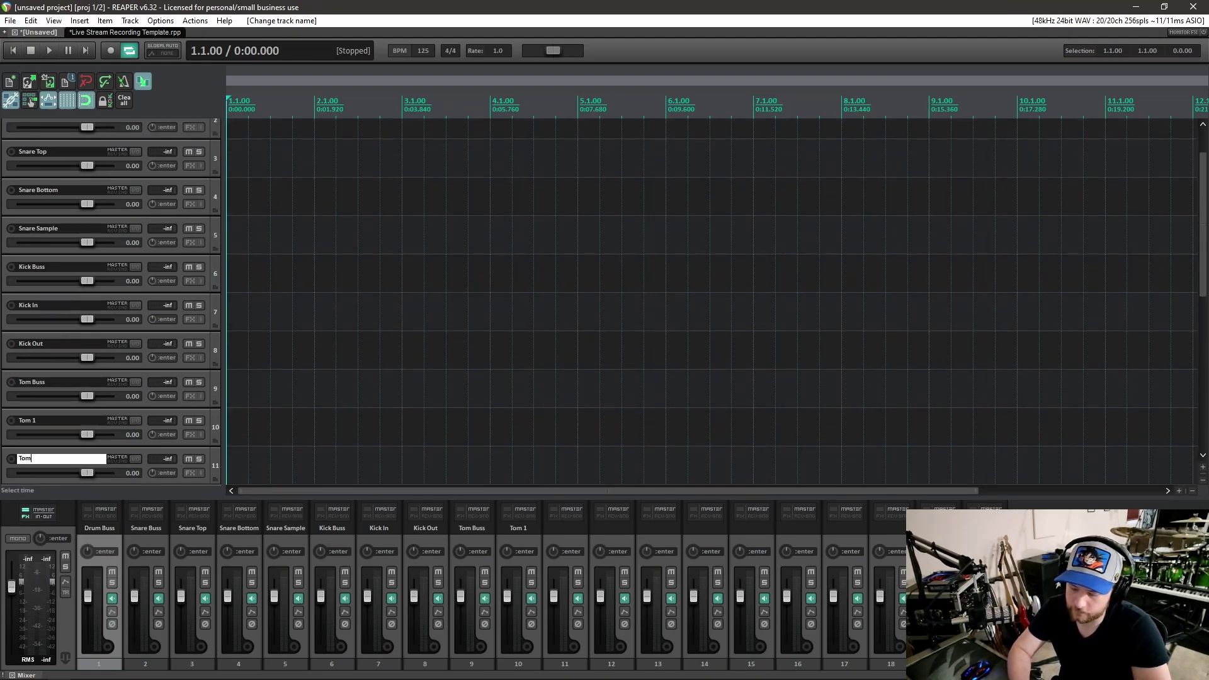
pyautogui.write(' 2')
pyautogui.press('Tab')
pyautogui.write('Tom')
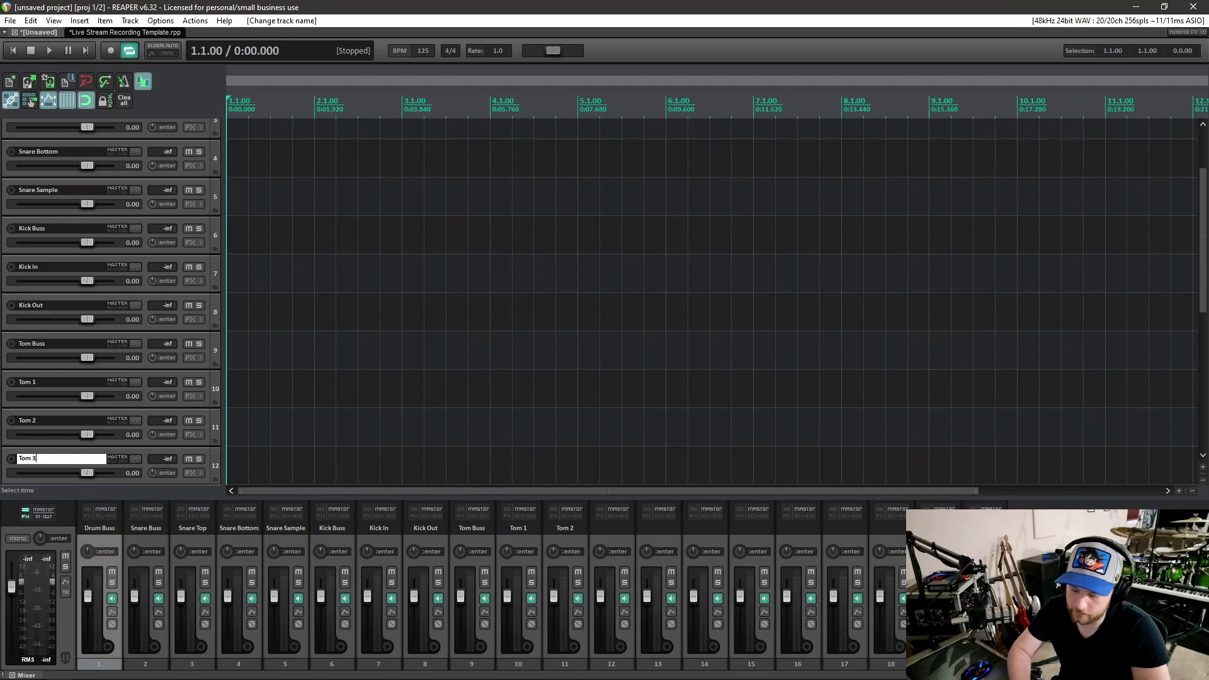
pyautogui.press('Tab')
pyautogui.write('Tom 4')
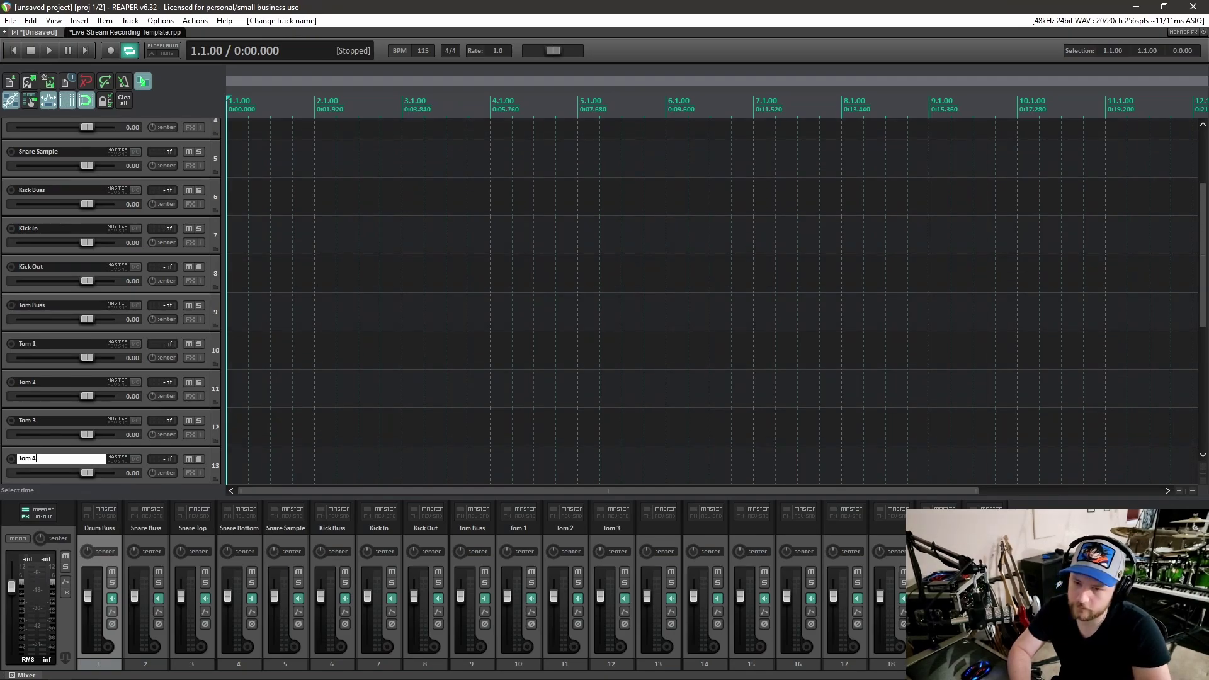
pyautogui.press('Tab')
# Step: Name track 14 "Cymbal Buss" and track 15 "OH"
pyautogui.write('C')
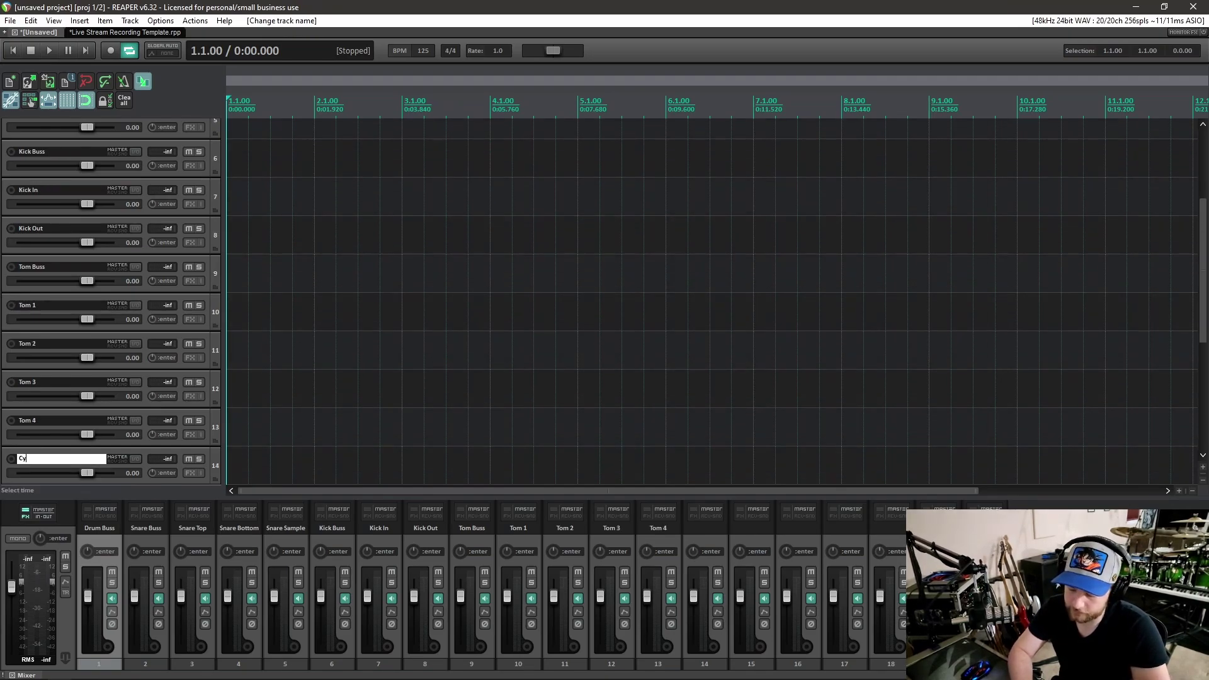
pyautogui.write('ymbal Buss')
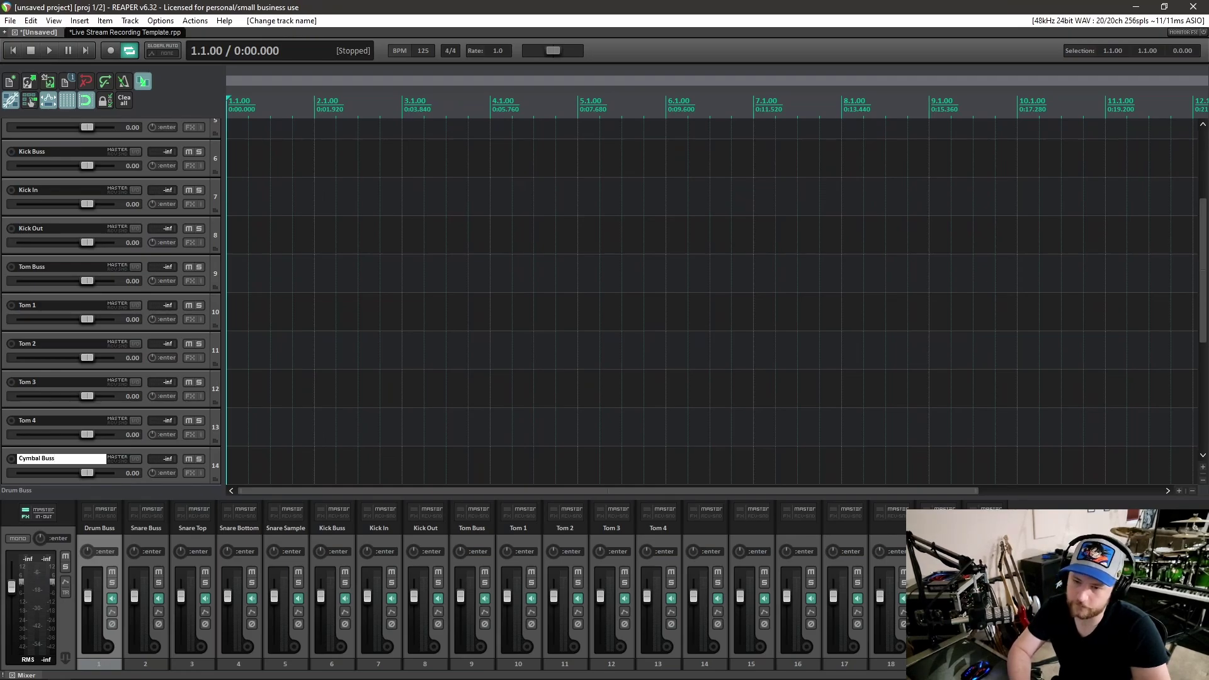
pyautogui.press('Tab')
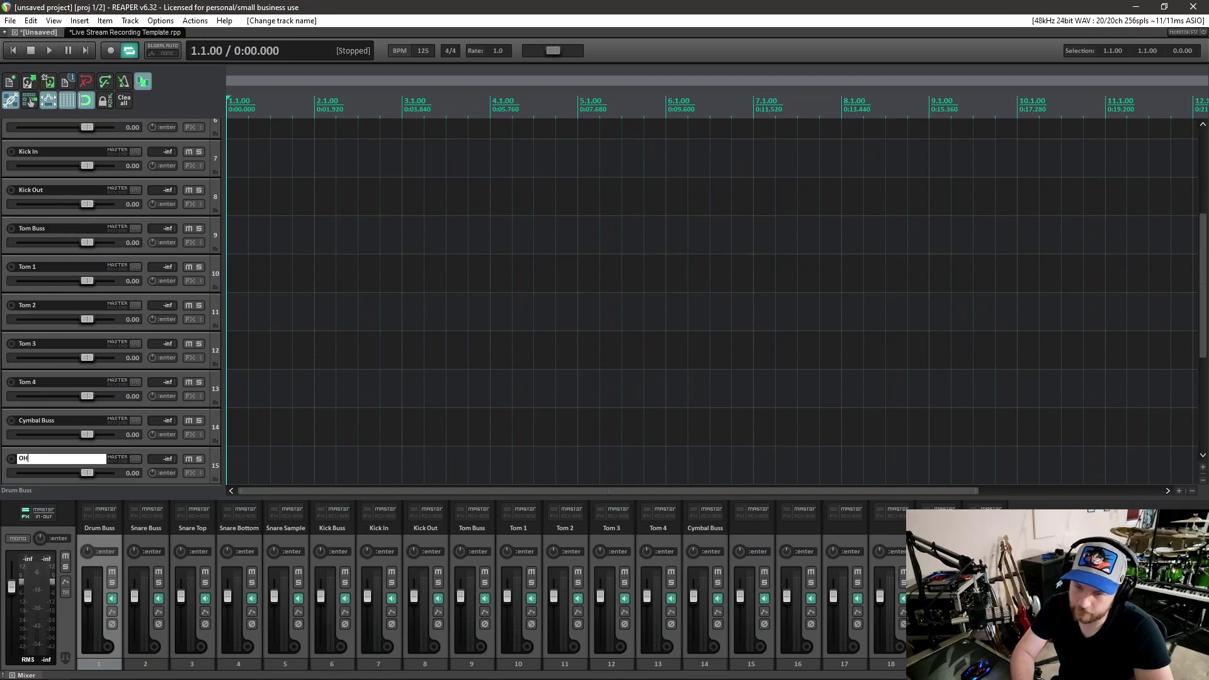
pyautogui.press('Return')
pyautogui.hotkey('ctrl', 't')
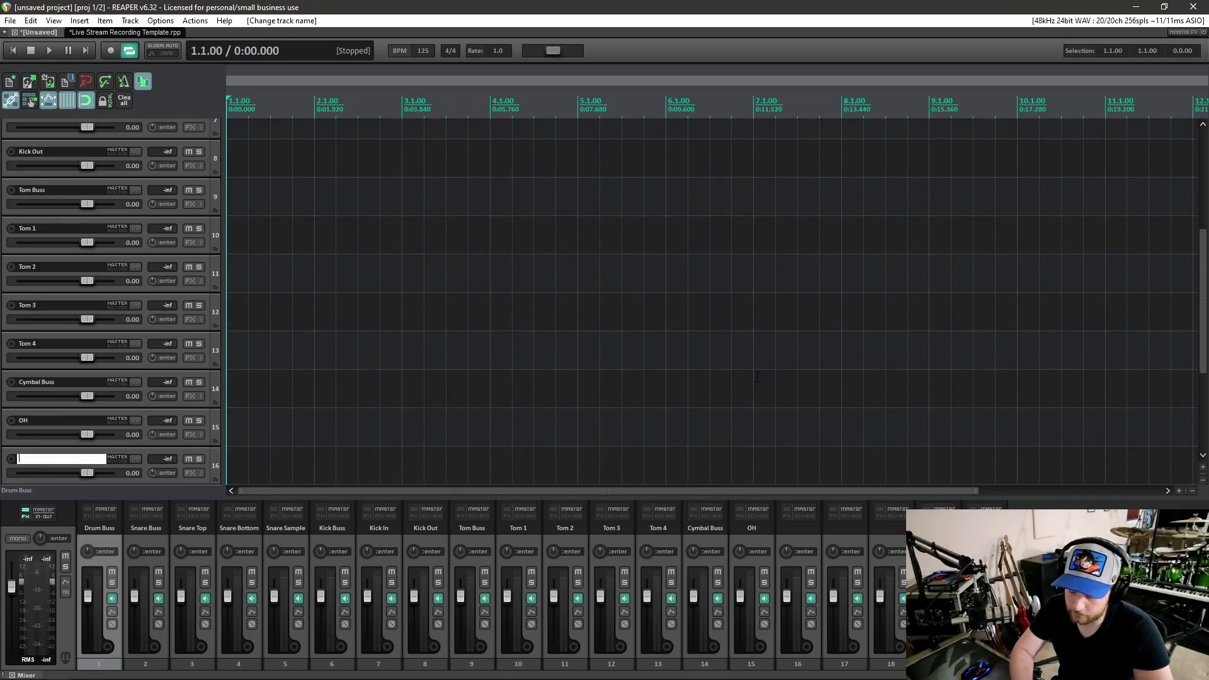
# Step: Name track 16 "Hat Spot" and track 17 "Ride Spot"
pyautogui.write('Hat Spot')
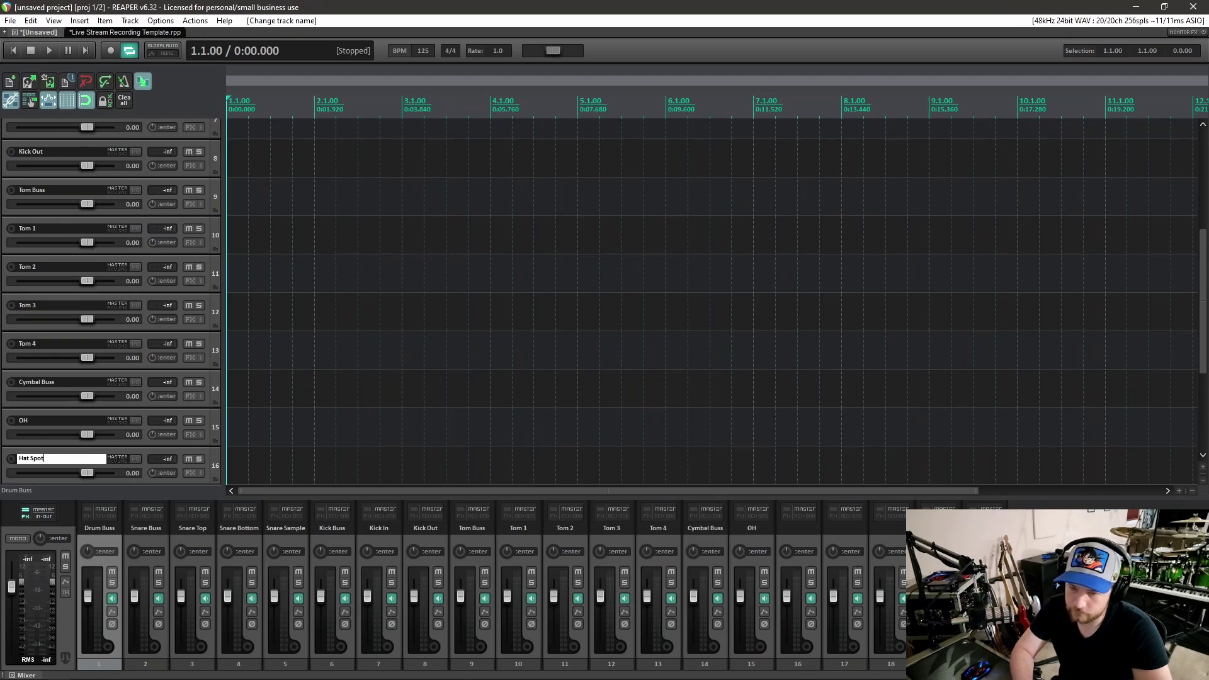
pyautogui.press('Tab')
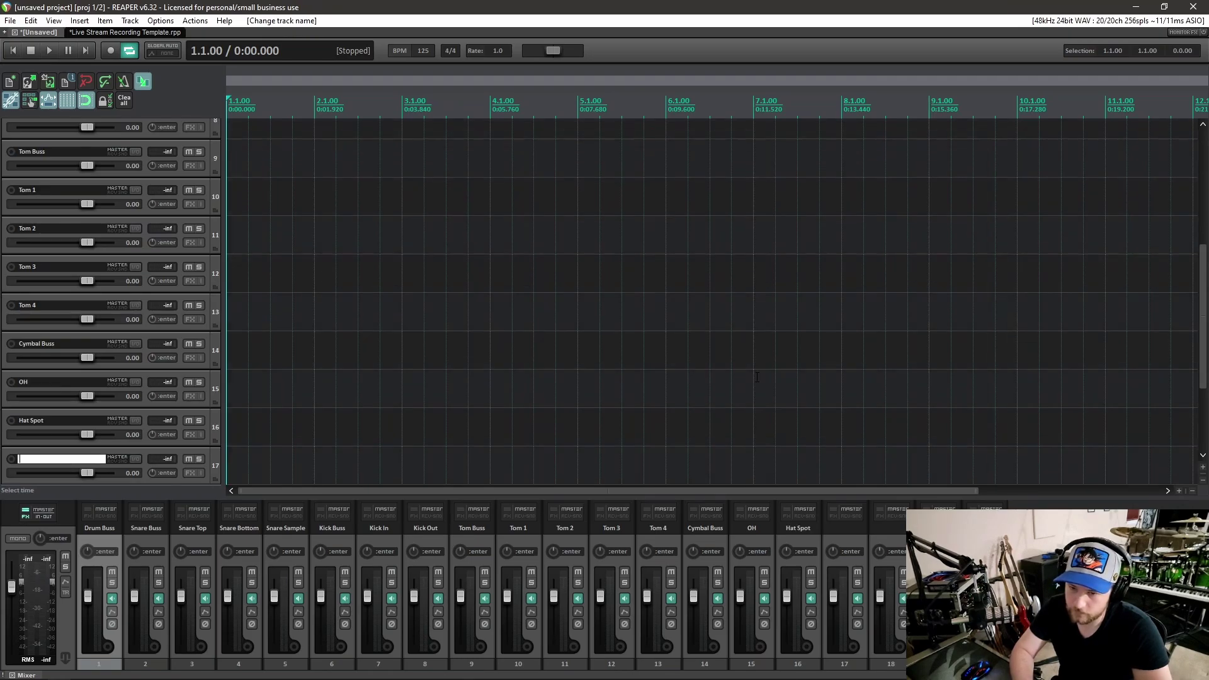
pyautogui.write('Ride S')
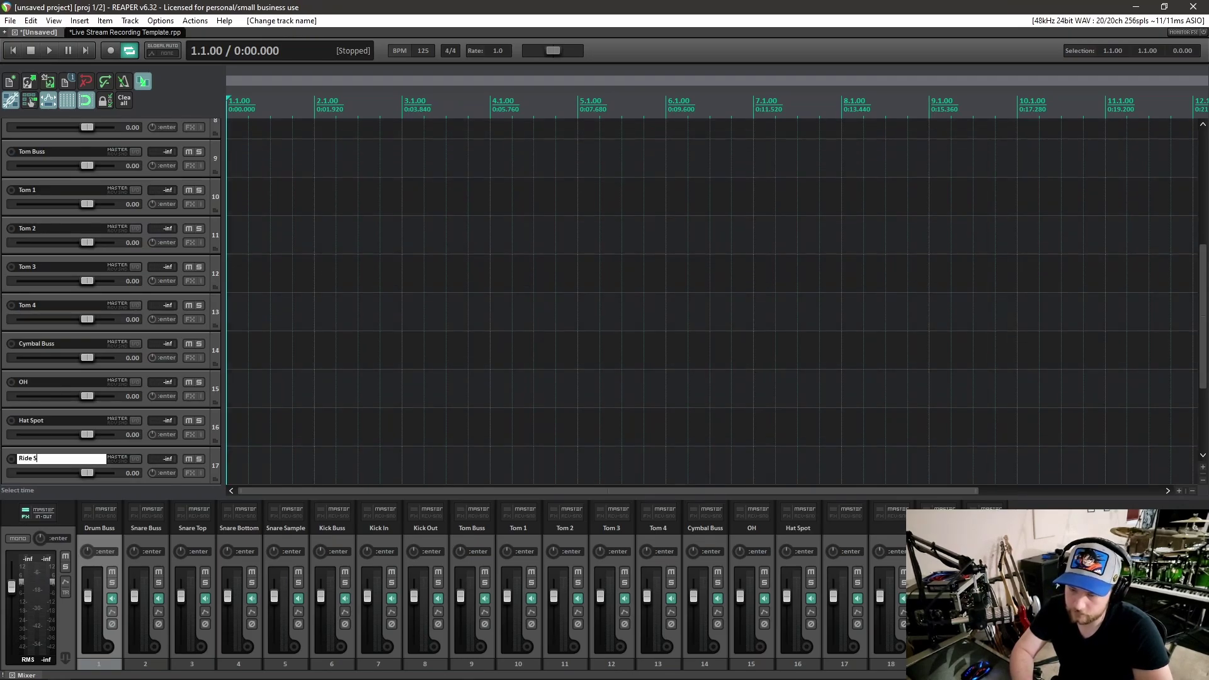
pyautogui.write('pot')
pyautogui.press('Tab')
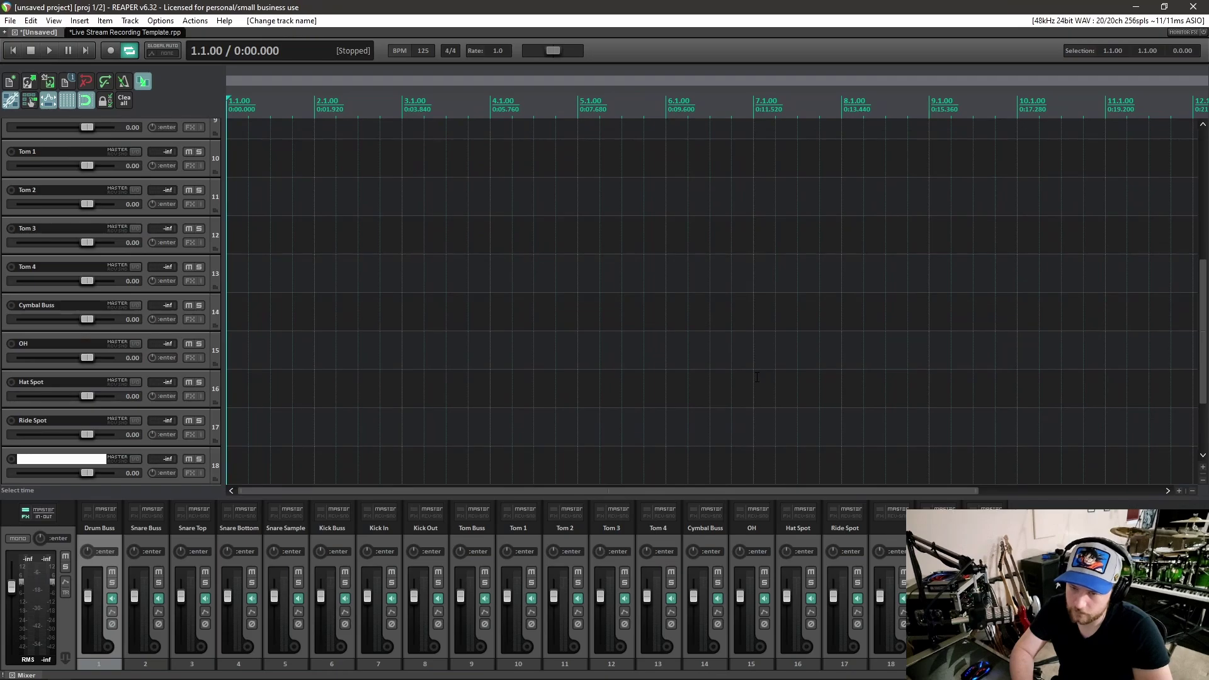
# Step: Name track 18 "Drum Room Buss" and tracks 19 and 20 "Drum Room 1" and "Drum Room 2"
pyautogui.write('Drum Room Buss')
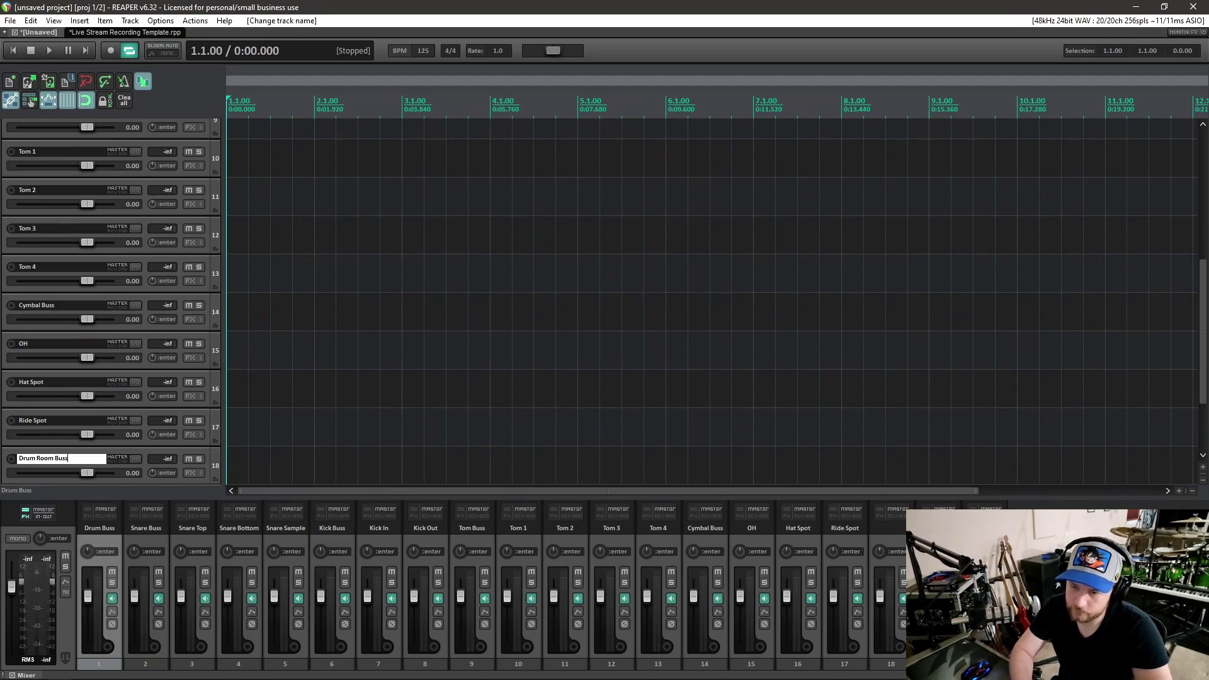
pyautogui.press('Tab')
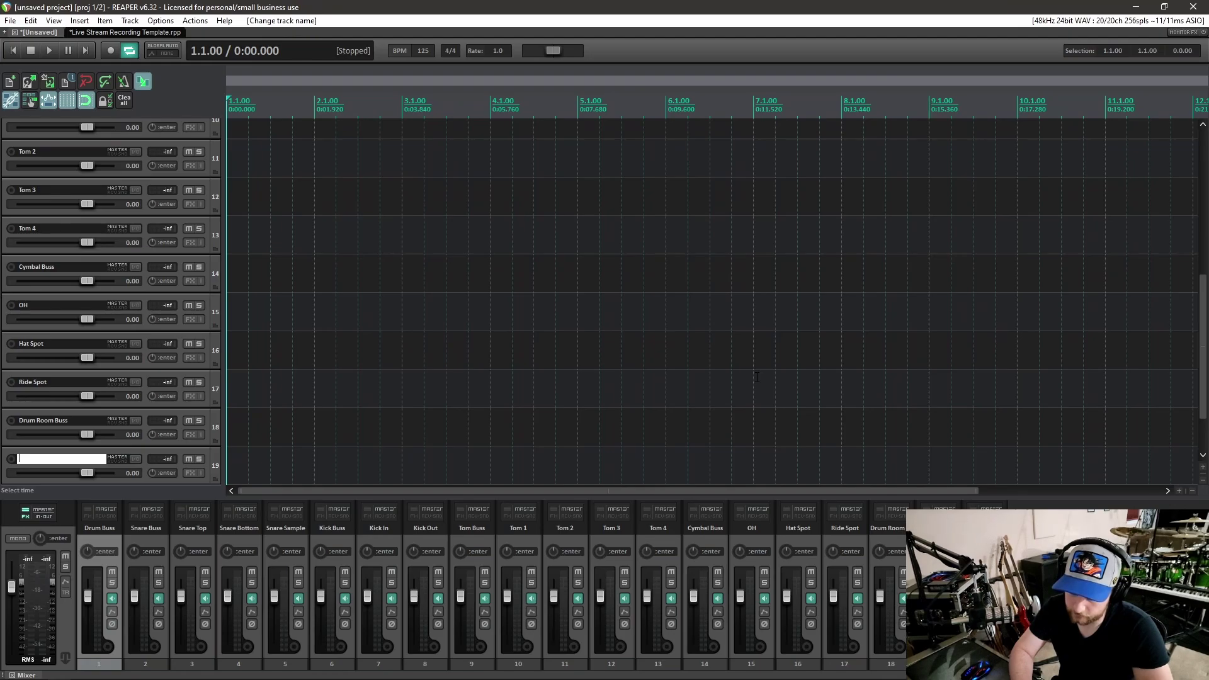
pyautogui.write('Drum R')
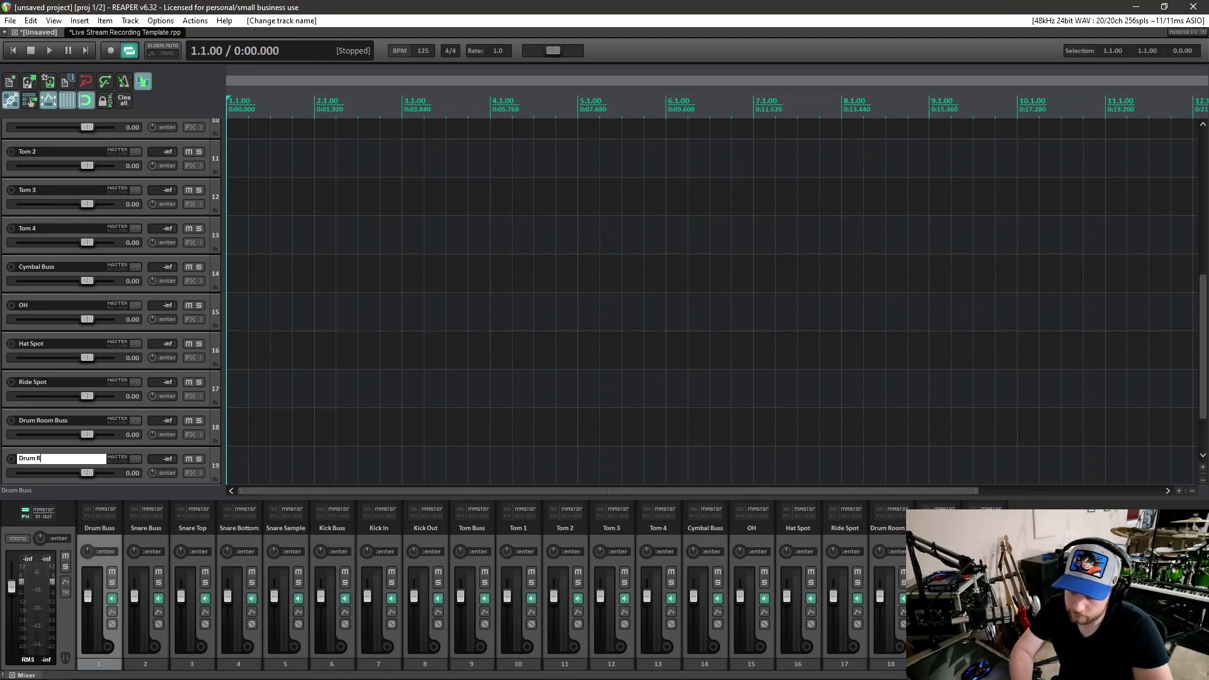
pyautogui.write('oom 1')
pyautogui.press('Tab')
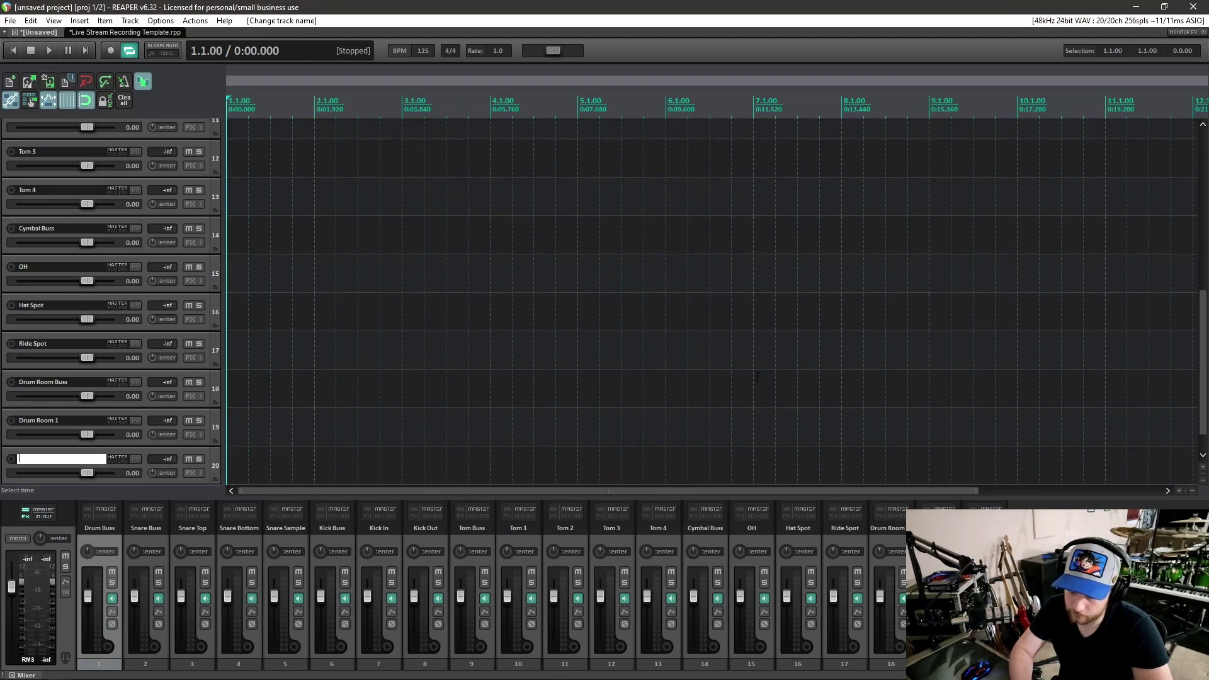
pyautogui.write('Drum Room 2')
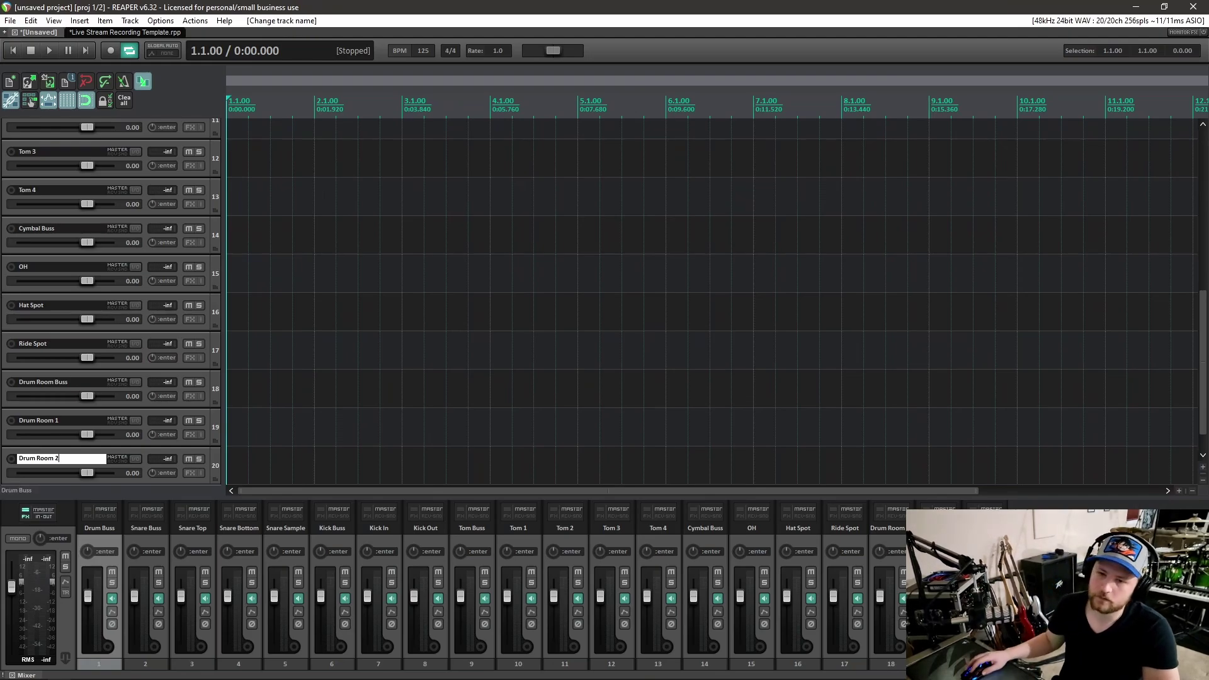
pyautogui.click(169, 451)
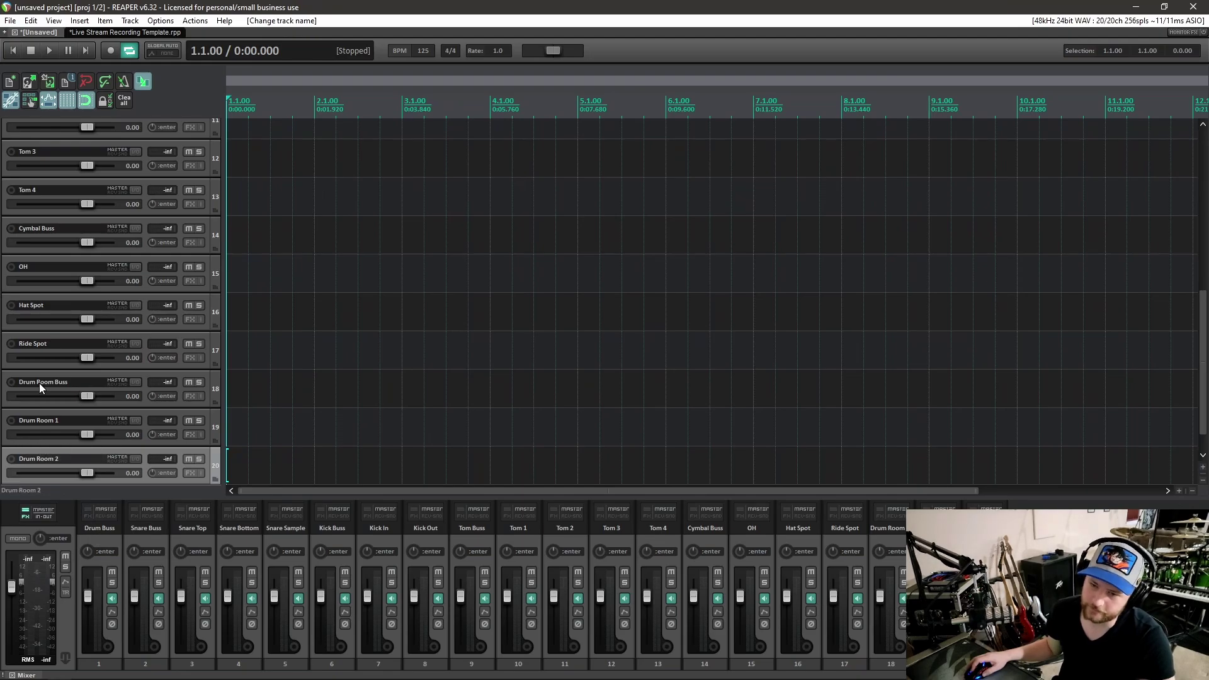
pyautogui.doubleClick(53, 420)
pyautogui.write('Drum Room 1')
pyautogui.press('Return')
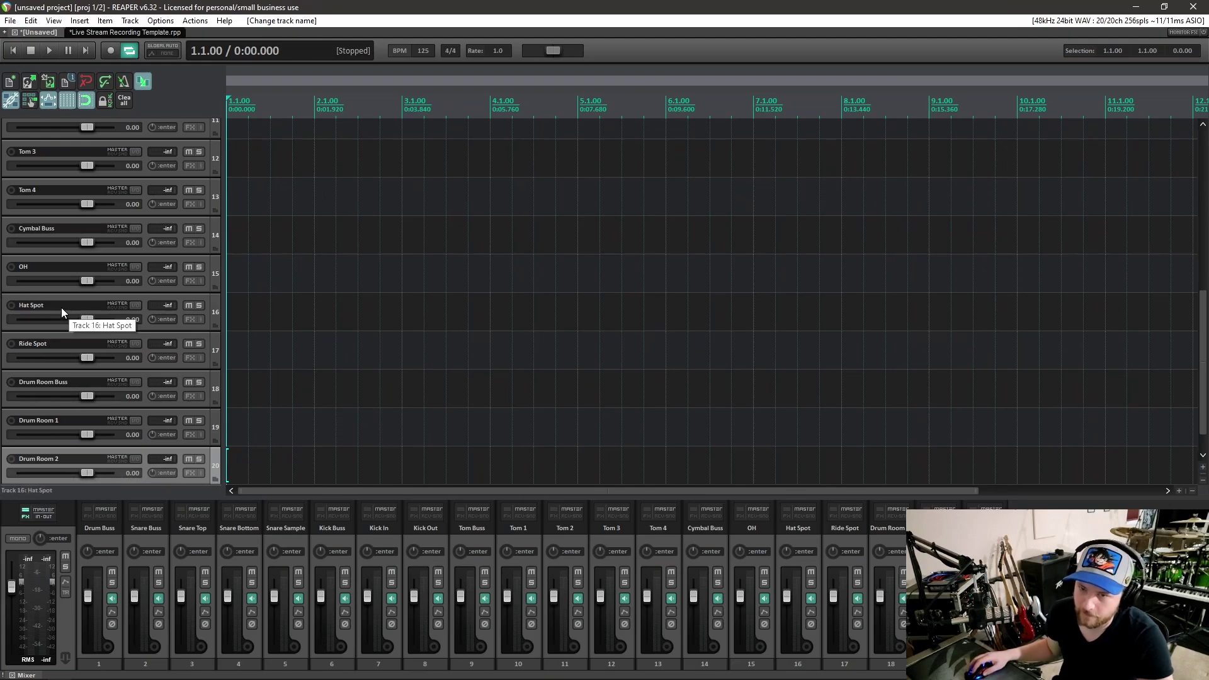
# Step: Nest the Snare Top, Snare Bottom and Snare Sample tracks in a folder under Snare Buss
pyautogui.scroll(5, 40, 420)
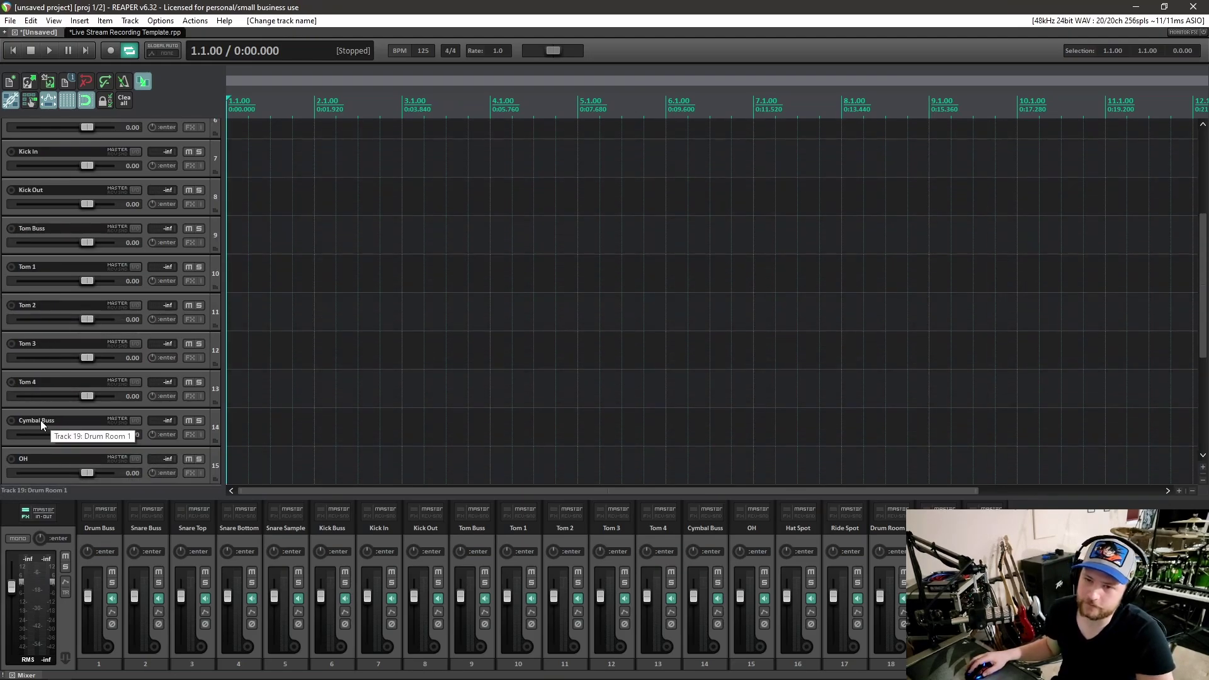
pyautogui.scroll(5, 41, 426)
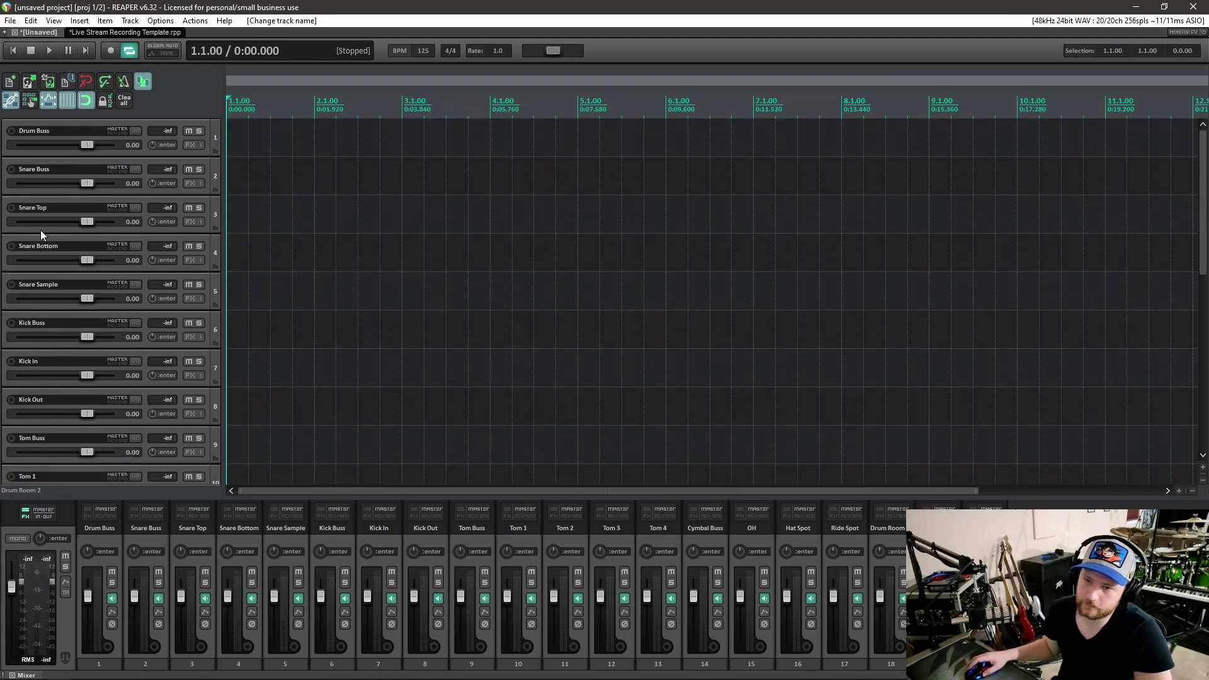
pyautogui.scroll(-11, 24, 217)
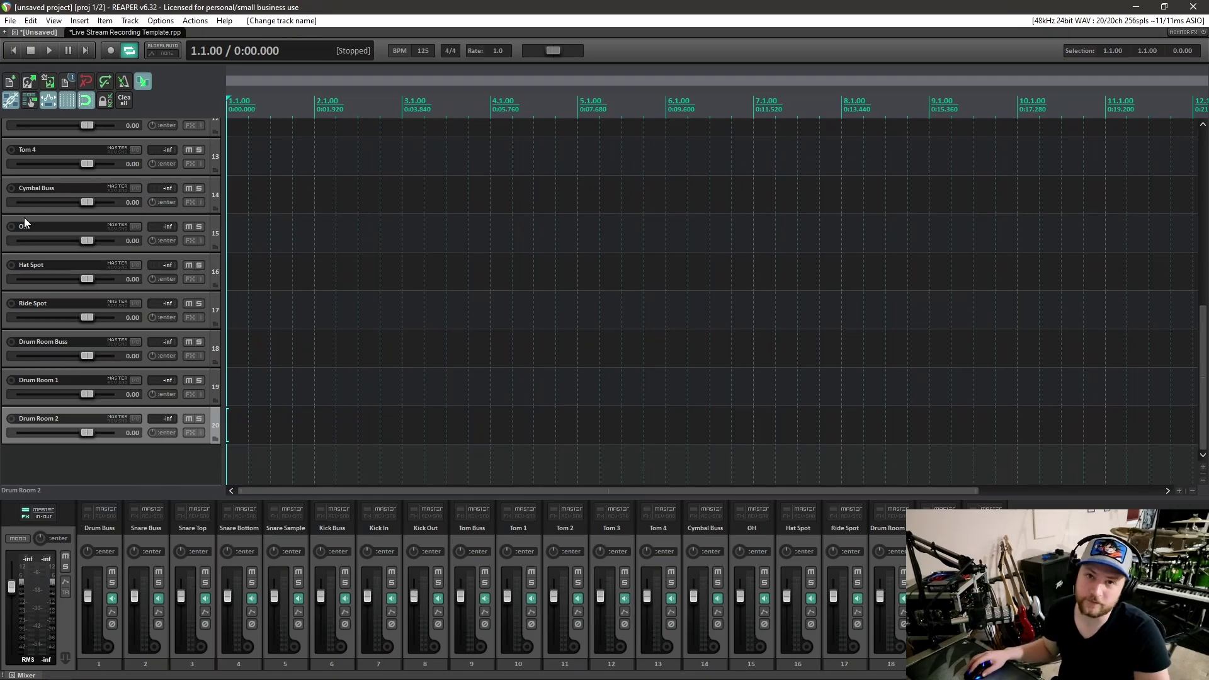
pyautogui.scroll(10, 19, 285)
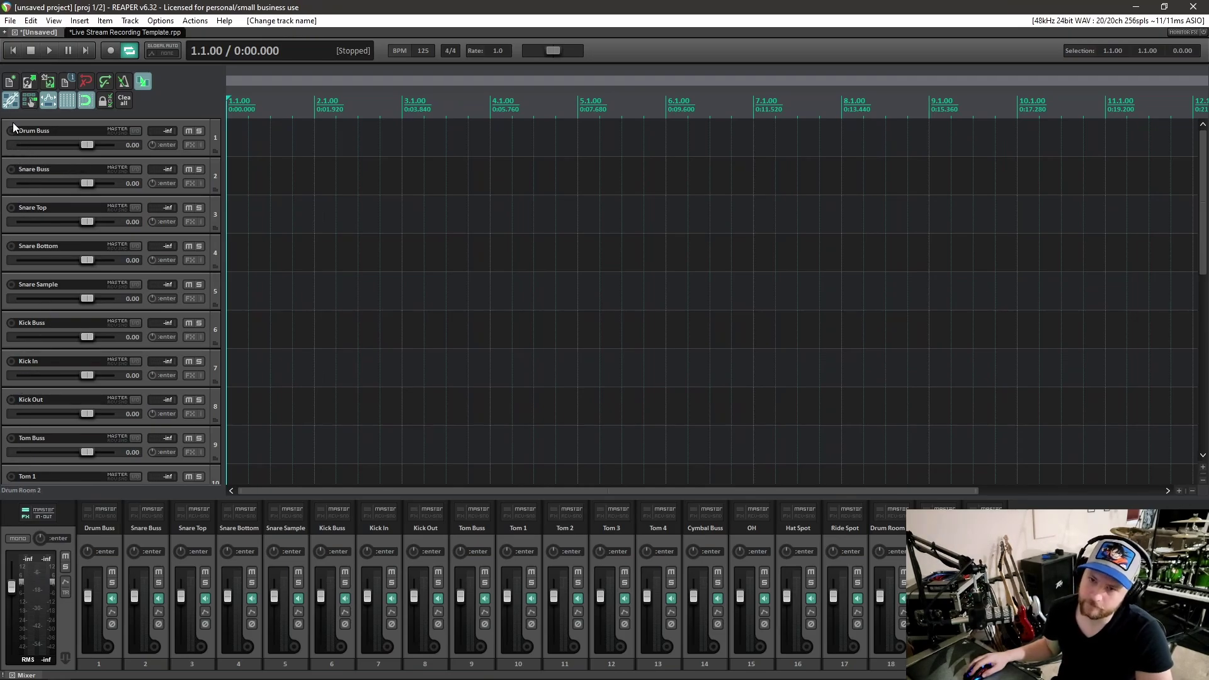
pyautogui.click(145, 151)
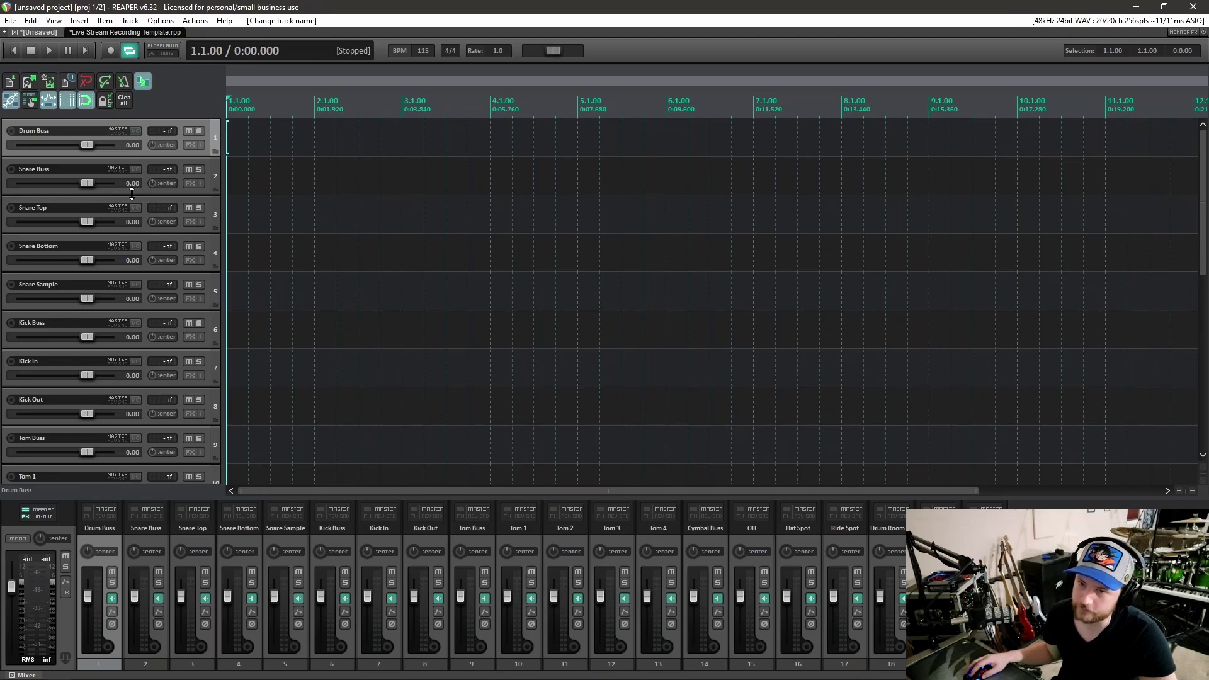
pyautogui.click(57, 203)
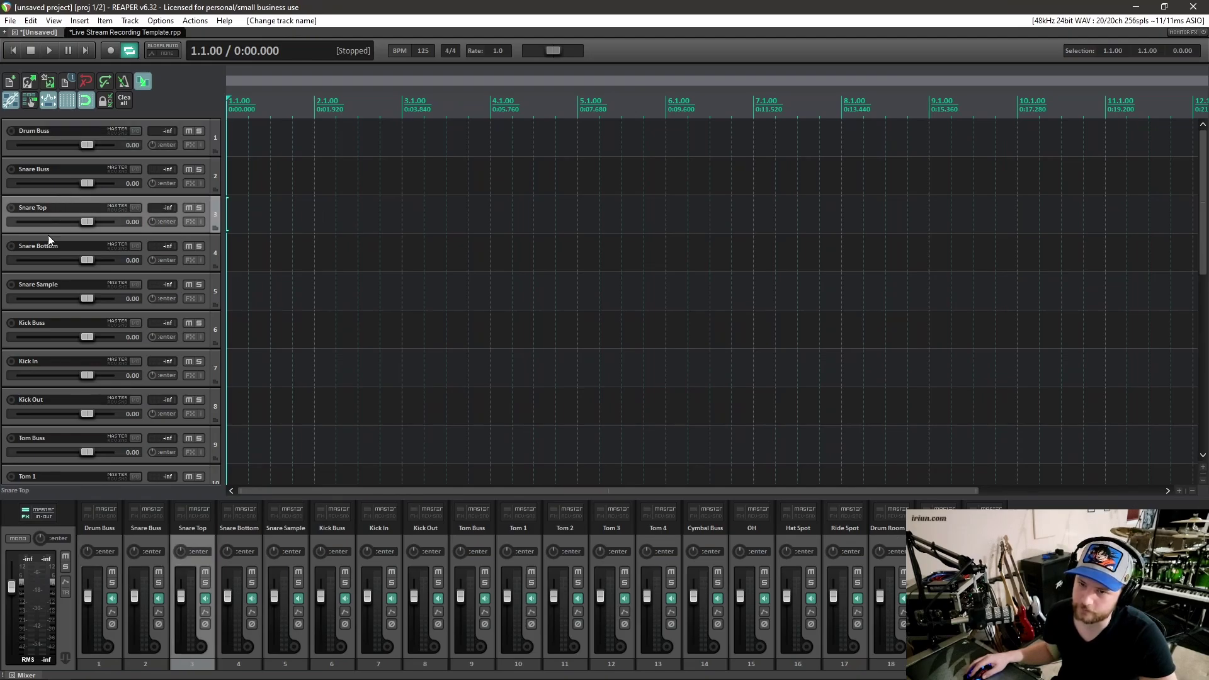
pyautogui.keyDown('shift'); pyautogui.click(36, 278); pyautogui.keyUp('shift')
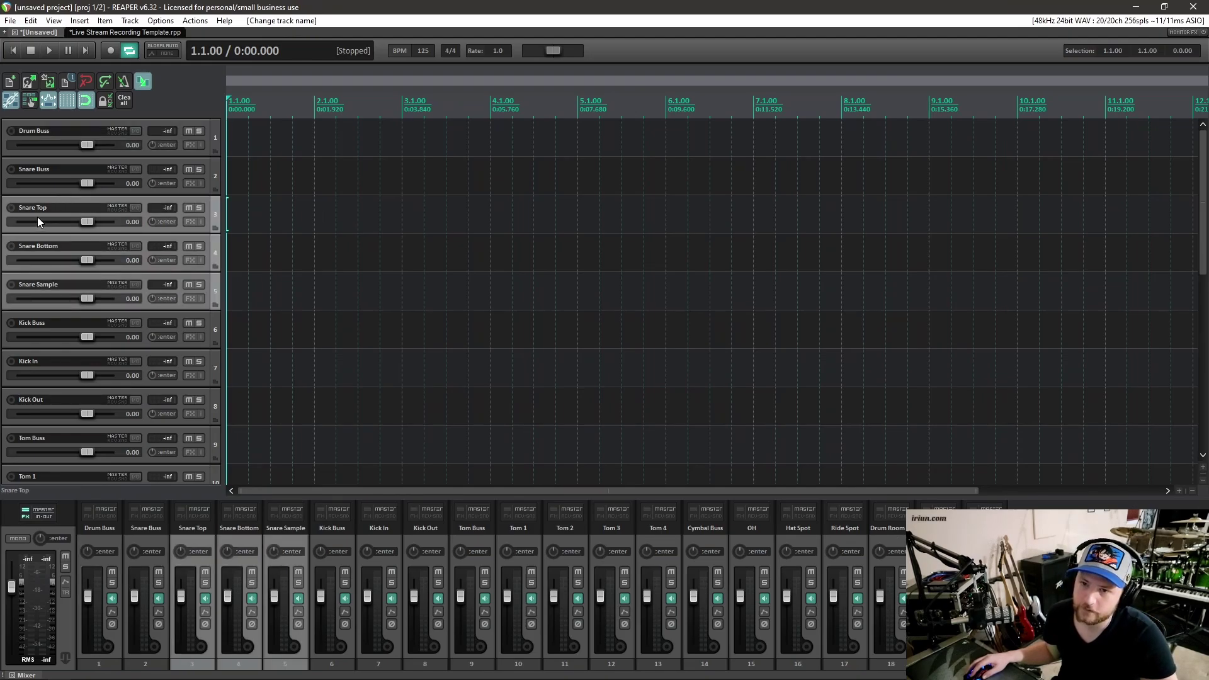
pyautogui.moveTo(39, 200); pyautogui.dragTo(56, 178)
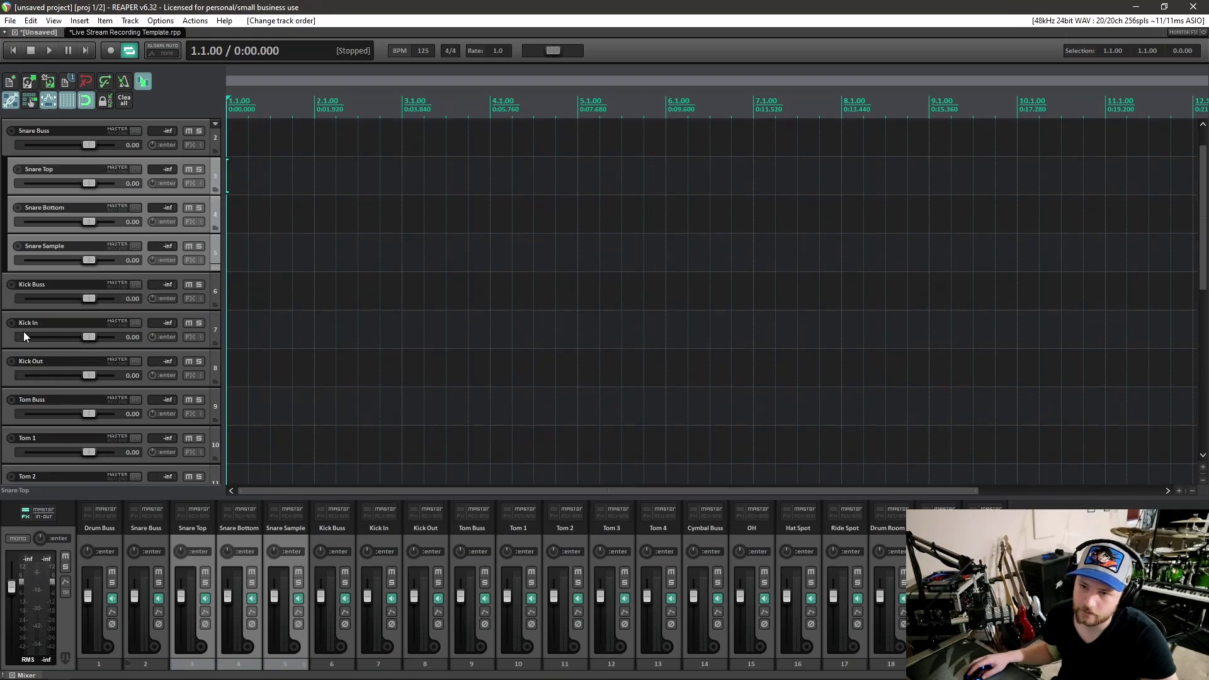
# Step: Nest the Kick In and Kick Out tracks in a folder under Kick Buss
pyautogui.scroll(-2, 24, 331)
pyautogui.click(8, 303)
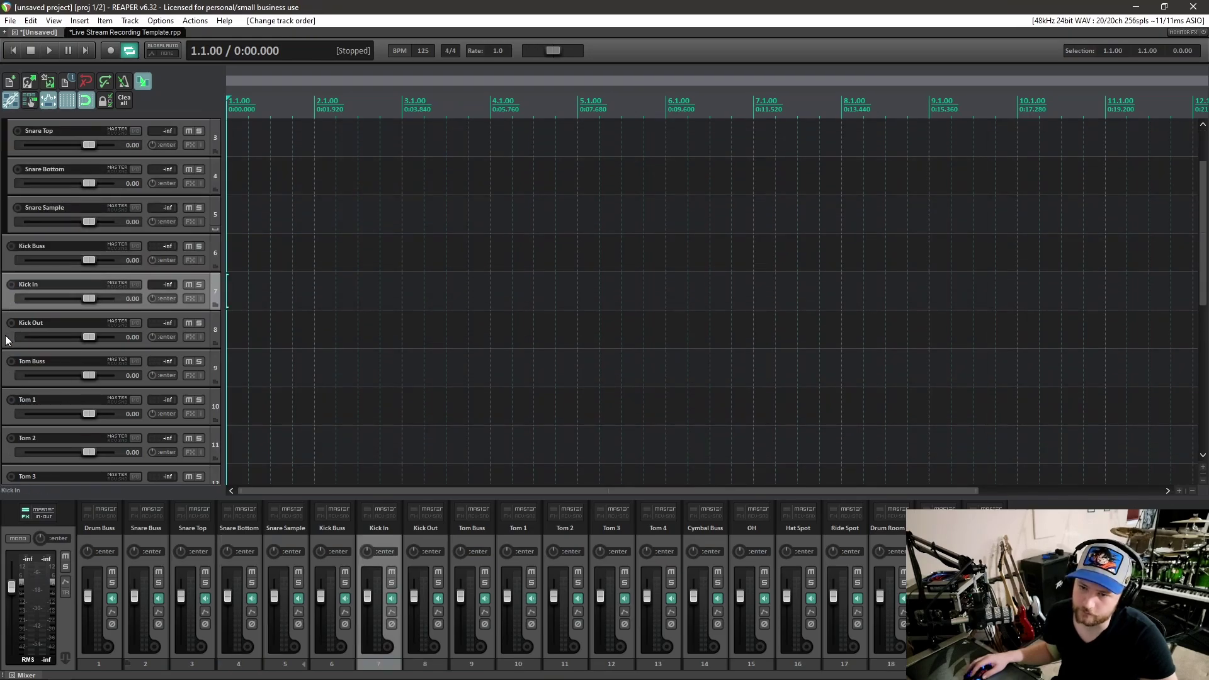
pyautogui.keyDown('ctrl'); pyautogui.click(7, 340); pyautogui.keyUp('ctrl')
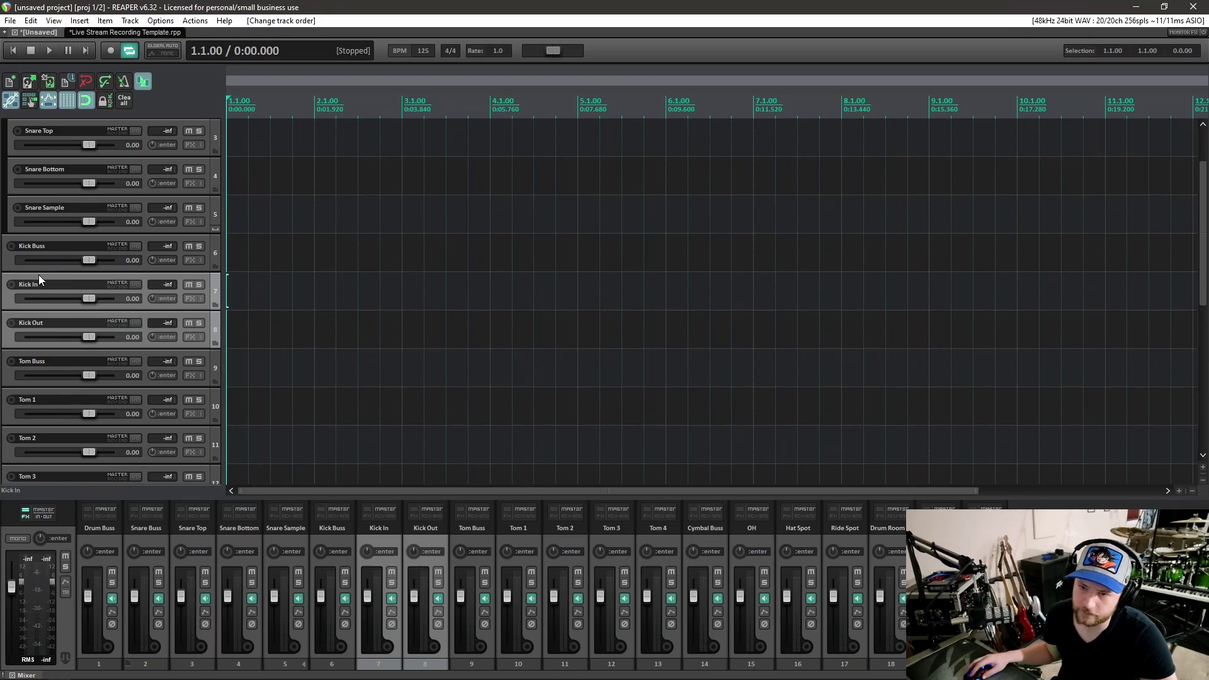
pyautogui.moveTo(39, 275); pyautogui.dragTo(66, 255)
# Step: Nest the tracks Tom 1 through Tom 4 in a folder under Tom Buss
pyautogui.scroll(-2, 50, 341)
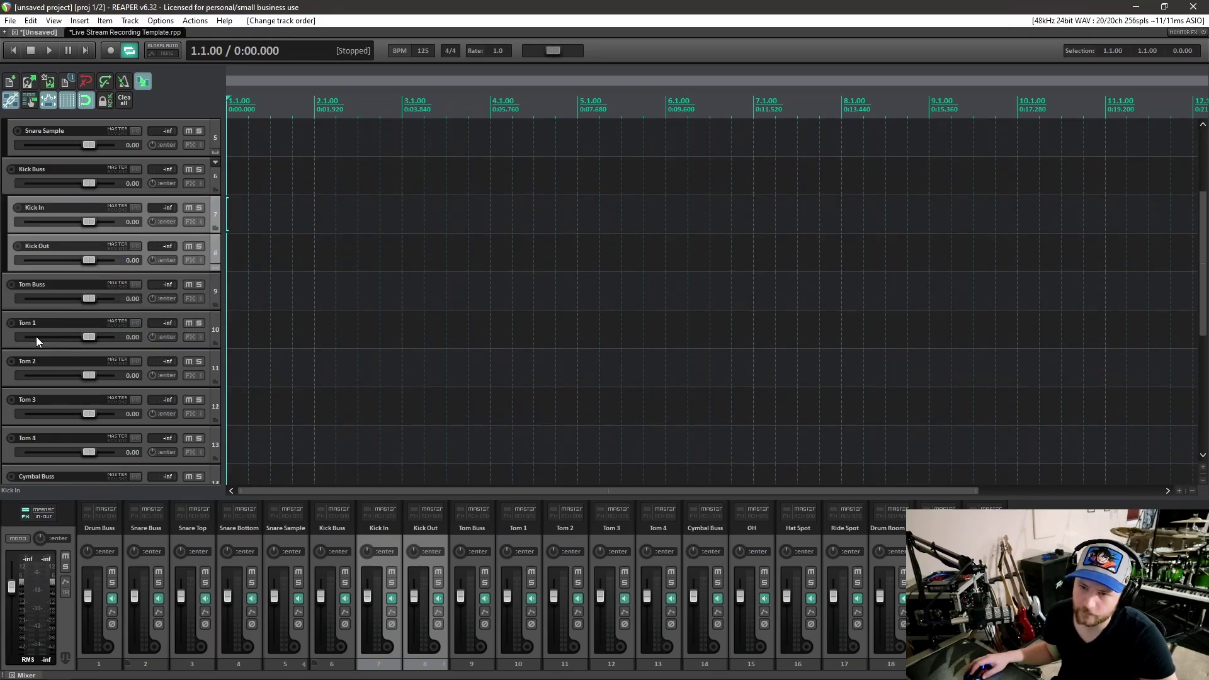
pyautogui.click(22, 315)
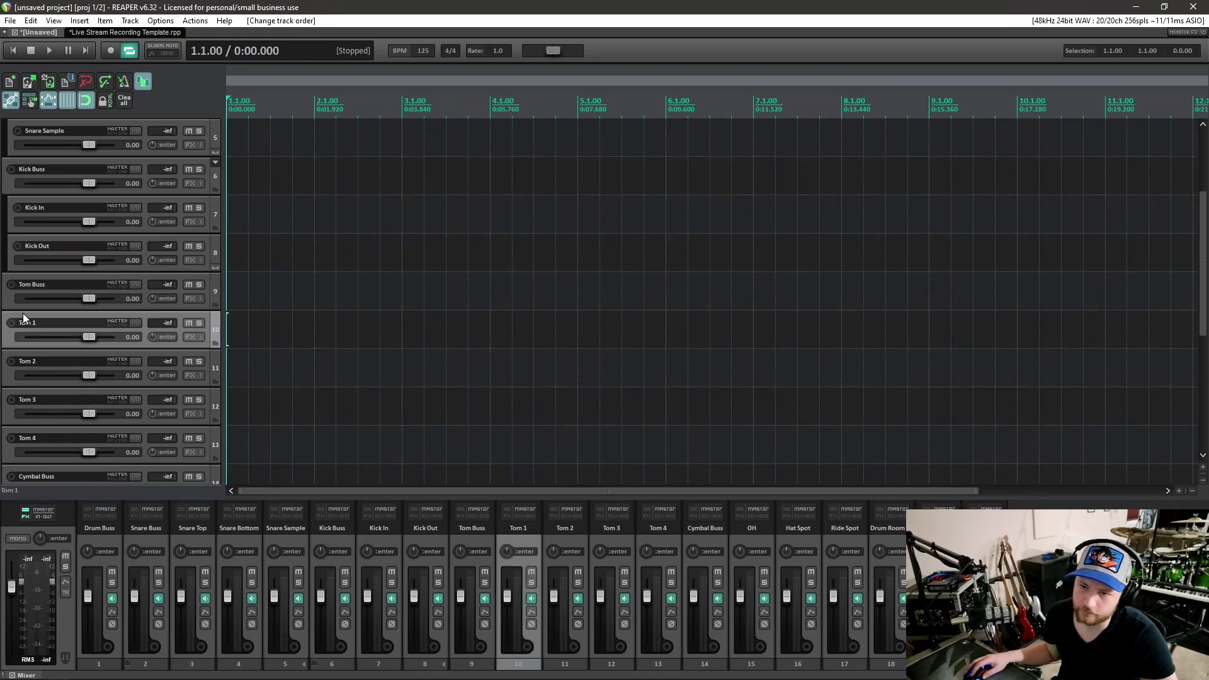
pyautogui.keyDown('shift'); pyautogui.click(29, 428); pyautogui.keyUp('shift')
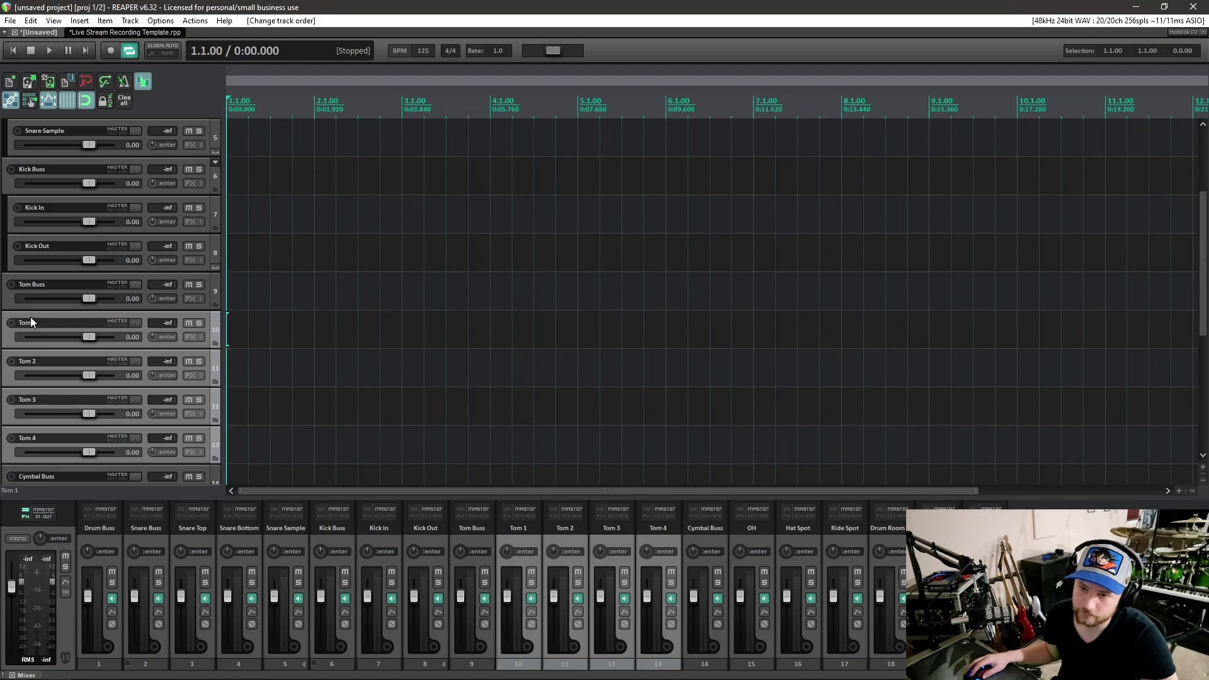
pyautogui.moveTo(30, 316); pyautogui.dragTo(60, 295)
# Step: Nest the OH, Hat Spot and Ride Spot tracks in a folder under Cymbal Buss
pyautogui.scroll(-3, 60, 295)
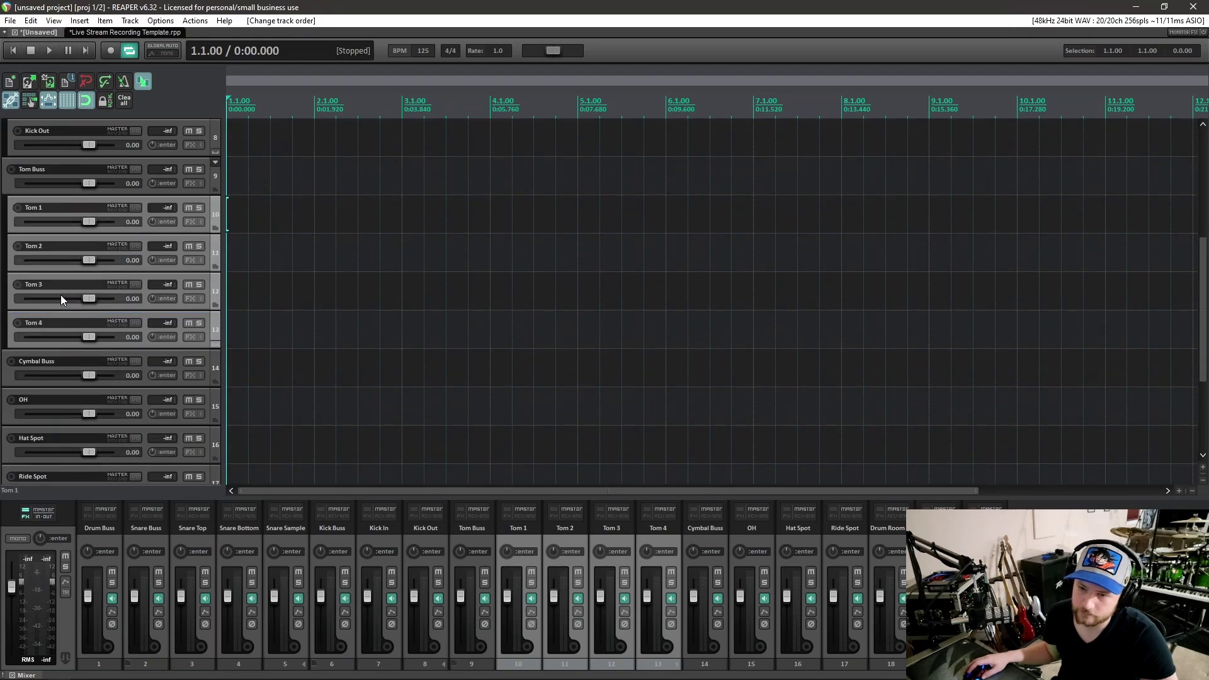
pyautogui.scroll(-2, 61, 295)
pyautogui.click(10, 336)
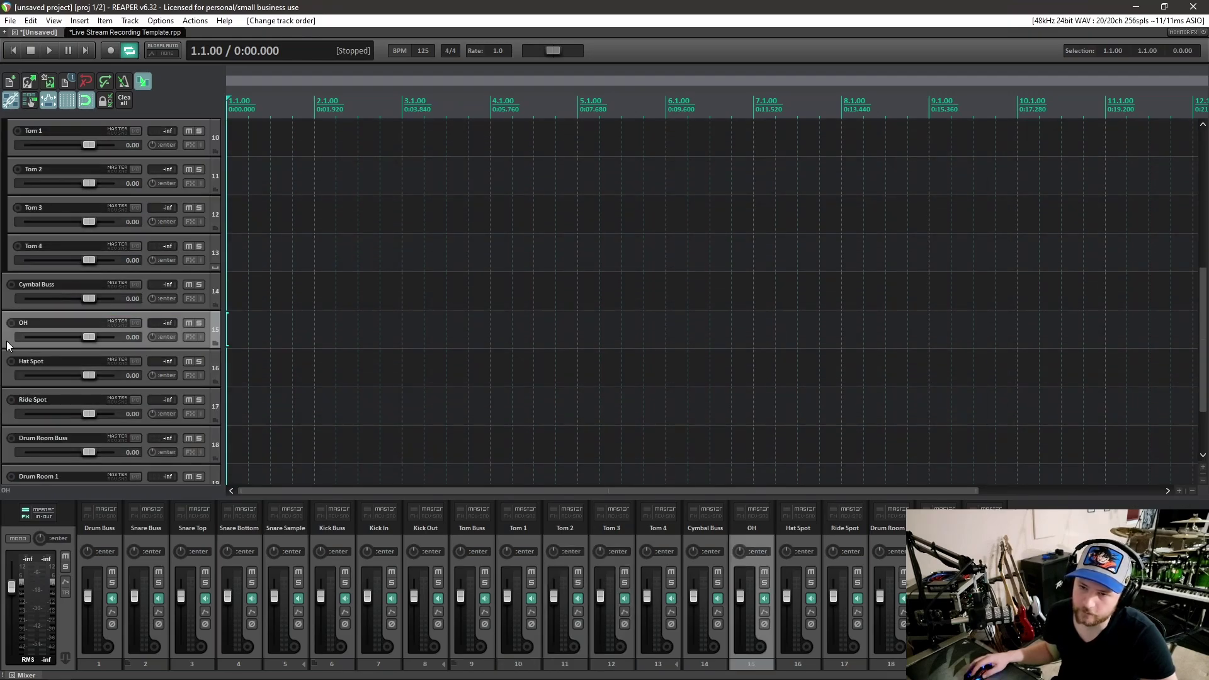
pyautogui.keyDown('shift'); pyautogui.click(9, 420); pyautogui.keyUp('shift')
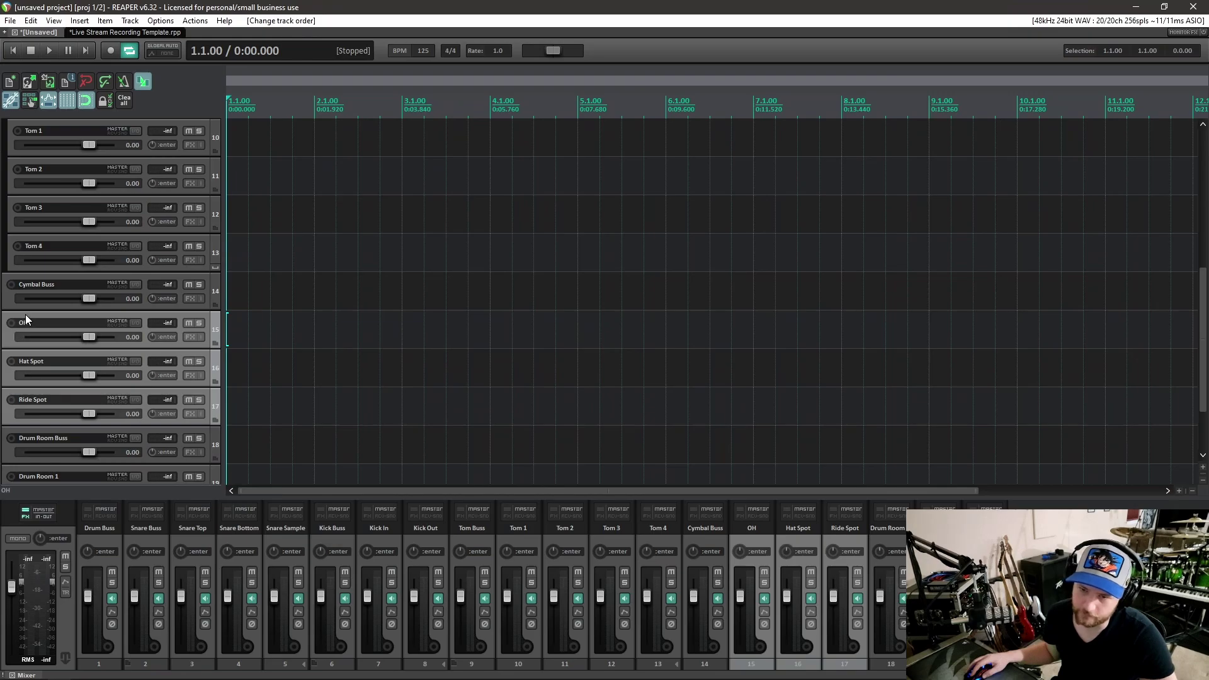
pyautogui.moveTo(25, 315); pyautogui.dragTo(46, 293)
# Step: Nest the Drum Room 1 and Drum Room 2 tracks in a folder under Drum Room Buss
pyautogui.scroll(-2, 47, 344)
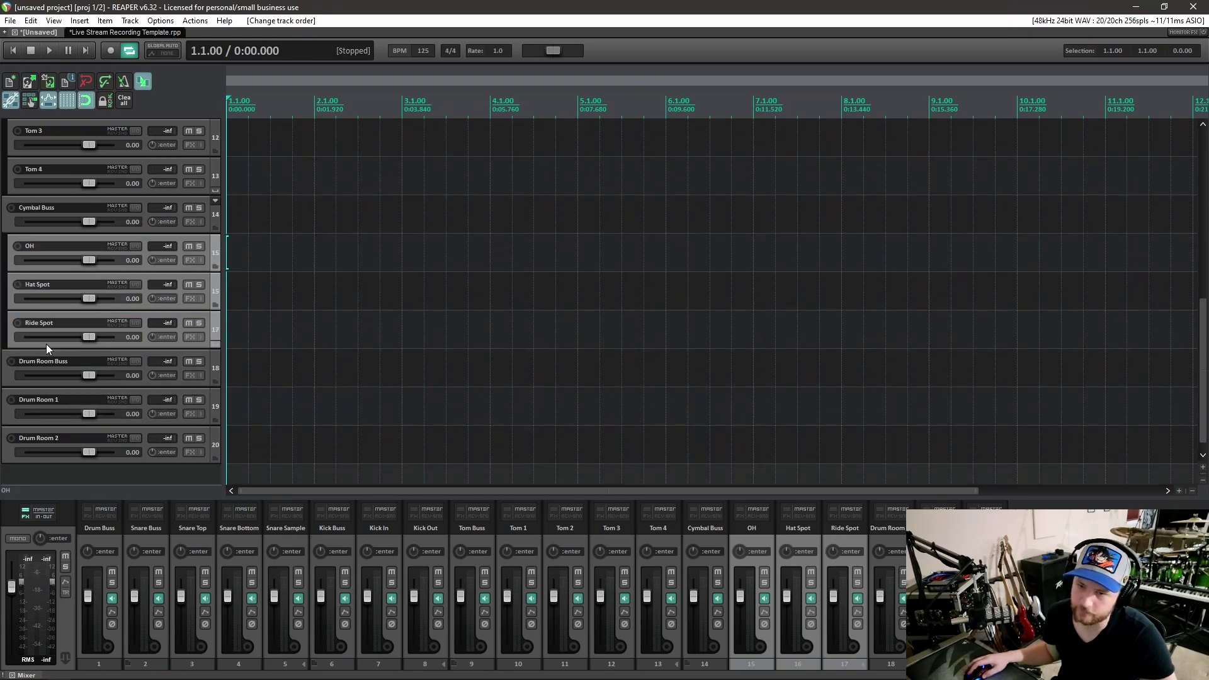
pyautogui.scroll(-1, 47, 346)
pyautogui.click(8, 401)
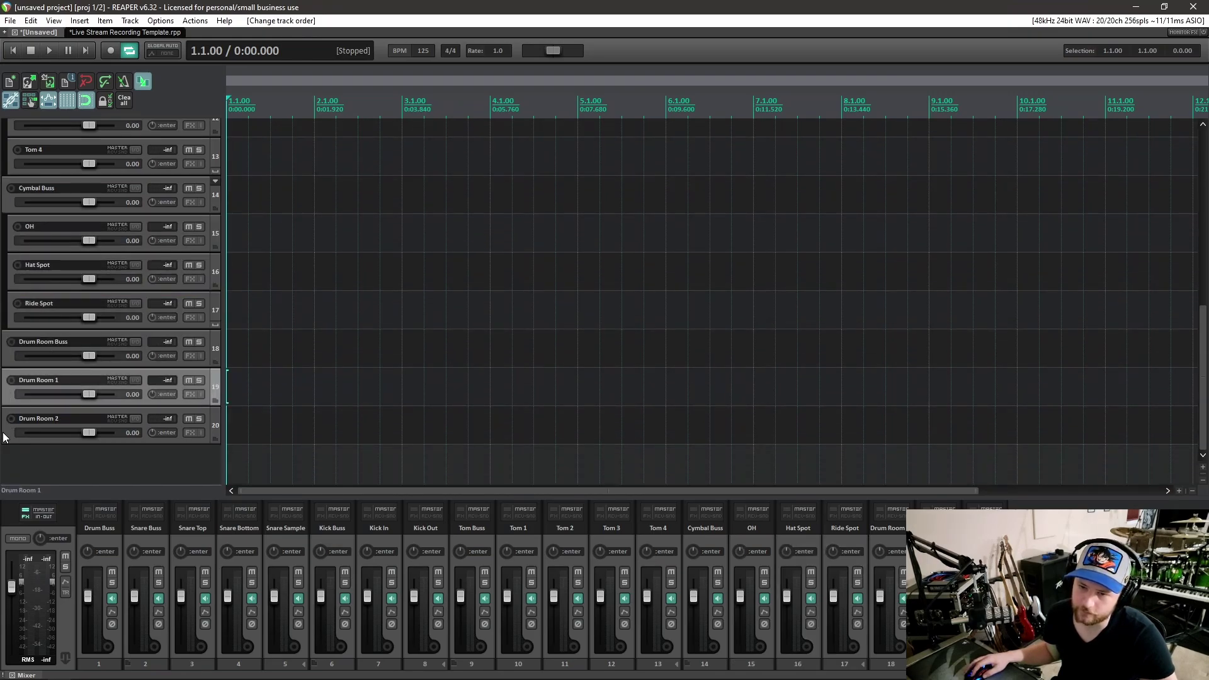
pyautogui.keyDown('shift'); pyautogui.click(5, 434); pyautogui.keyUp('shift')
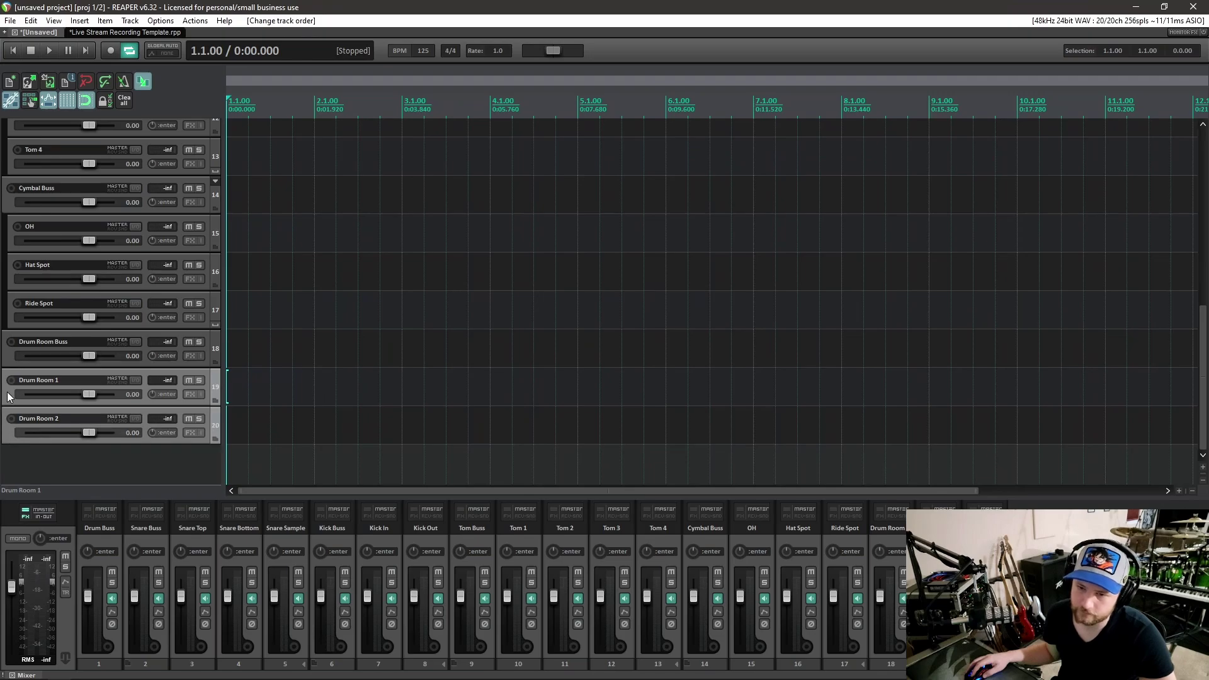
pyautogui.scroll(10, 18, 373)
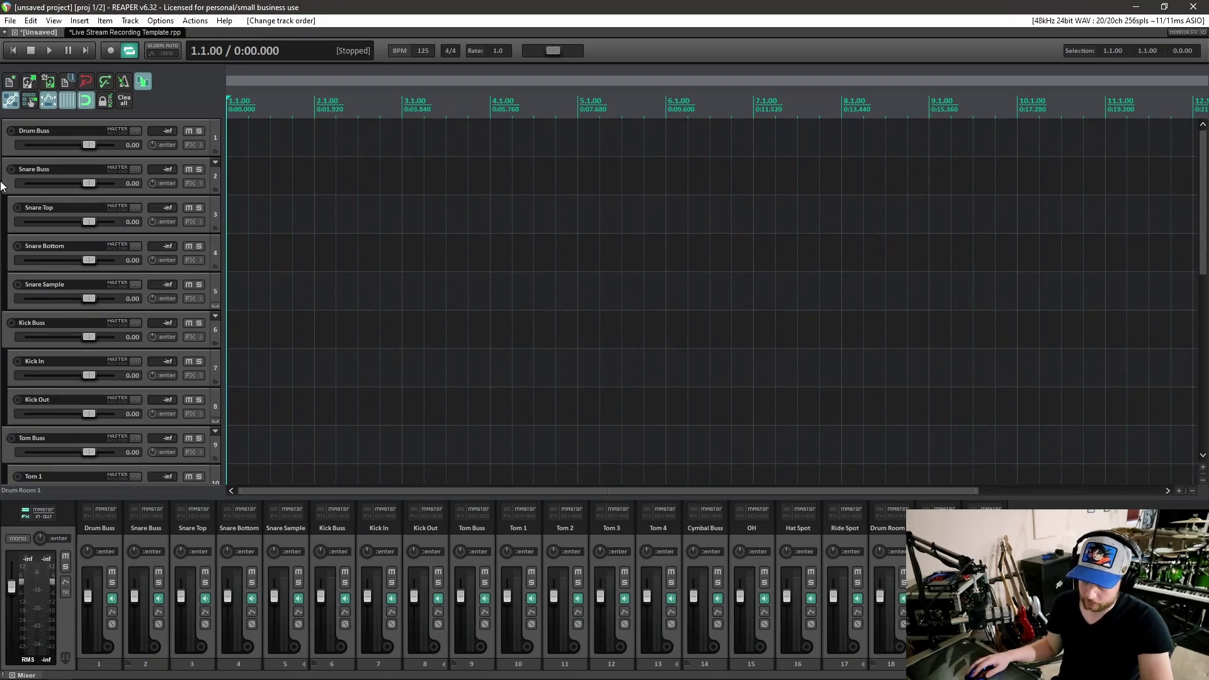
# Step: Try nesting all the tracks from Snare Buss onward in a folder under Drum Buss, and undo the nesting
pyautogui.click(8, 192)
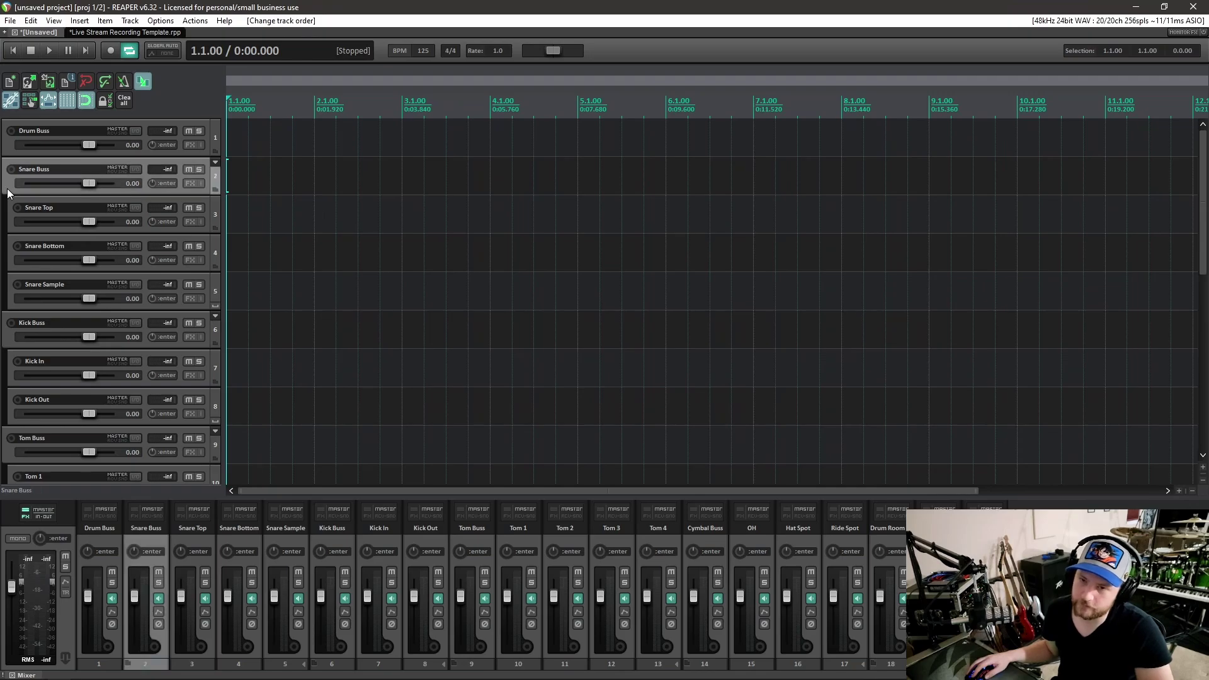
pyautogui.scroll(-10, 8, 192)
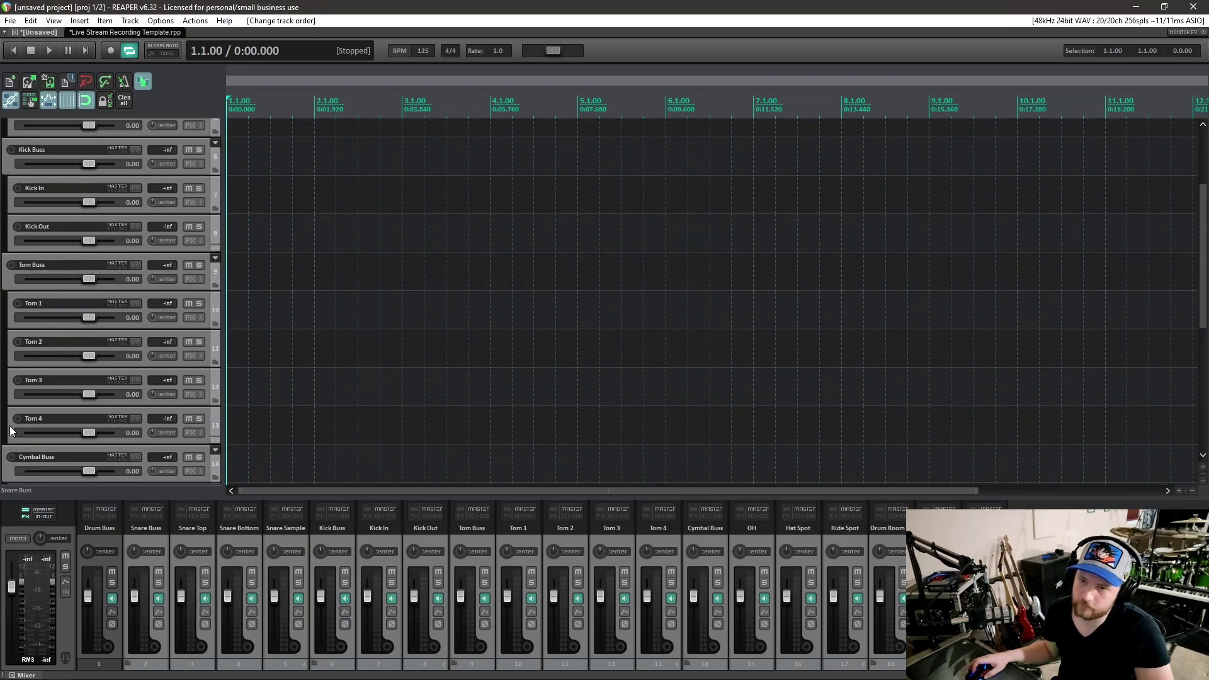
pyautogui.scroll(10, 20, 269)
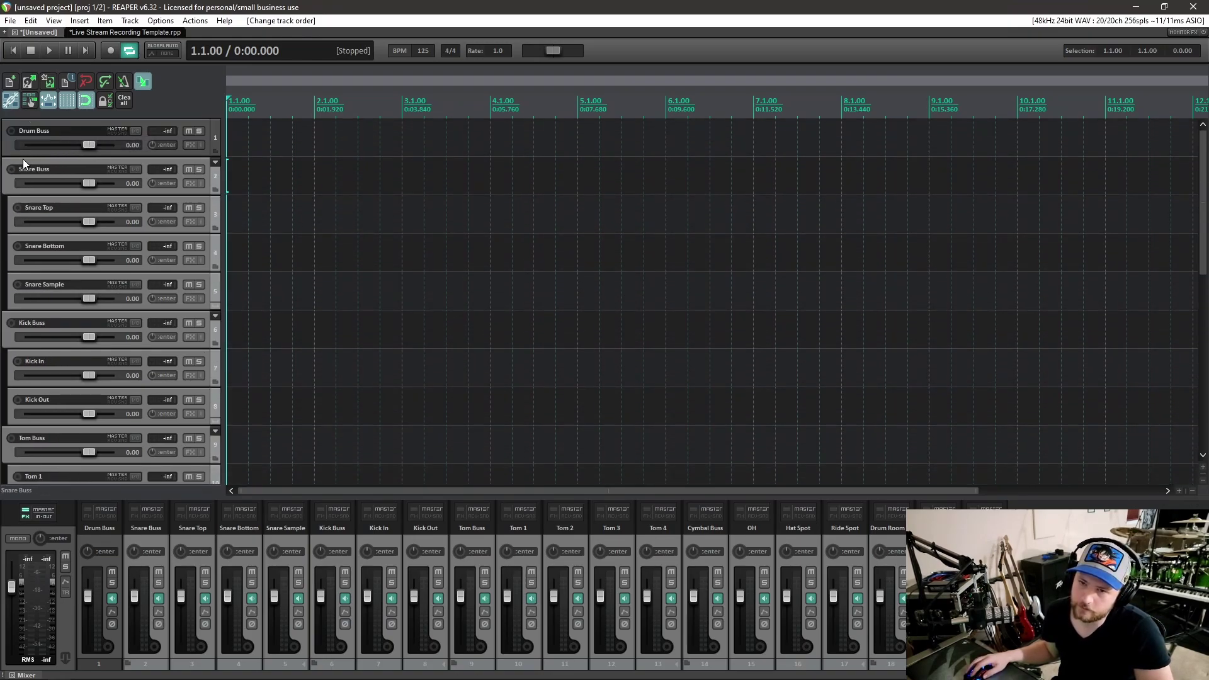
pyautogui.moveTo(25, 156); pyautogui.dragTo(47, 145)
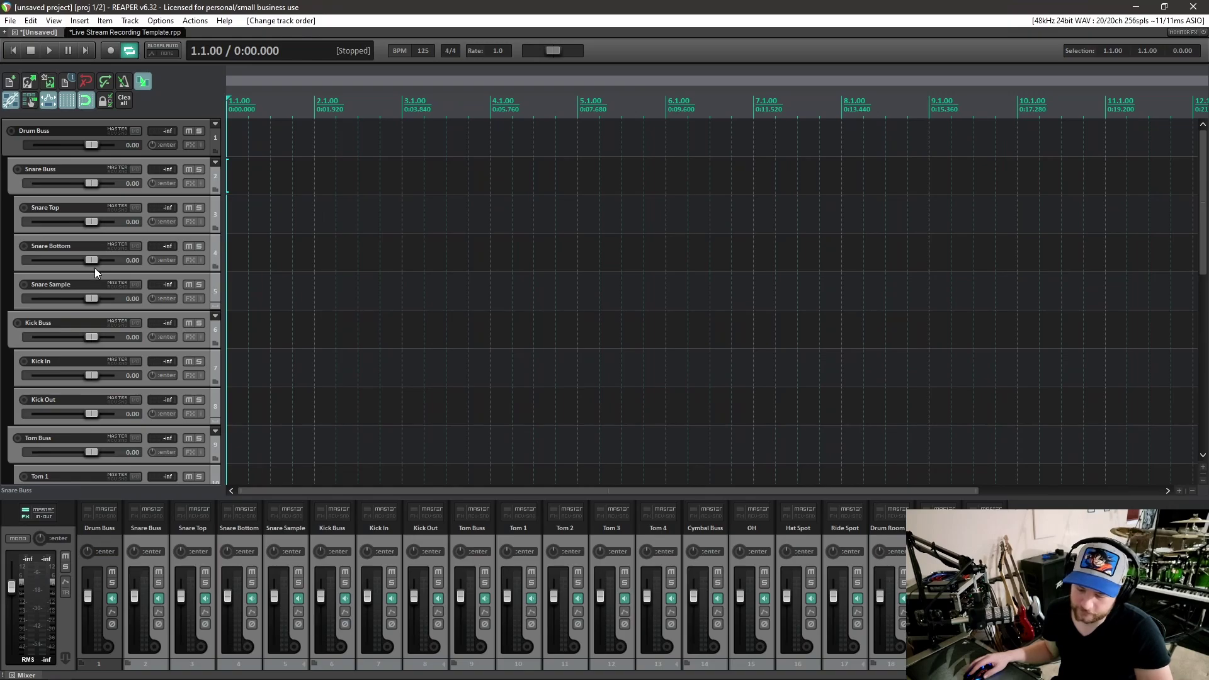
pyautogui.hotkey('ctrl', 'z')
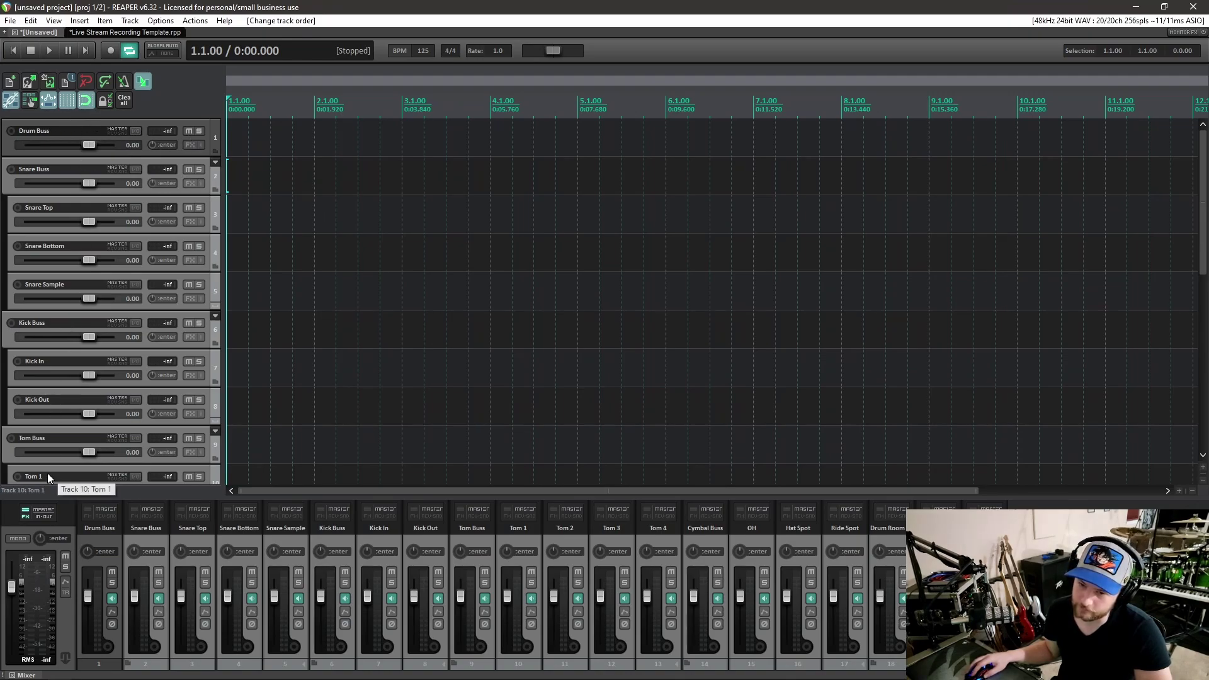
# Step: Insert the SSDSampler5 (Steven Slate) instrument on the Drum Buss track and move its window clear of the track list
pyautogui.click(12, 145)
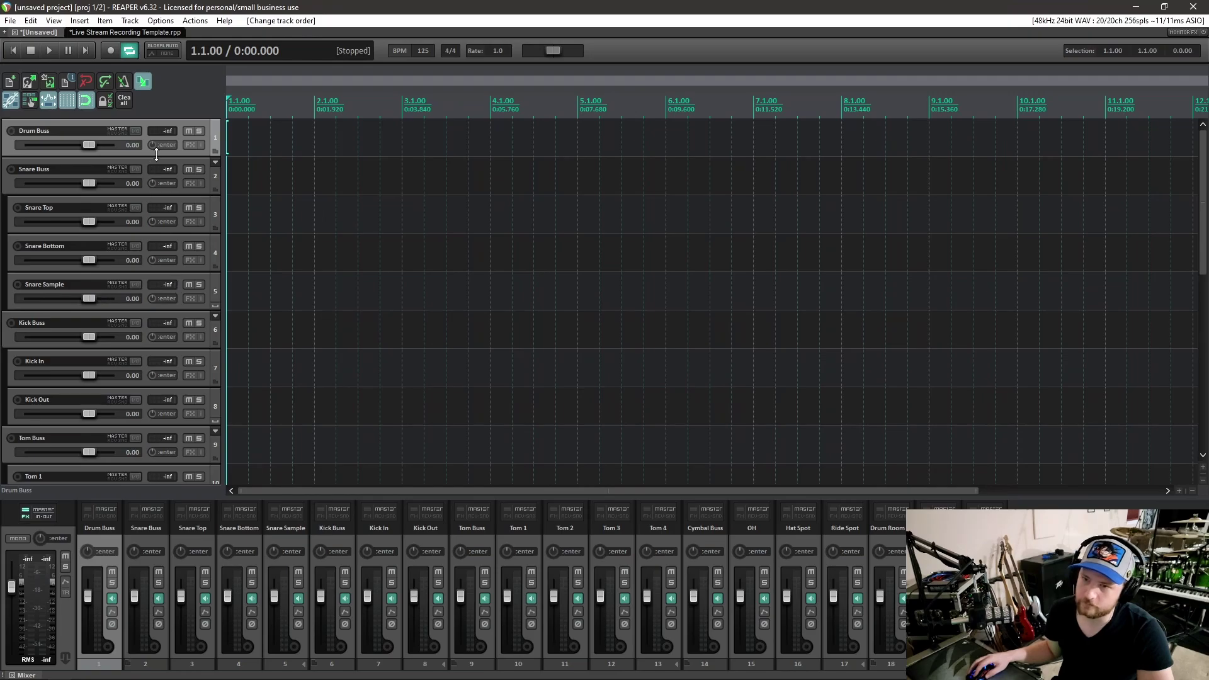
pyautogui.click(190, 145)
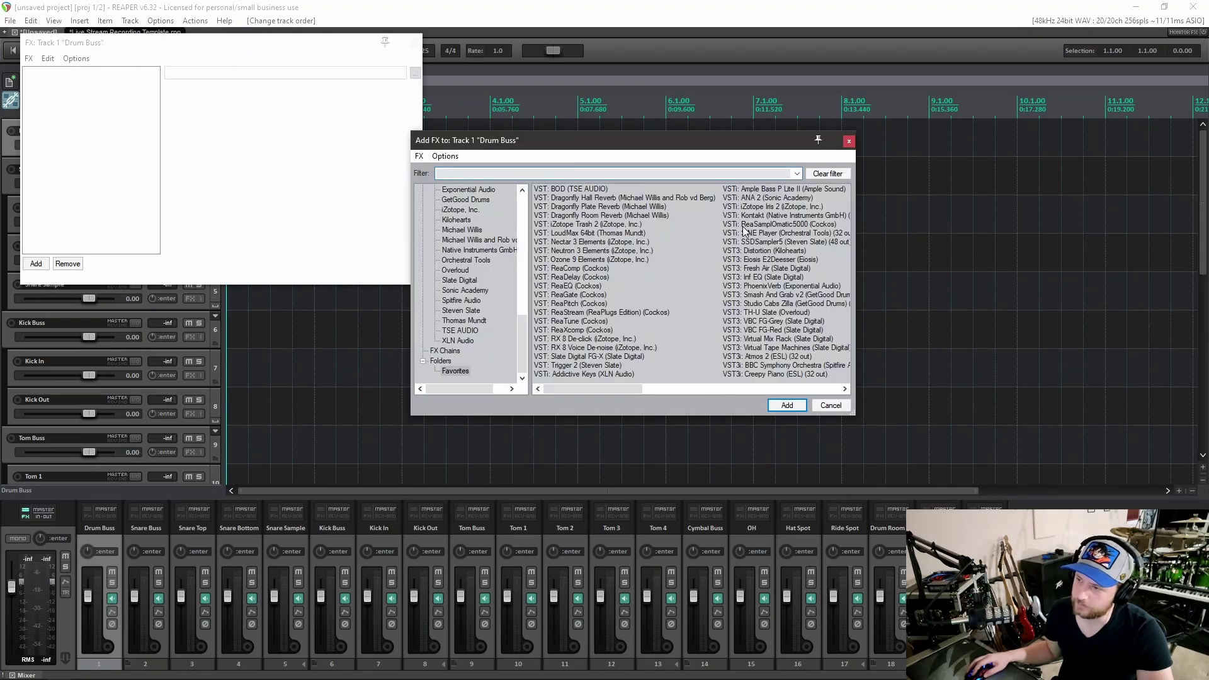
pyautogui.doubleClick(765, 243)
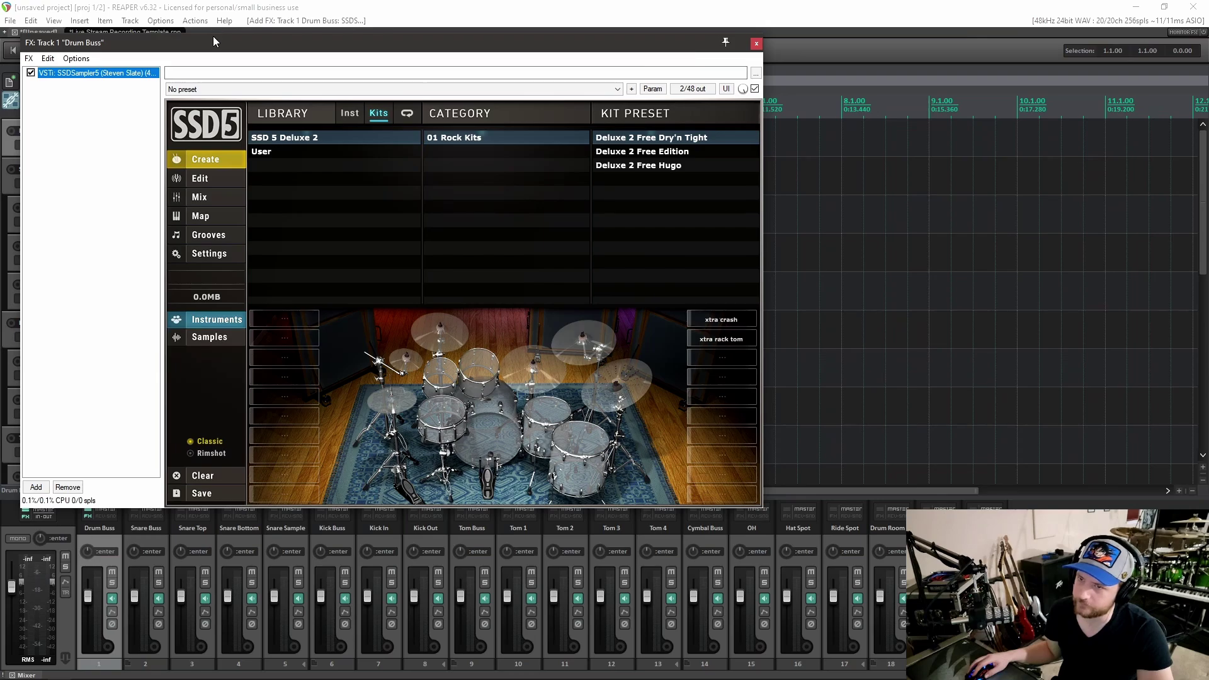
pyautogui.moveTo(213, 36); pyautogui.dragTo(414, 70)
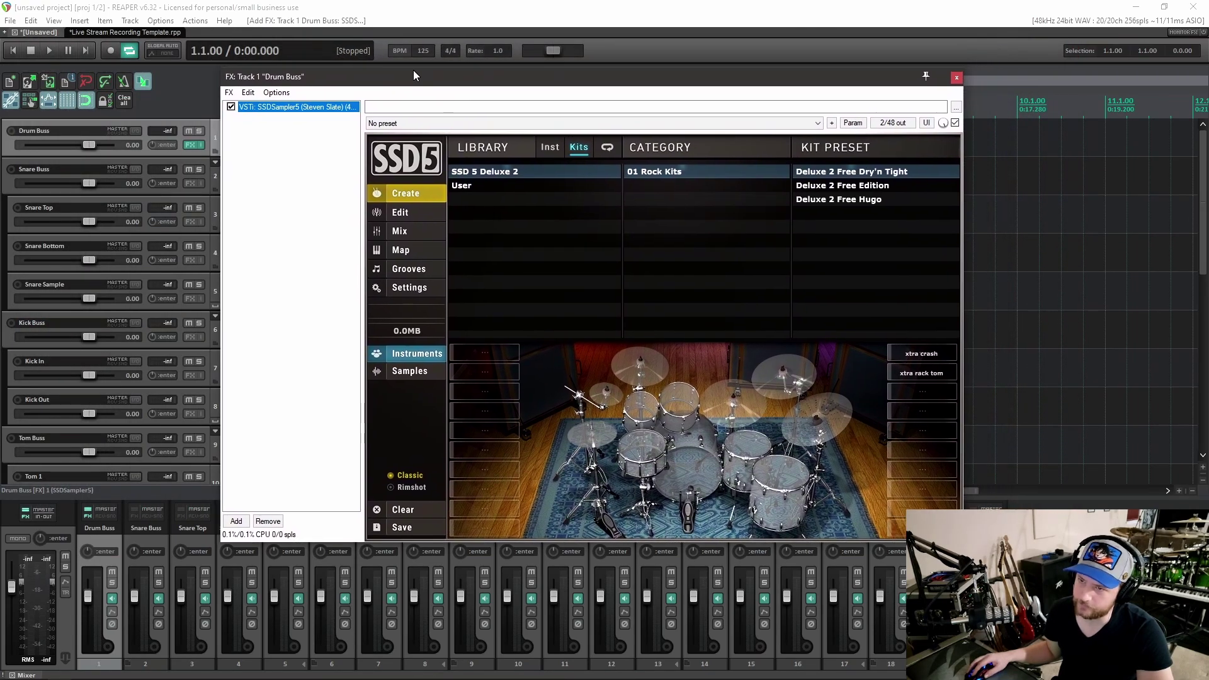
# Step: Load the Deluxe 2 Free Hugo kit preset in SSDSampler5 and audition several of its drums
pyautogui.click(422, 195)
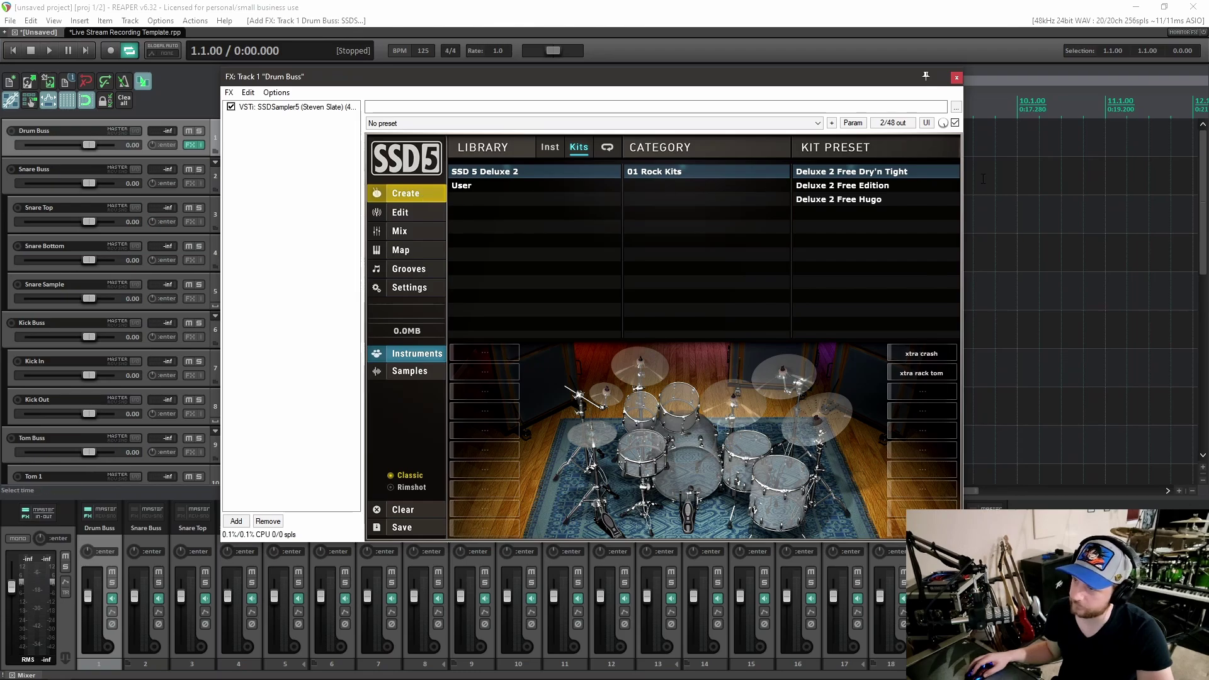
pyautogui.doubleClick(850, 200)
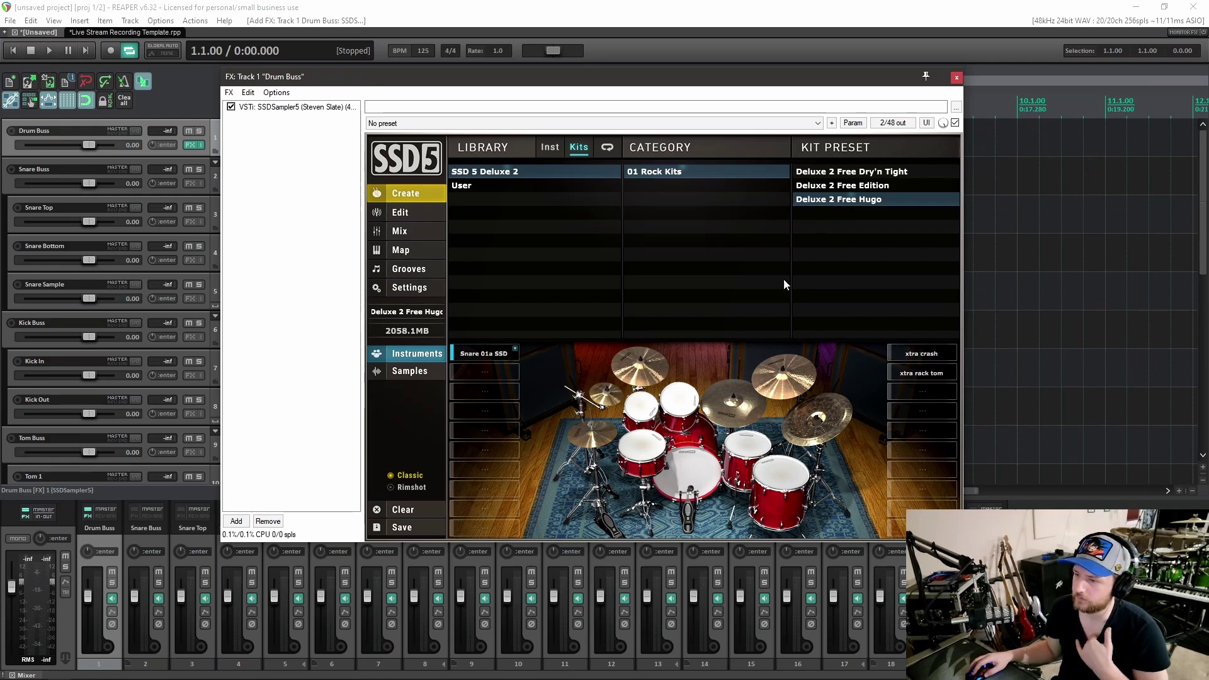
pyautogui.click(642, 445)
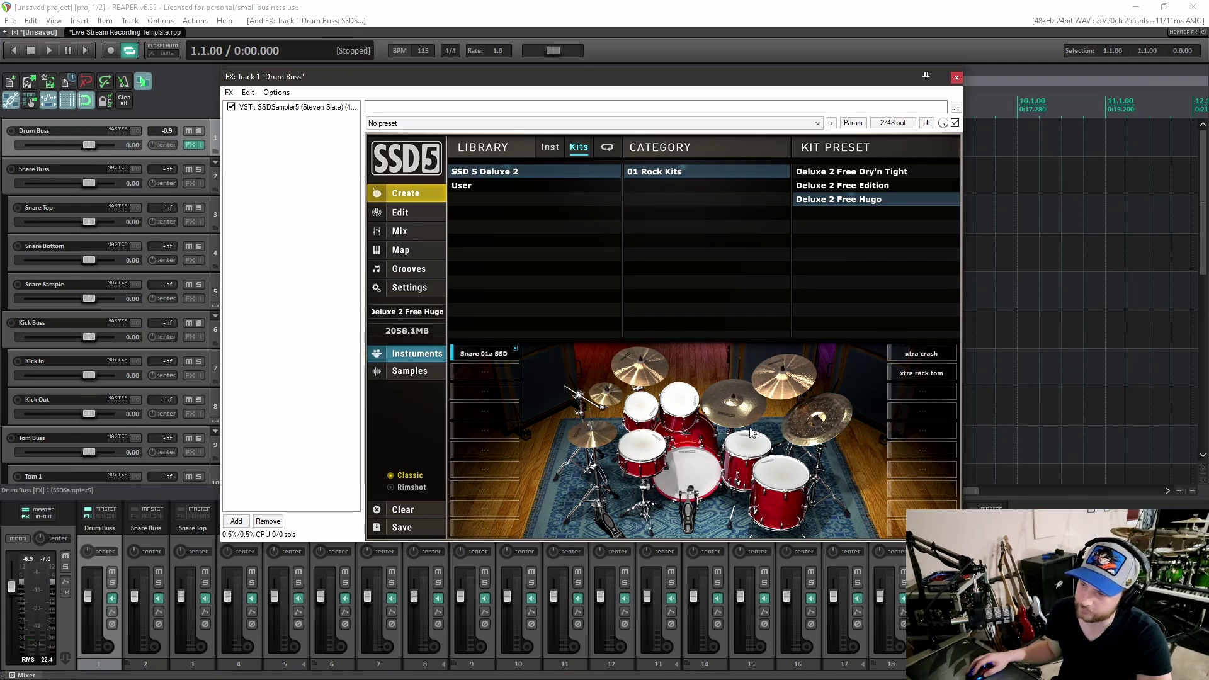
pyautogui.click(664, 414)
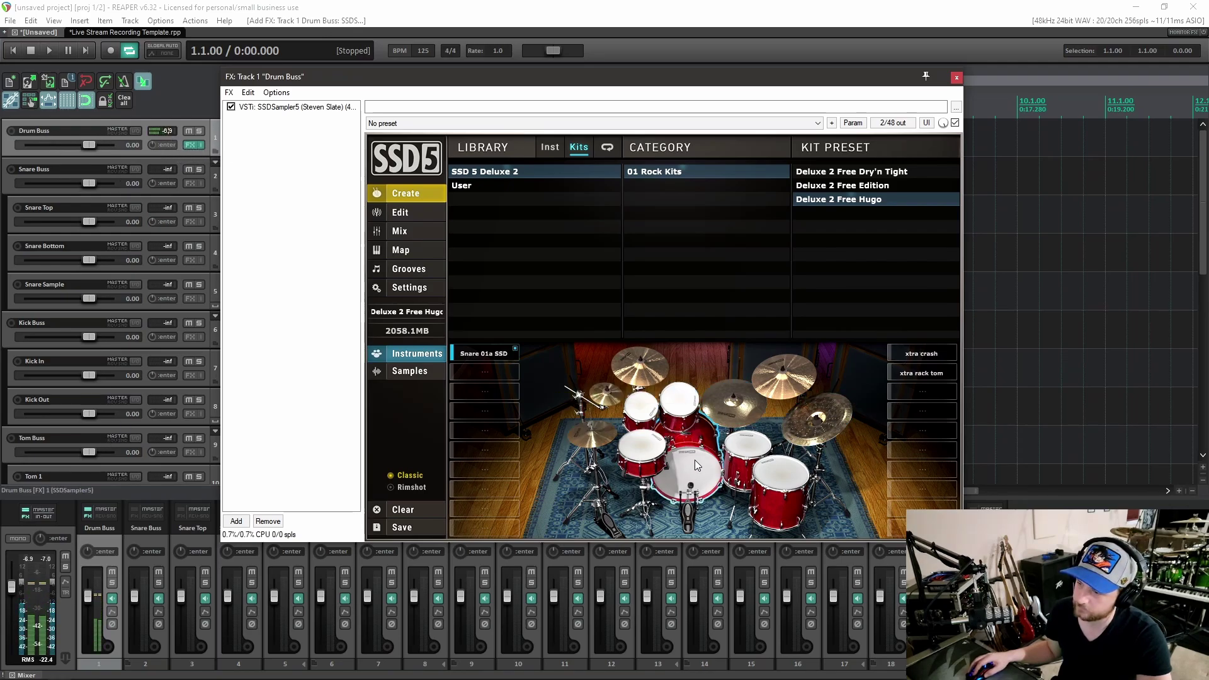
pyautogui.click(743, 446)
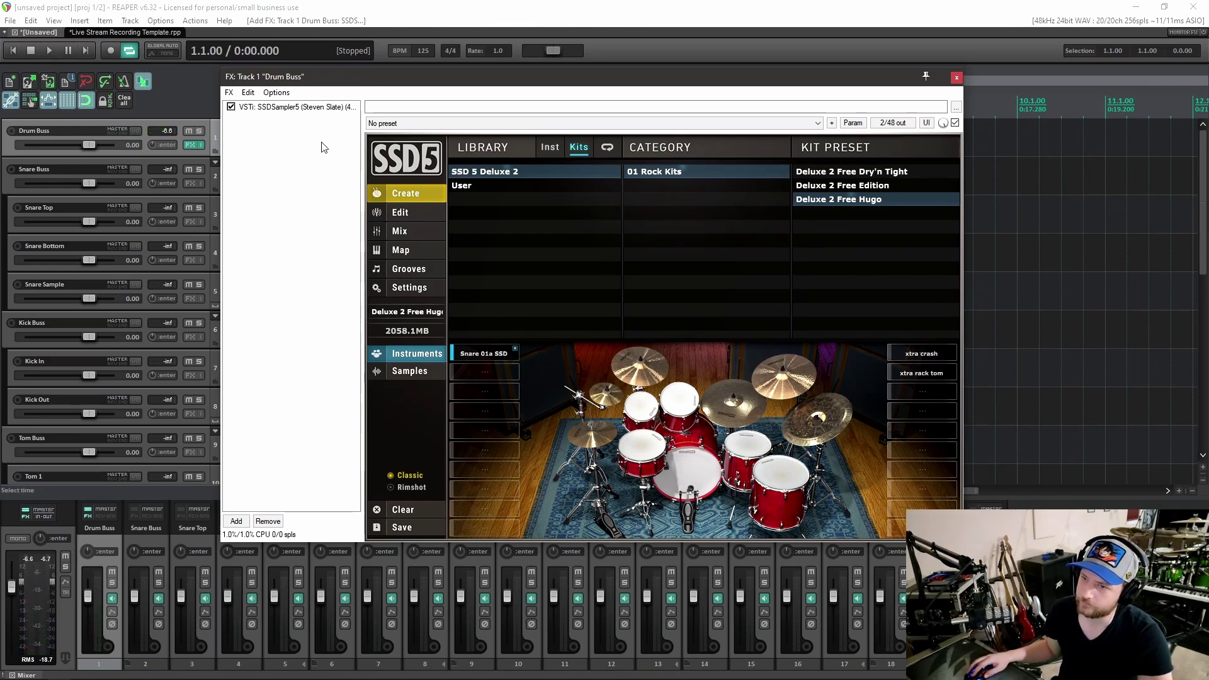
# Step: Expand the Drum Buss track to 30 channels in SSDSampler5's plug-in pin connector, with each output mapped to its own channel
pyautogui.click(903, 124)
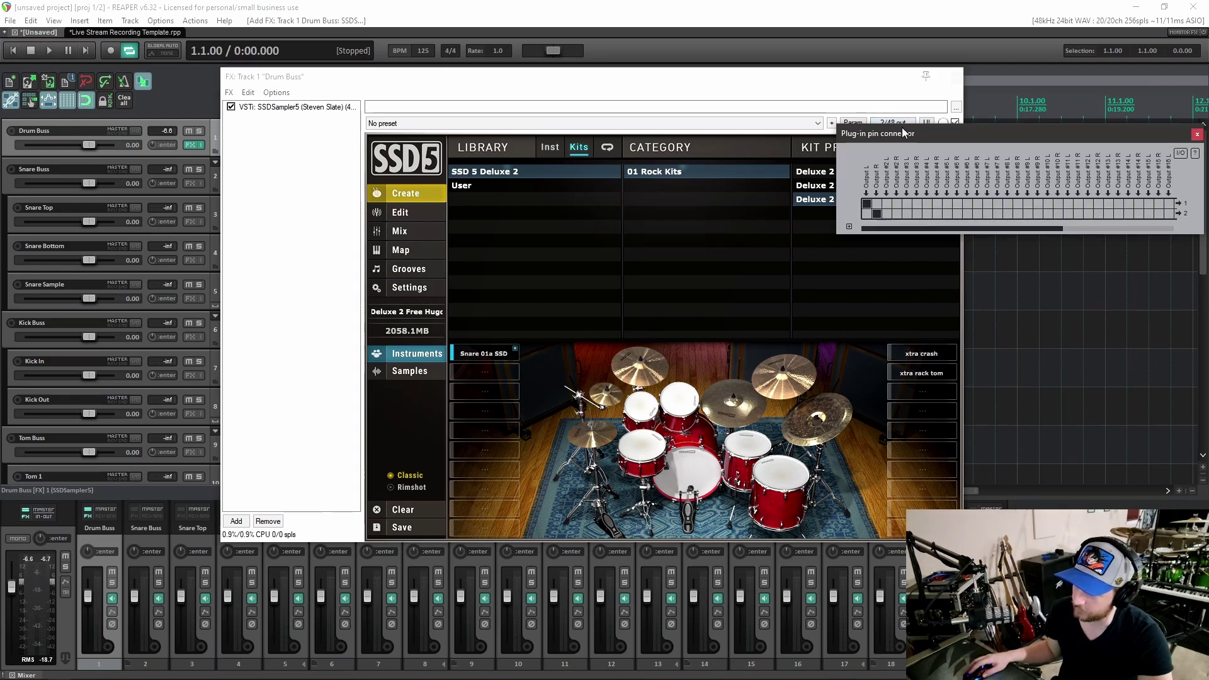
pyautogui.moveTo(932, 123); pyautogui.dragTo(604, 111)
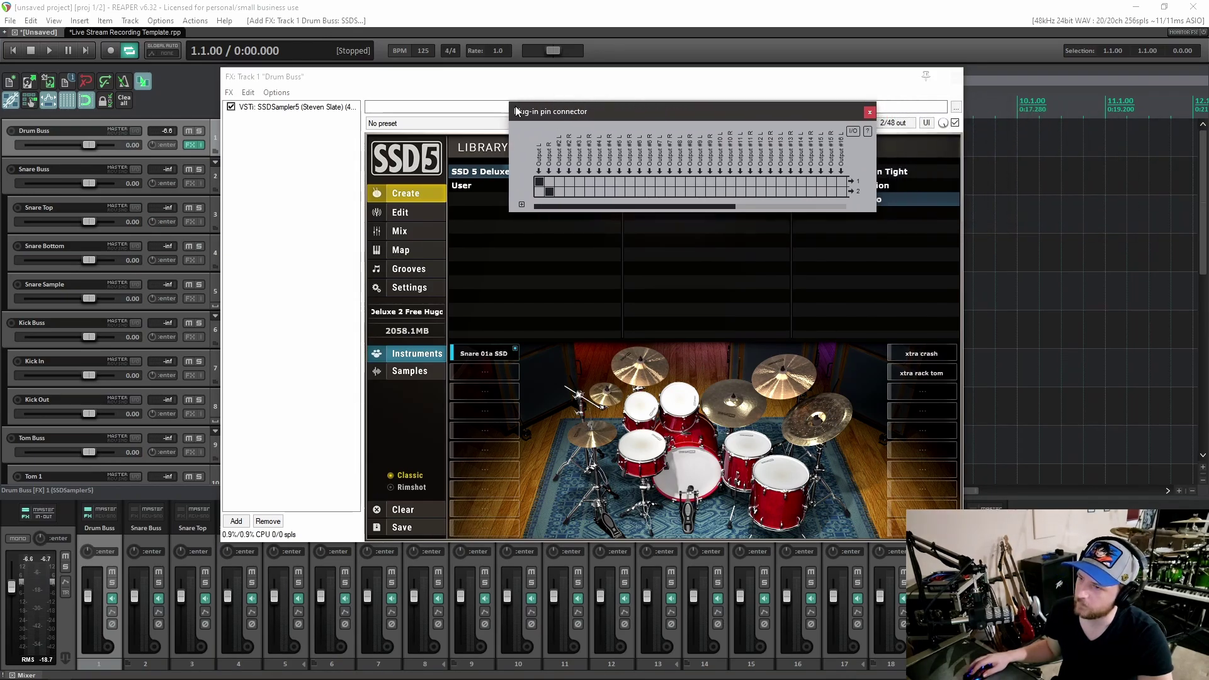
pyautogui.click(539, 181)
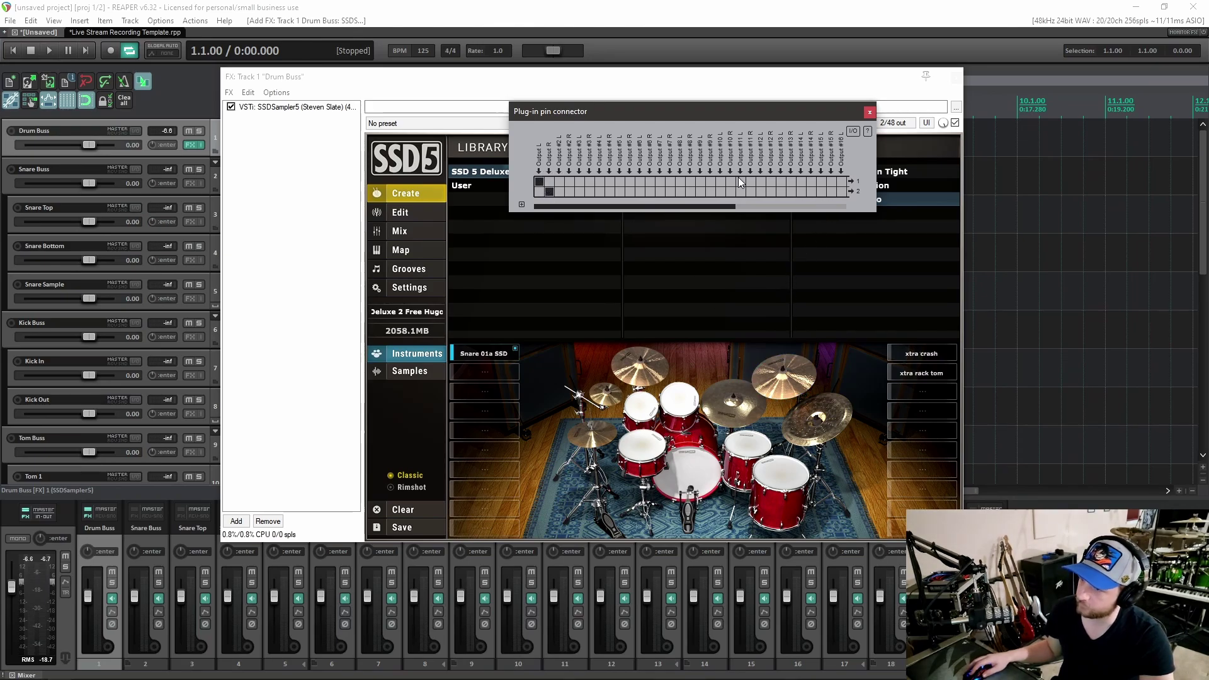
pyautogui.click(521, 205)
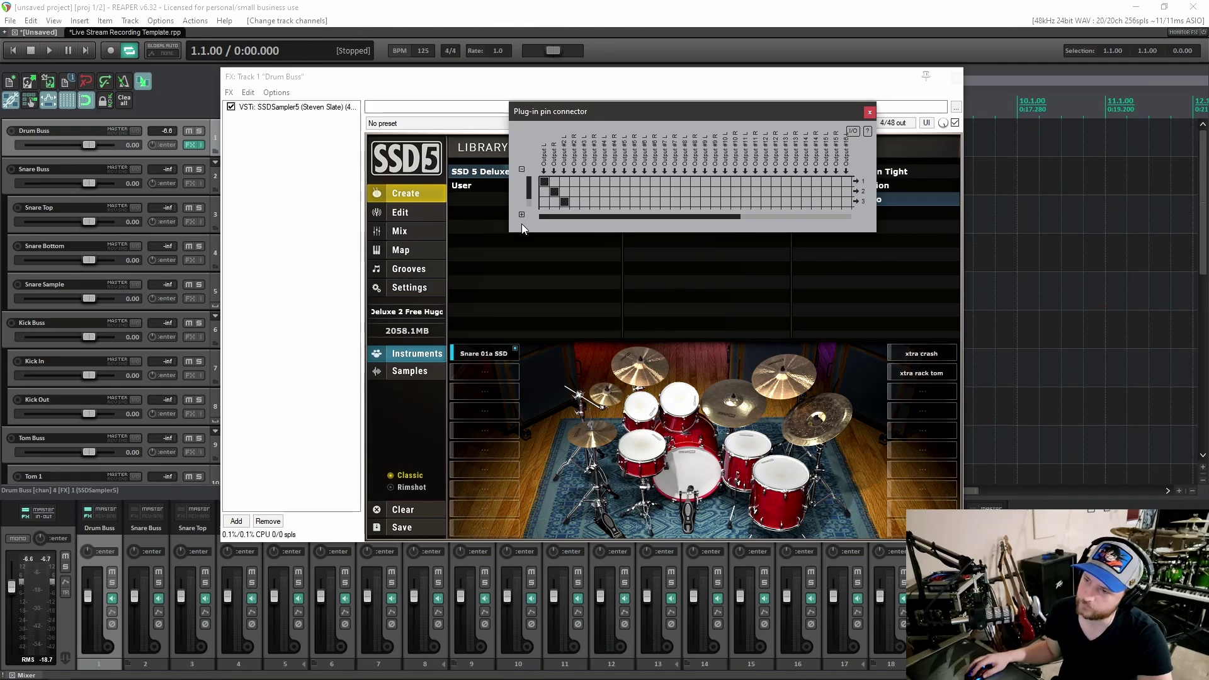
pyautogui.moveTo(522, 217); pyautogui.dragTo(520, 384)
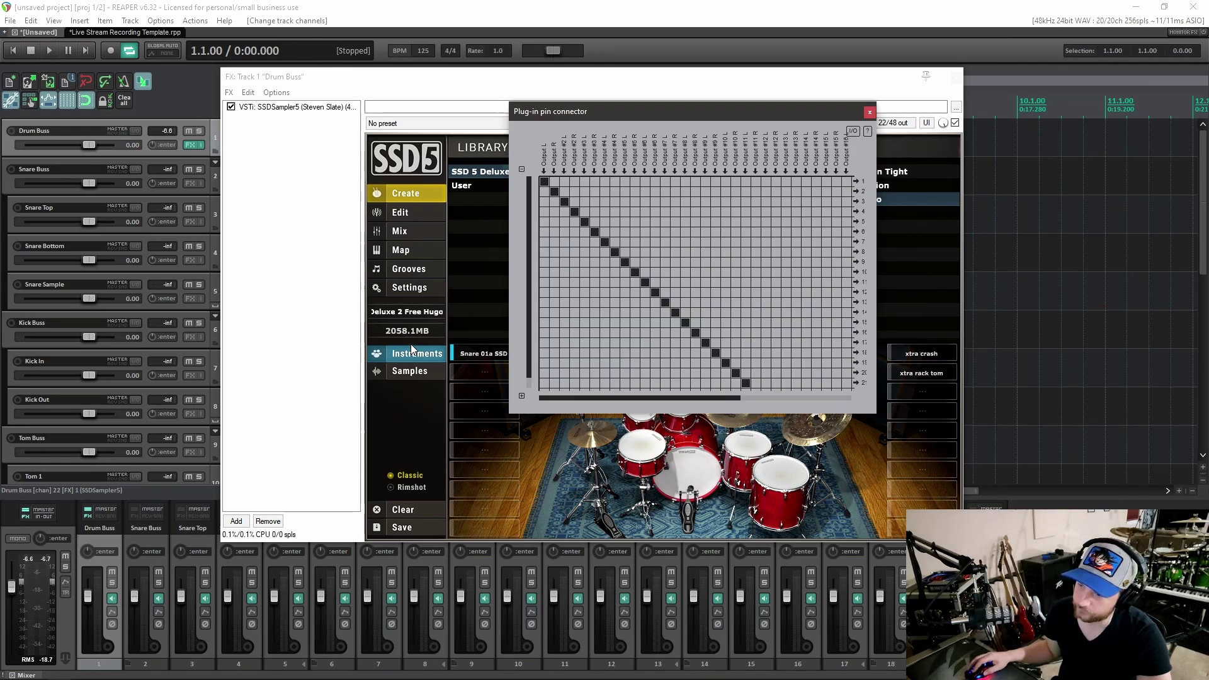
pyautogui.click(522, 397)
pyautogui.click(522, 415)
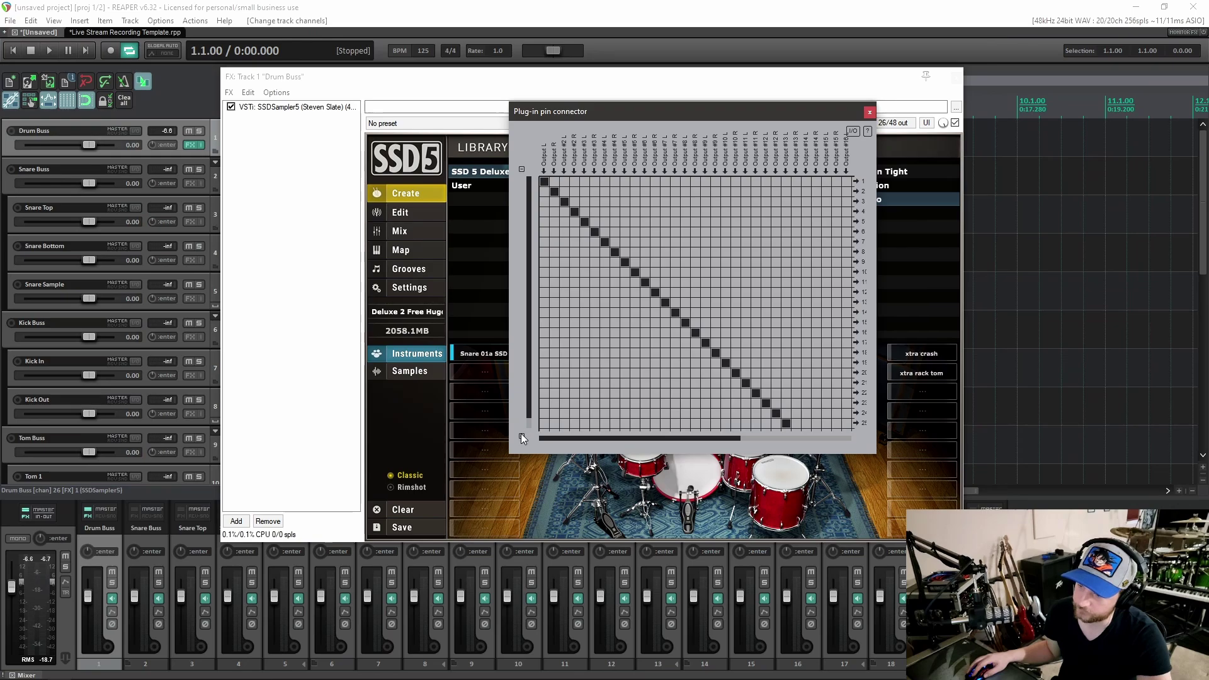
pyautogui.click(520, 436)
pyautogui.click(521, 456)
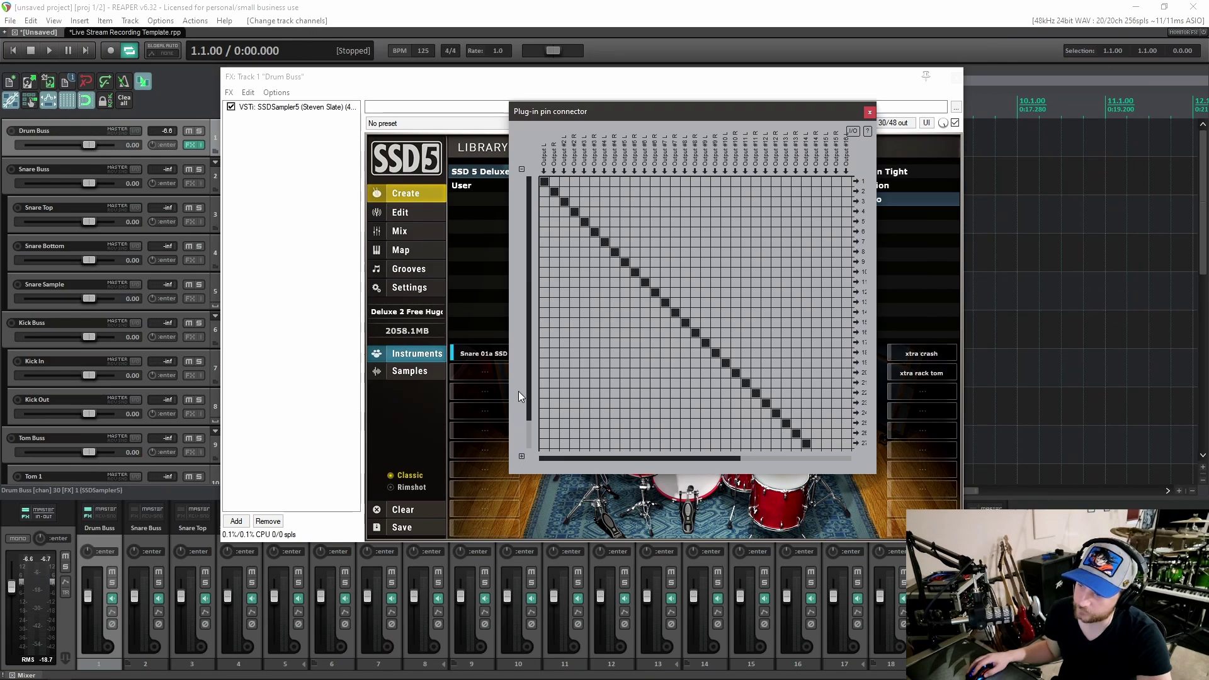
pyautogui.moveTo(528, 350); pyautogui.dragTo(528, 379)
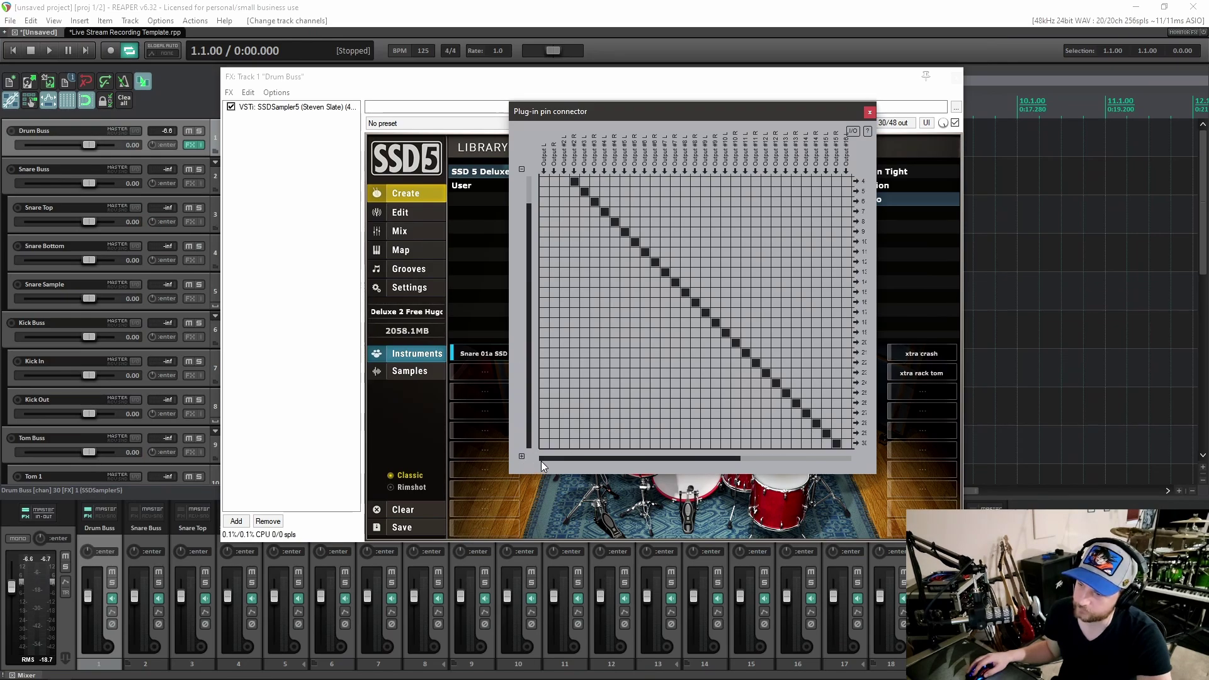
pyautogui.moveTo(546, 458); pyautogui.dragTo(553, 459)
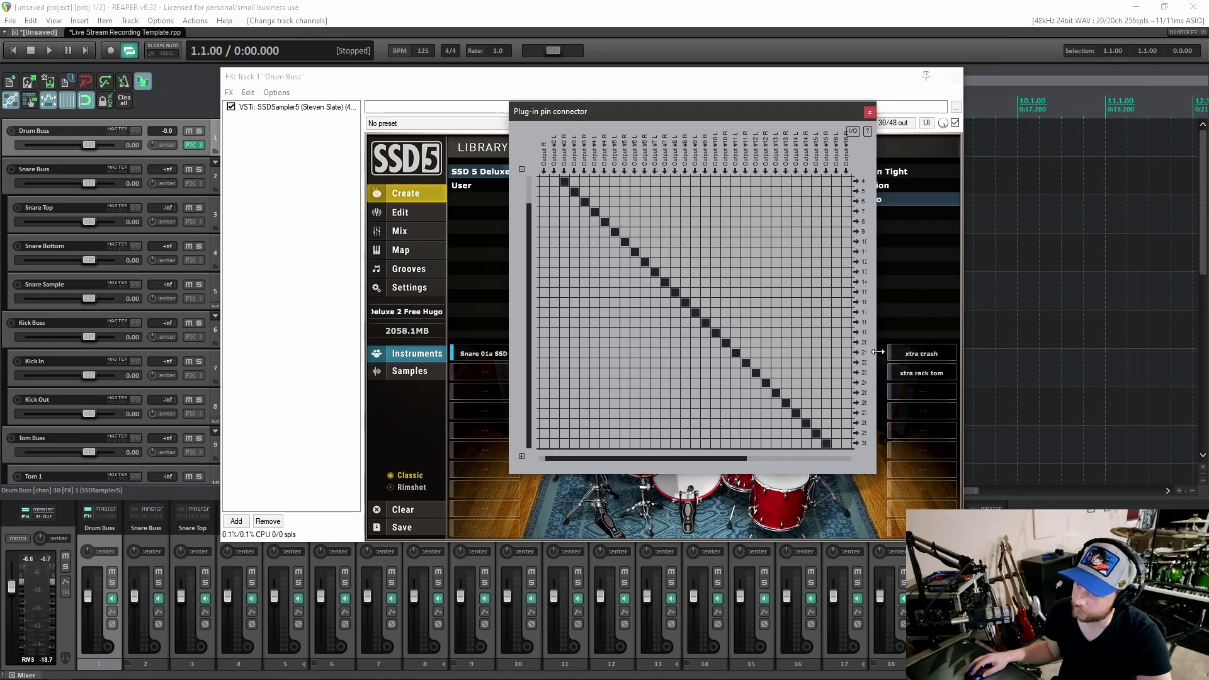
pyautogui.moveTo(876, 356); pyautogui.dragTo(879, 353)
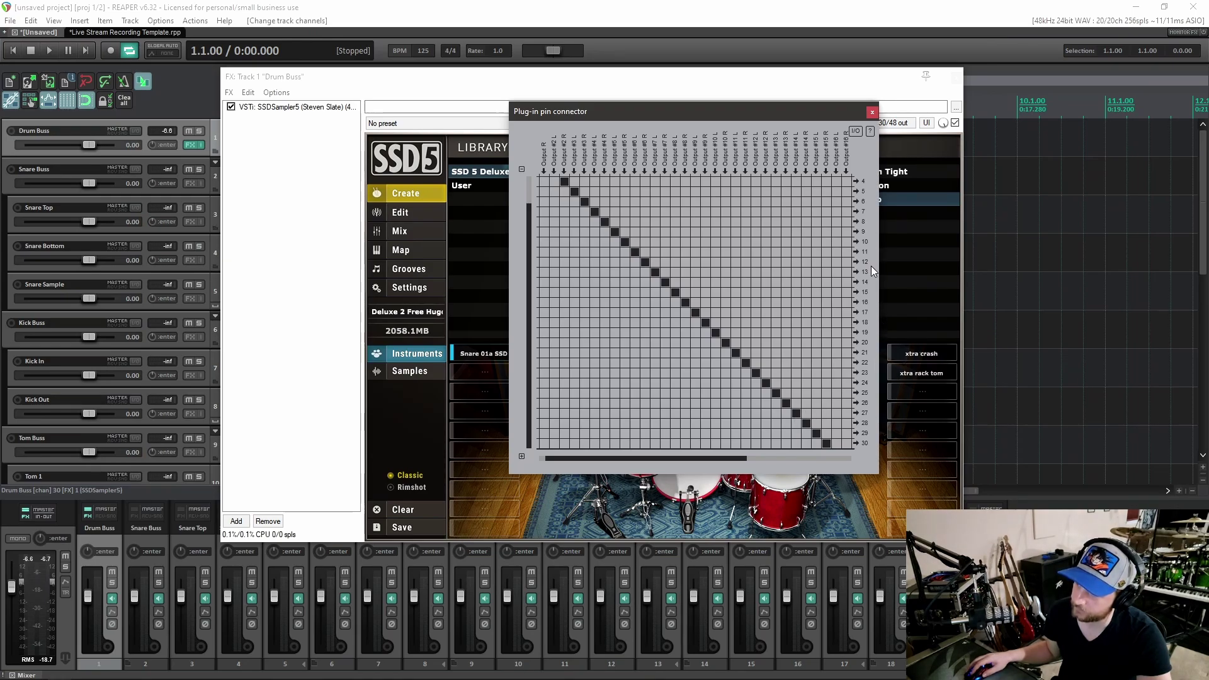
pyautogui.click(873, 111)
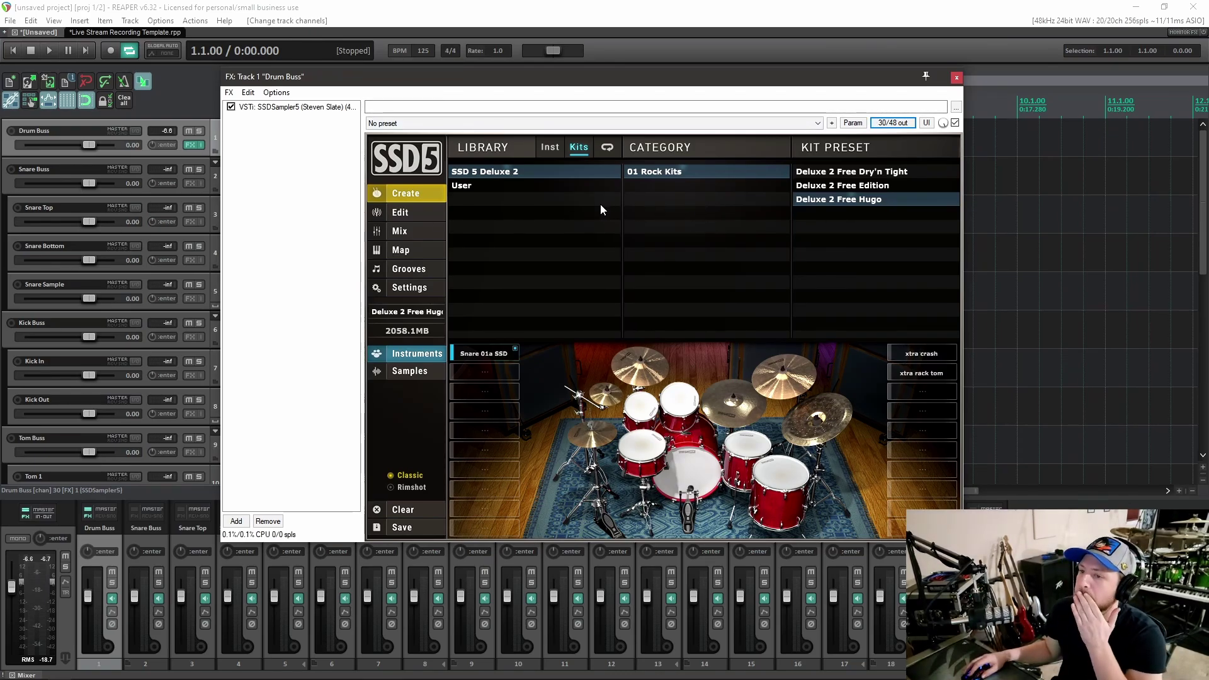
# Step: Show SSDSampler5's mixer and lower the SLR channel's volume fader all the way down
pyautogui.click(397, 231)
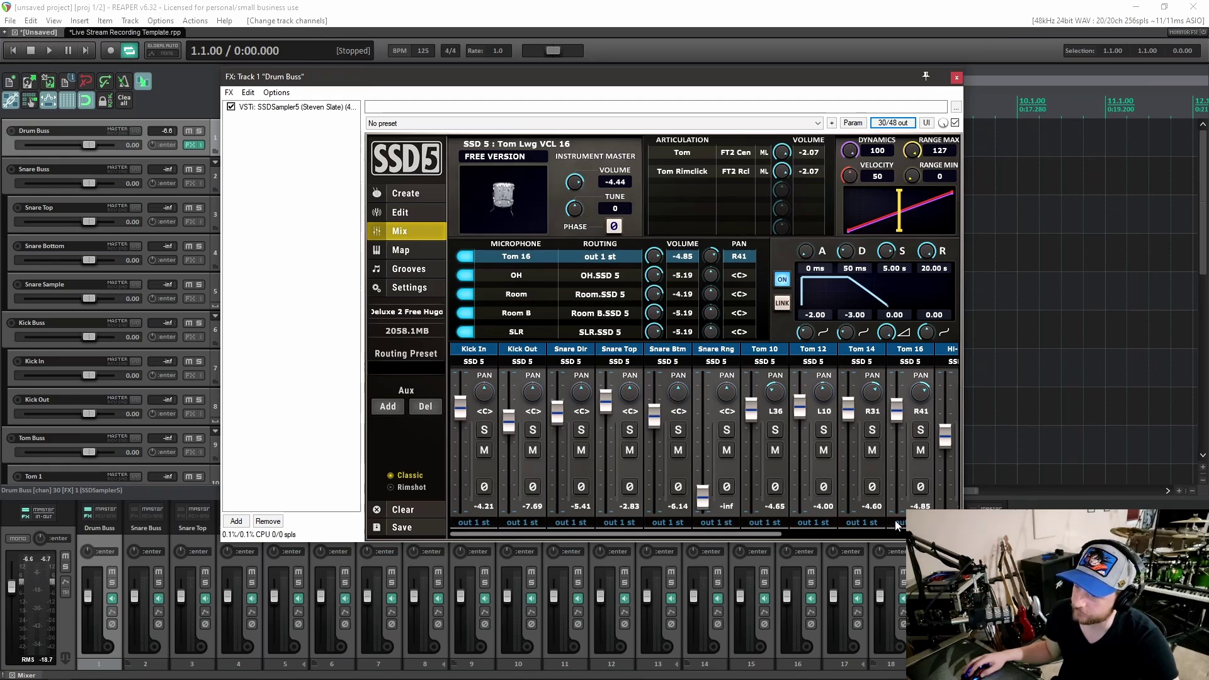
pyautogui.moveTo(669, 533); pyautogui.dragTo(635, 534)
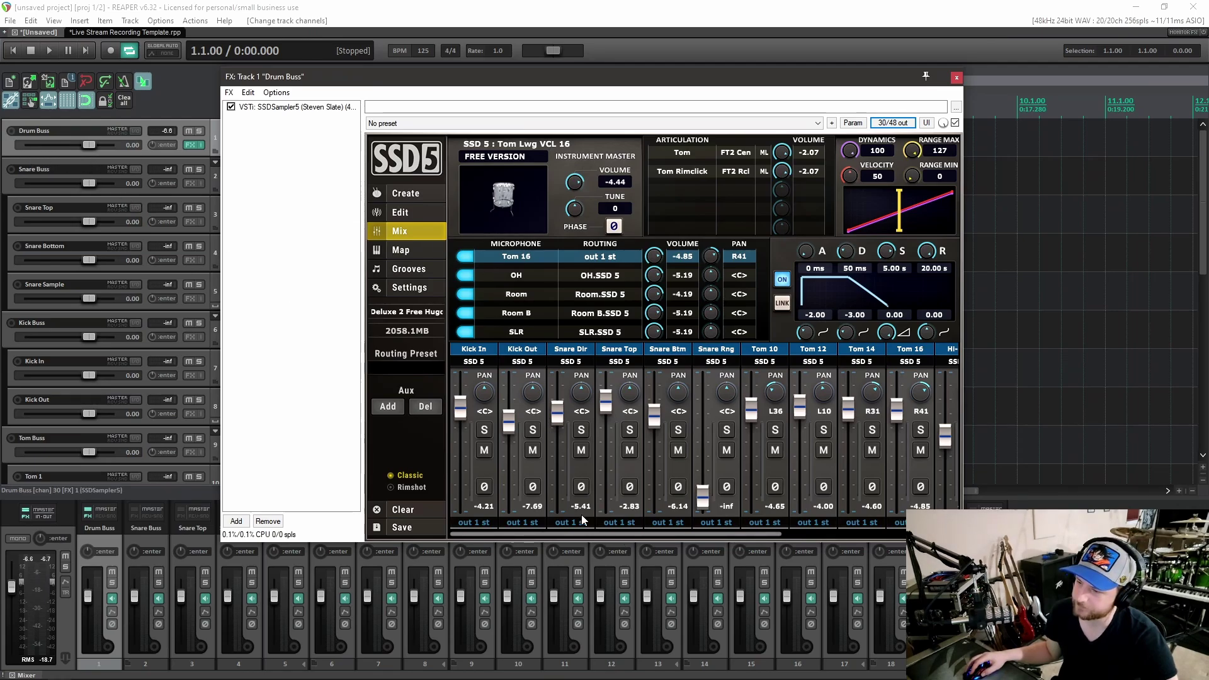
pyautogui.moveTo(592, 534); pyautogui.dragTo(670, 539)
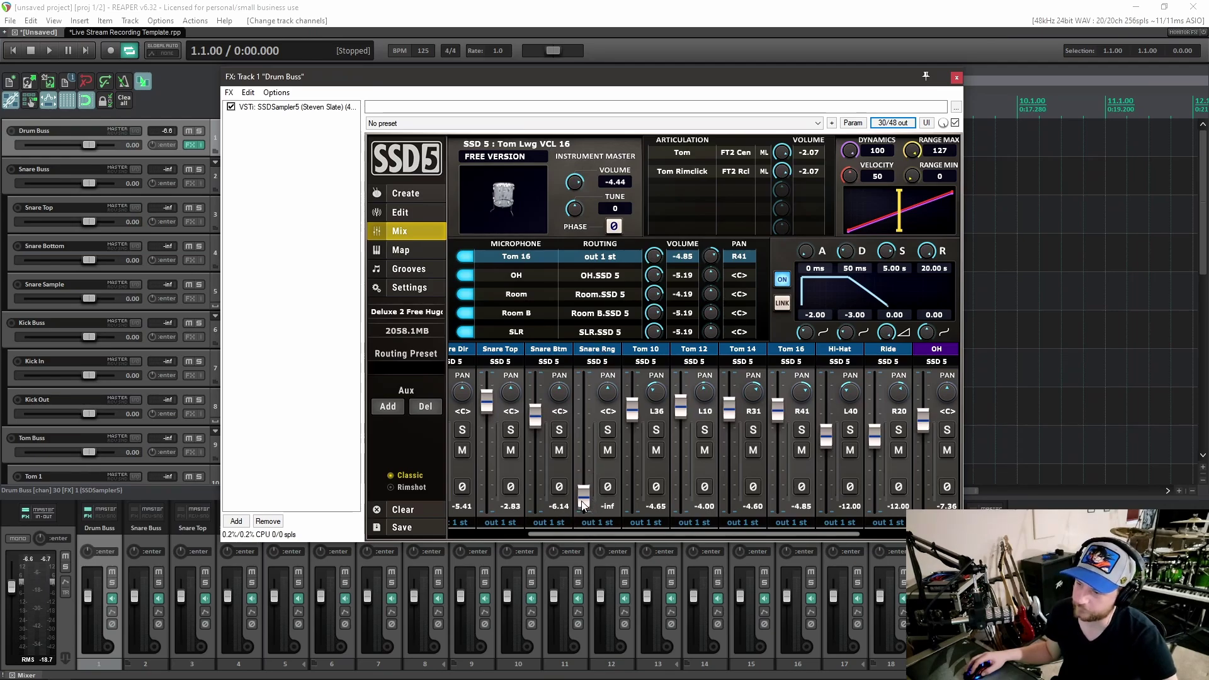
pyautogui.moveTo(587, 534); pyautogui.dragTo(719, 539)
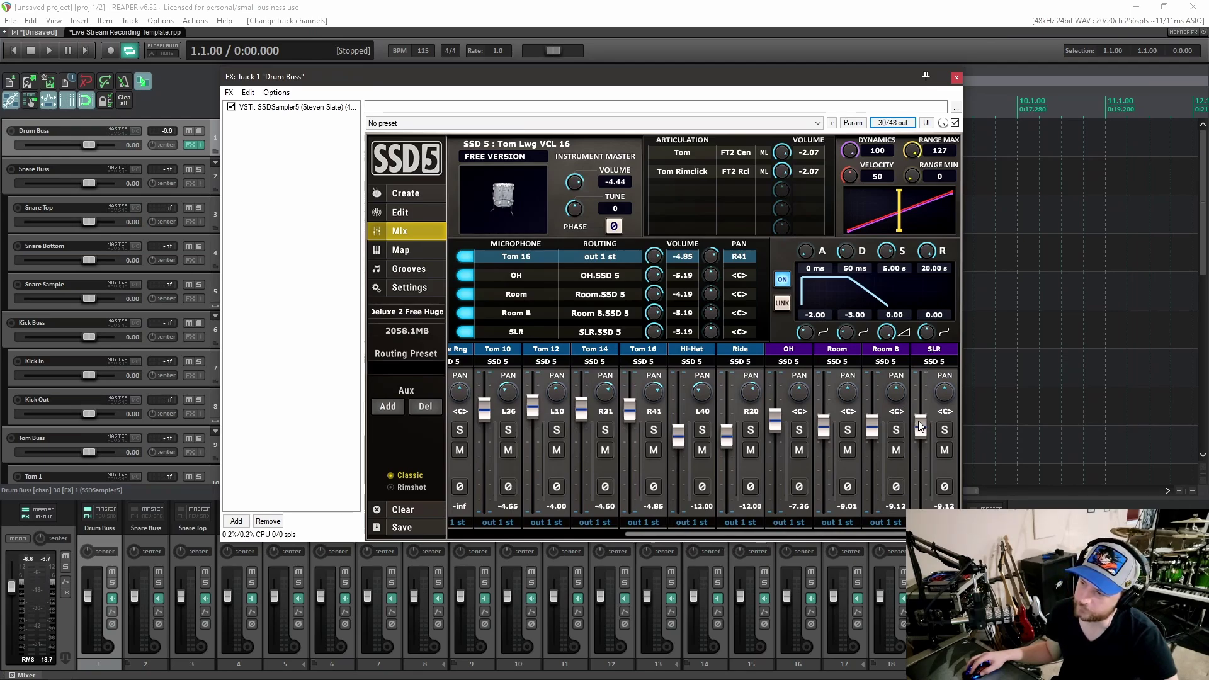
pyautogui.moveTo(920, 422); pyautogui.dragTo(919, 501)
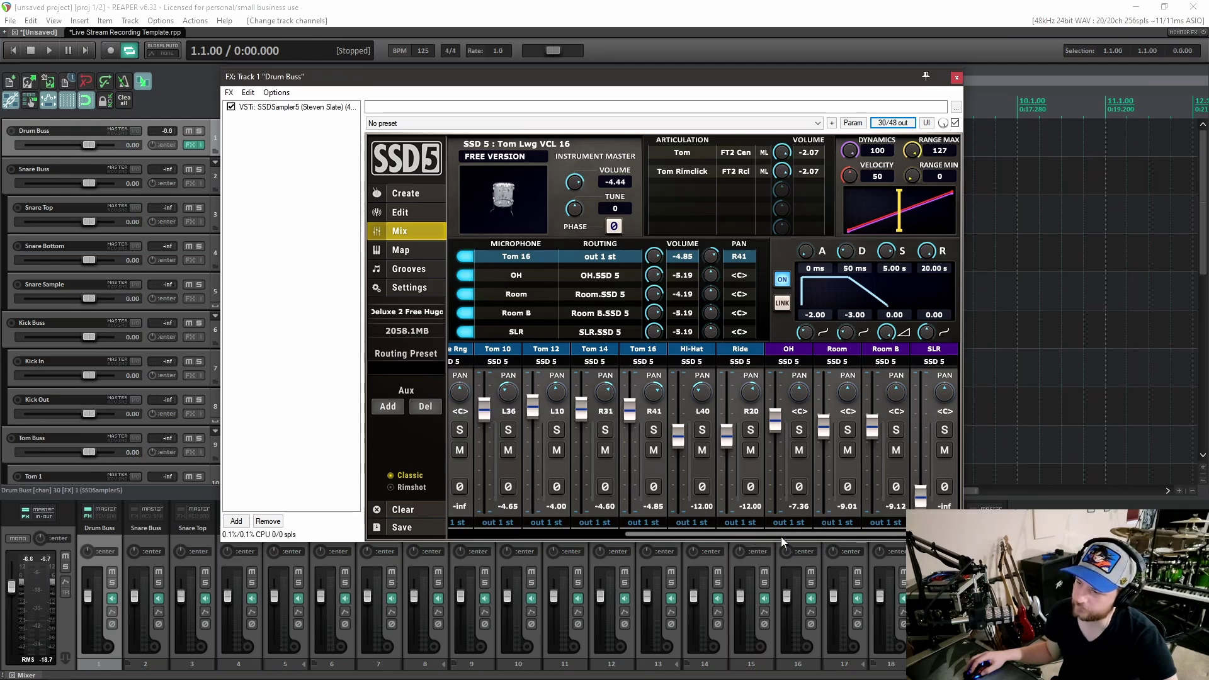
# Step: Route SSDSampler5's snare channels to separate outputs: Snare Top to out 2 st, Snare Btm to out 3 st, Snare Dir to out 4 st
pyautogui.moveTo(781, 531); pyautogui.dragTo(555, 539)
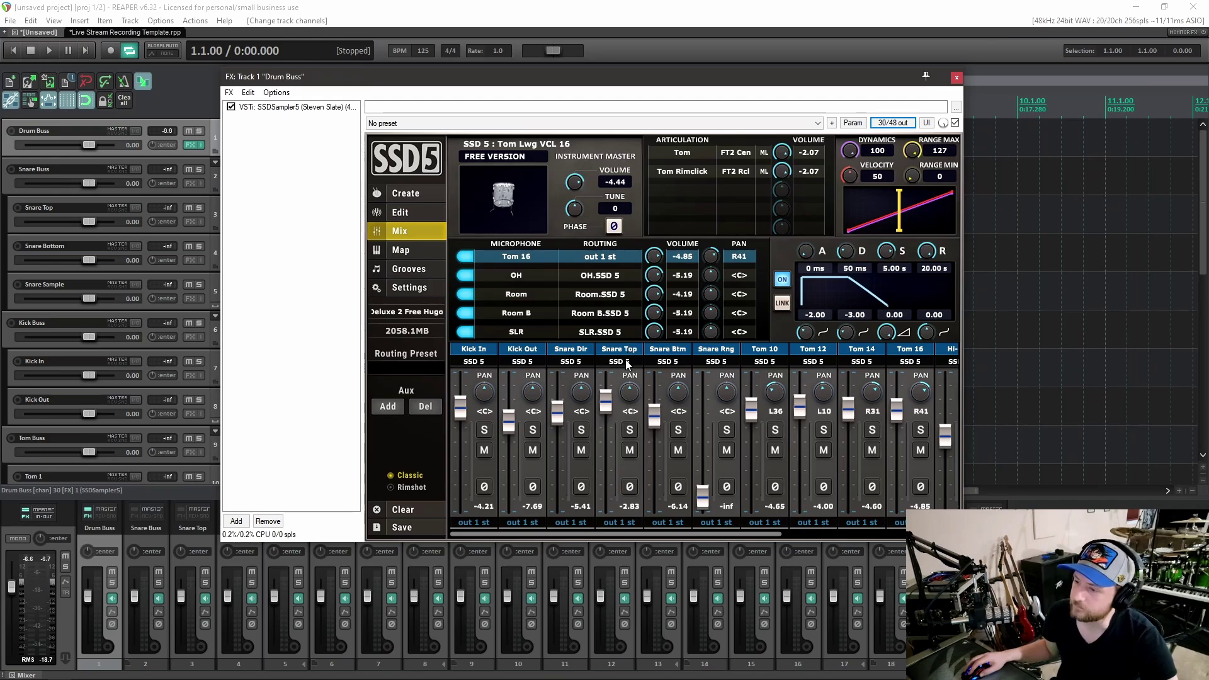
pyautogui.click(622, 522)
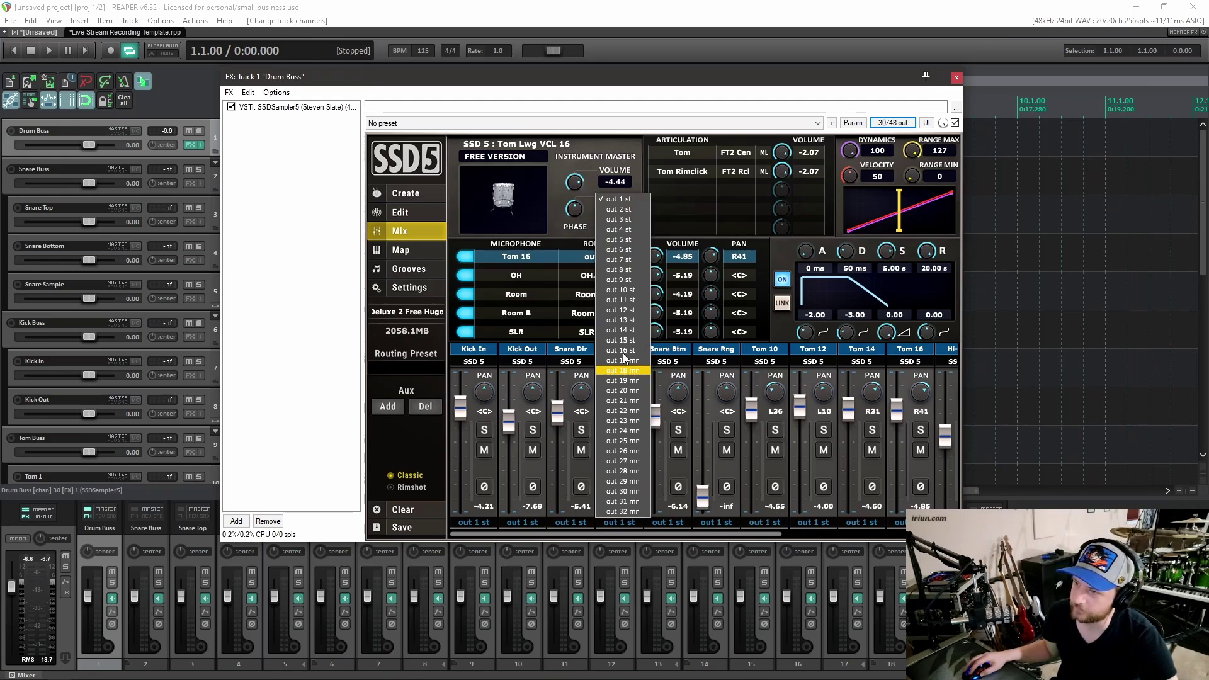
pyautogui.click(626, 214)
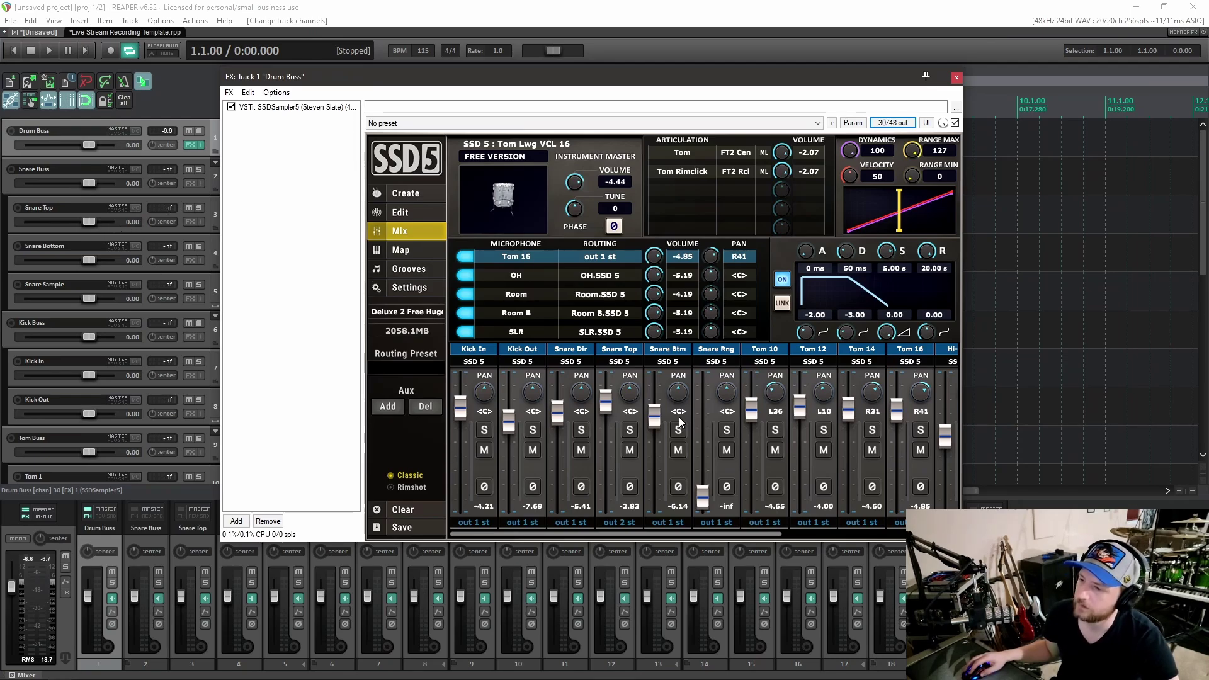
pyautogui.click(660, 524)
pyautogui.click(670, 220)
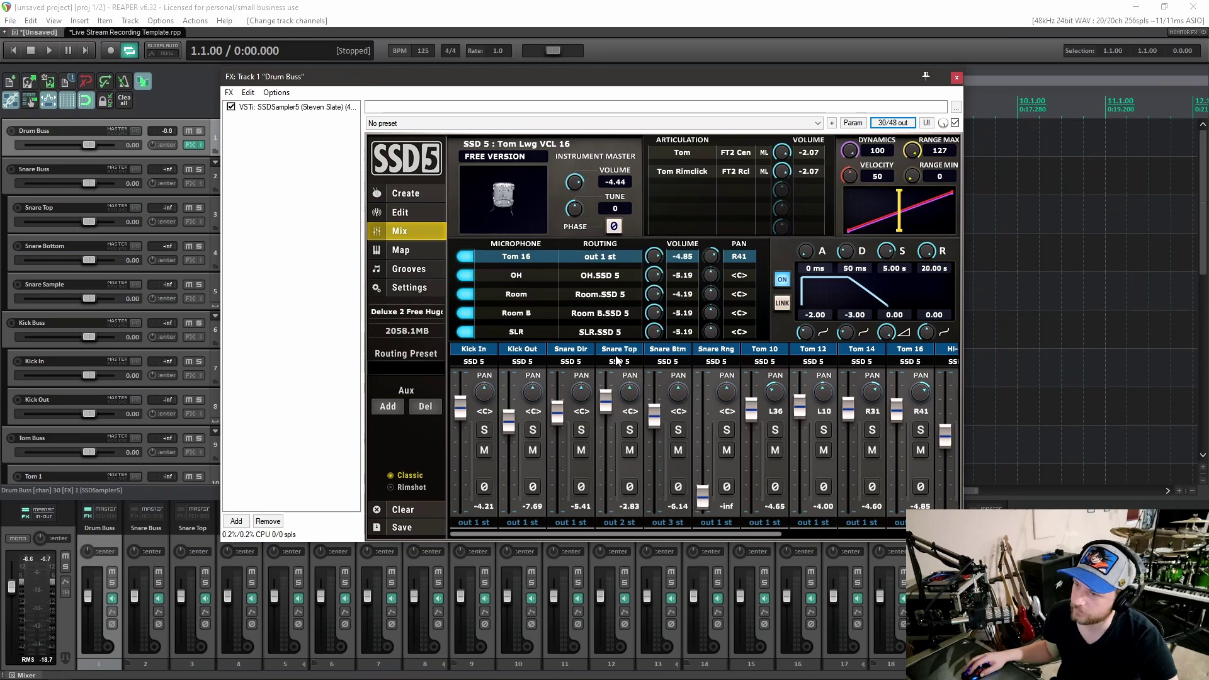
pyautogui.click(576, 524)
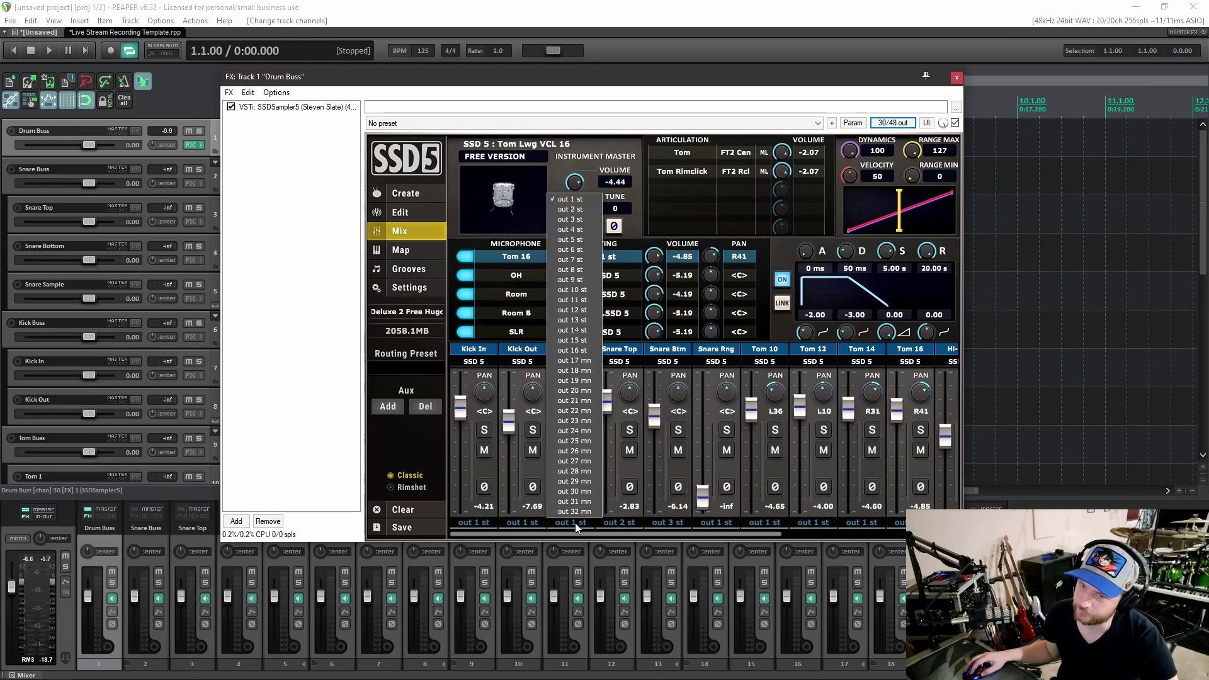
pyautogui.click(585, 229)
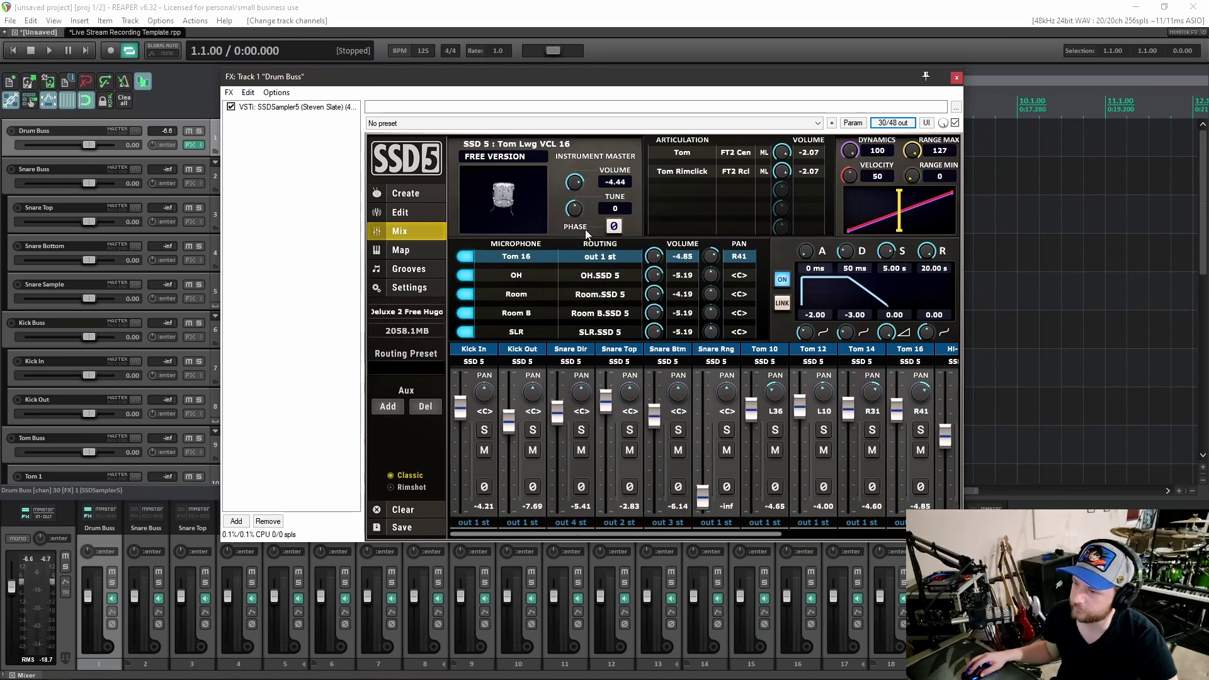
# Step: Route the Kick In channel to out 5 st and the Kick Out channel to out 6 st in SSDSampler5's mixer
pyautogui.click(466, 524)
pyautogui.click(468, 243)
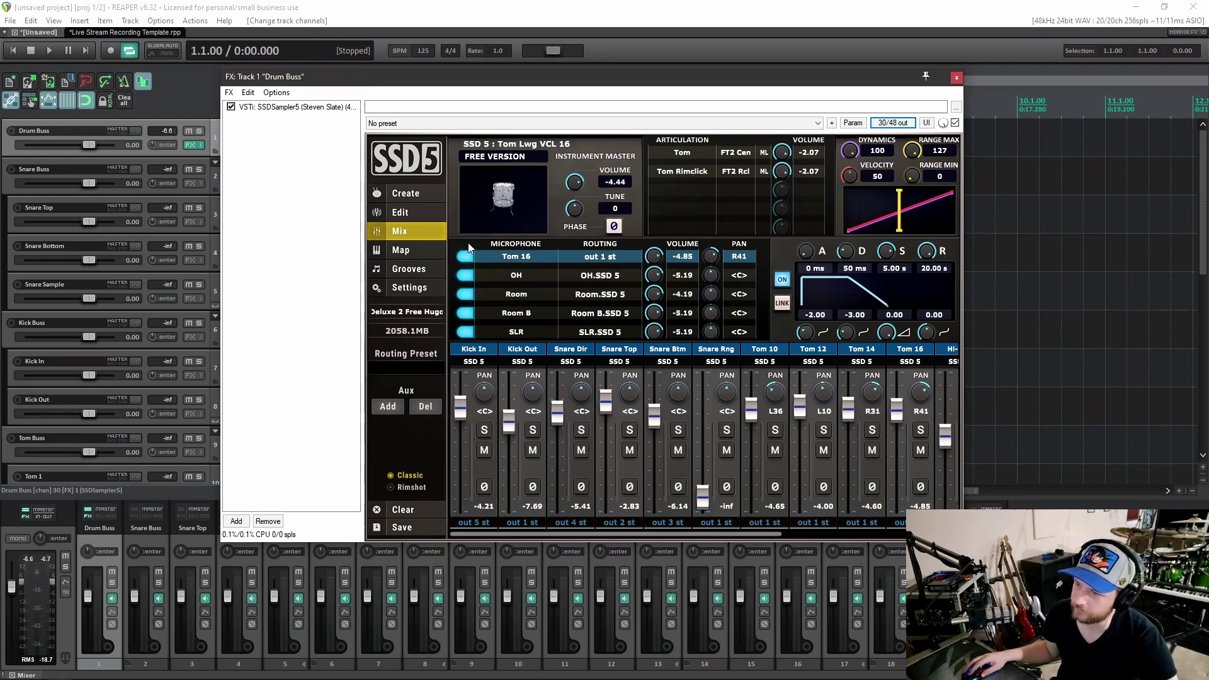
pyautogui.click(523, 522)
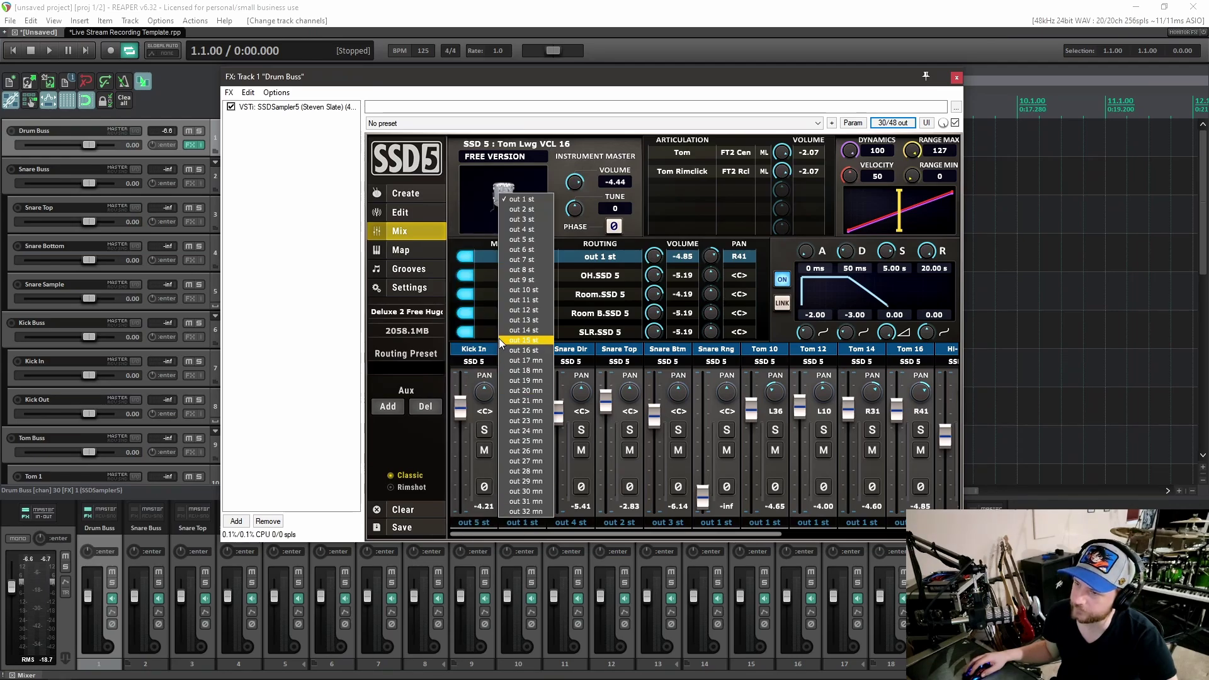
pyautogui.click(516, 250)
# Step: Route the tom channels to their own outputs: Tom 10 to out 7 st, Tom 12 to out 8 st, Tom 14 to out 9 st, Tom 16 to out 10 st
pyautogui.click(765, 521)
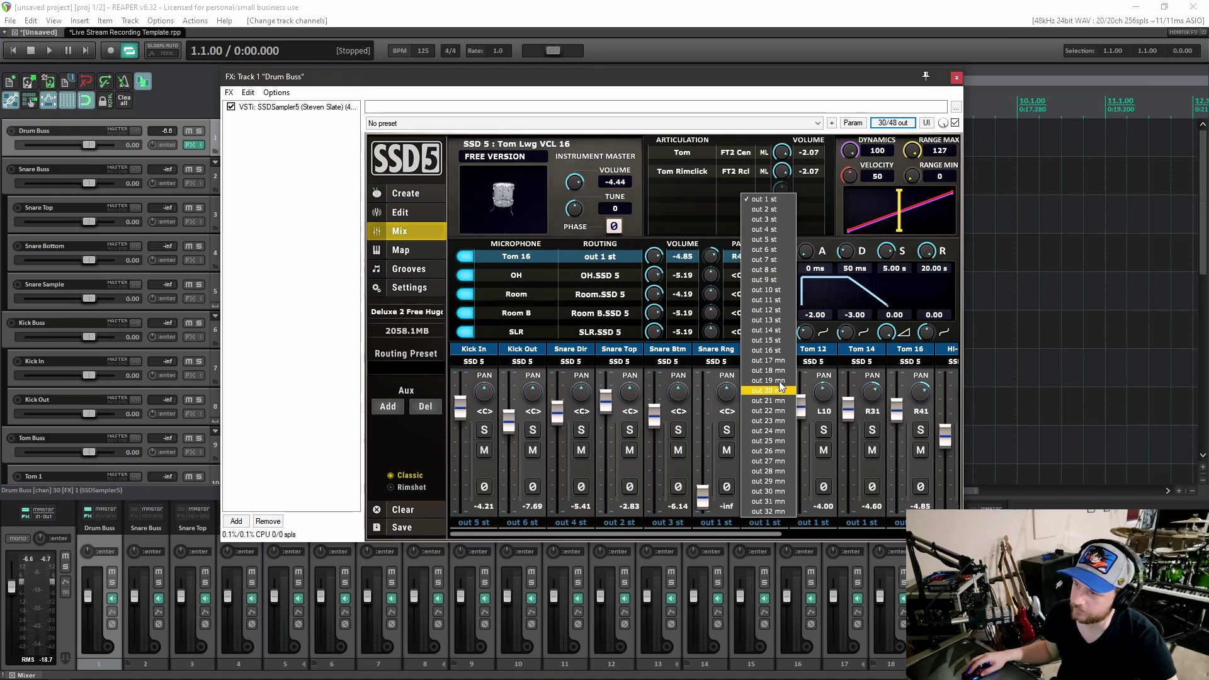
pyautogui.click(776, 262)
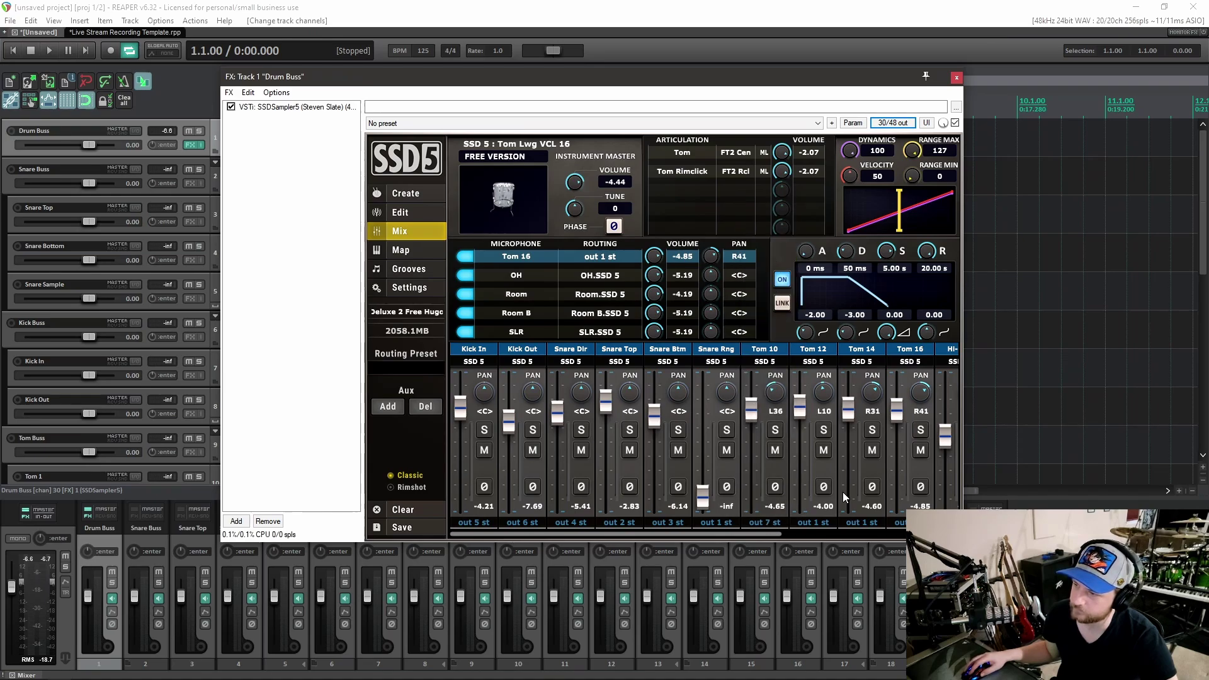
pyautogui.click(826, 521)
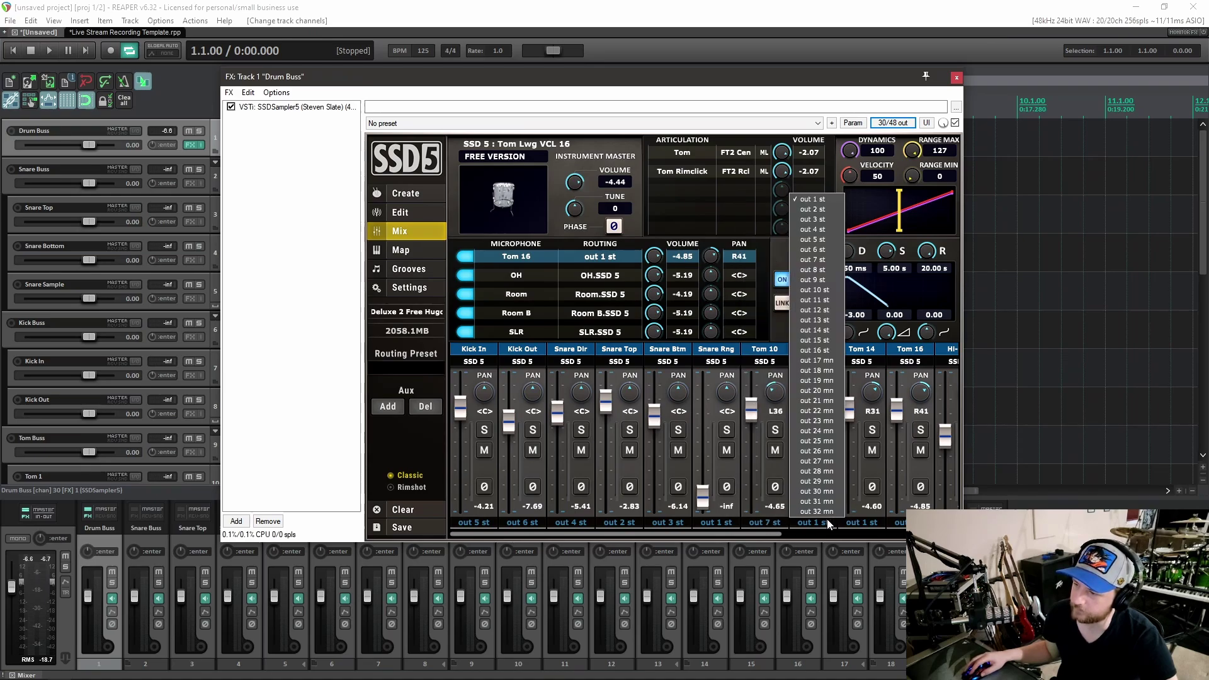
pyautogui.click(817, 271)
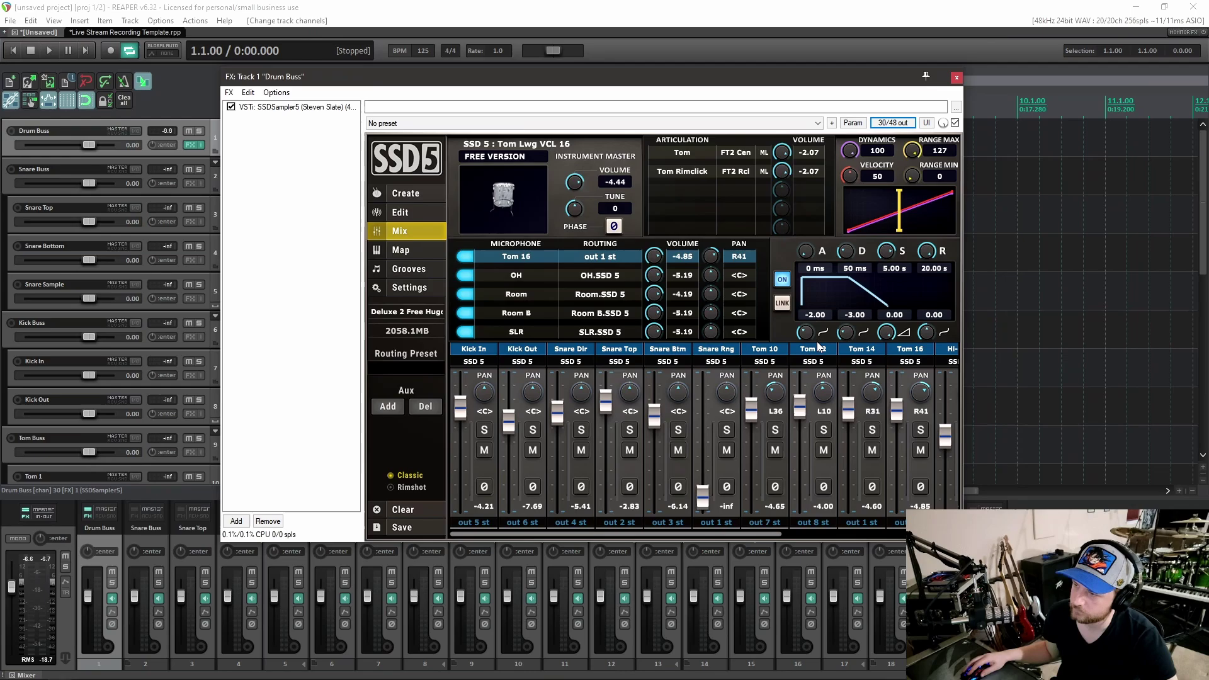
pyautogui.click(863, 520)
pyautogui.click(863, 279)
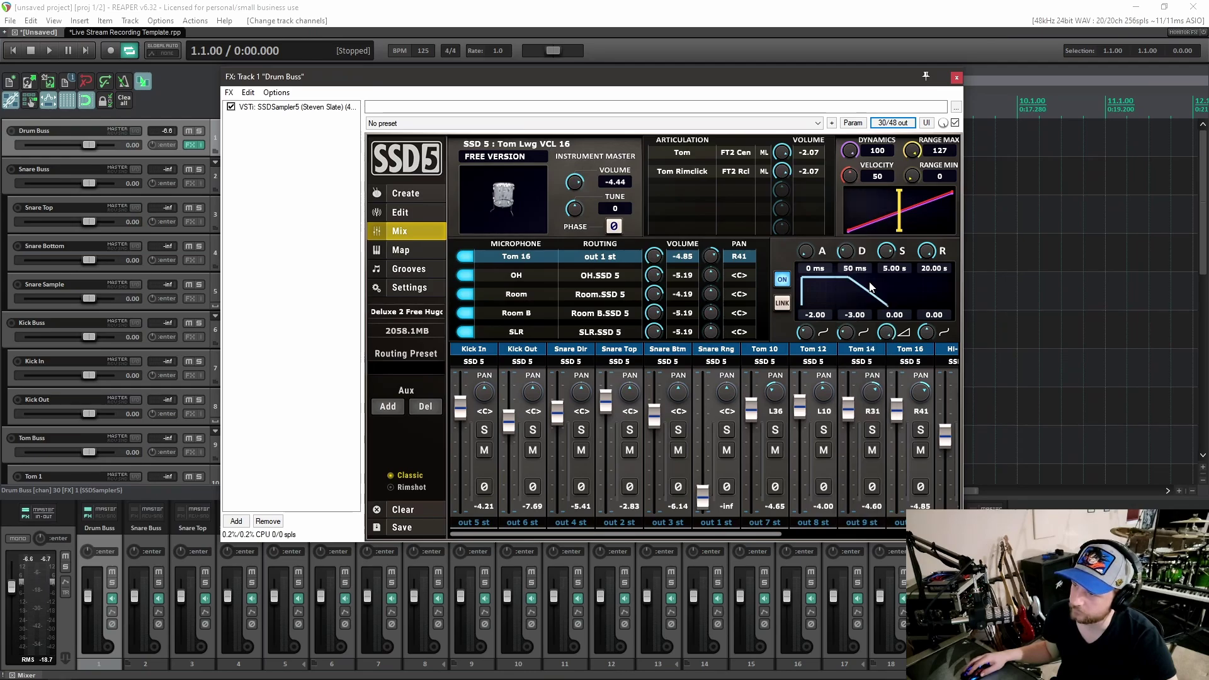
pyautogui.click(910, 522)
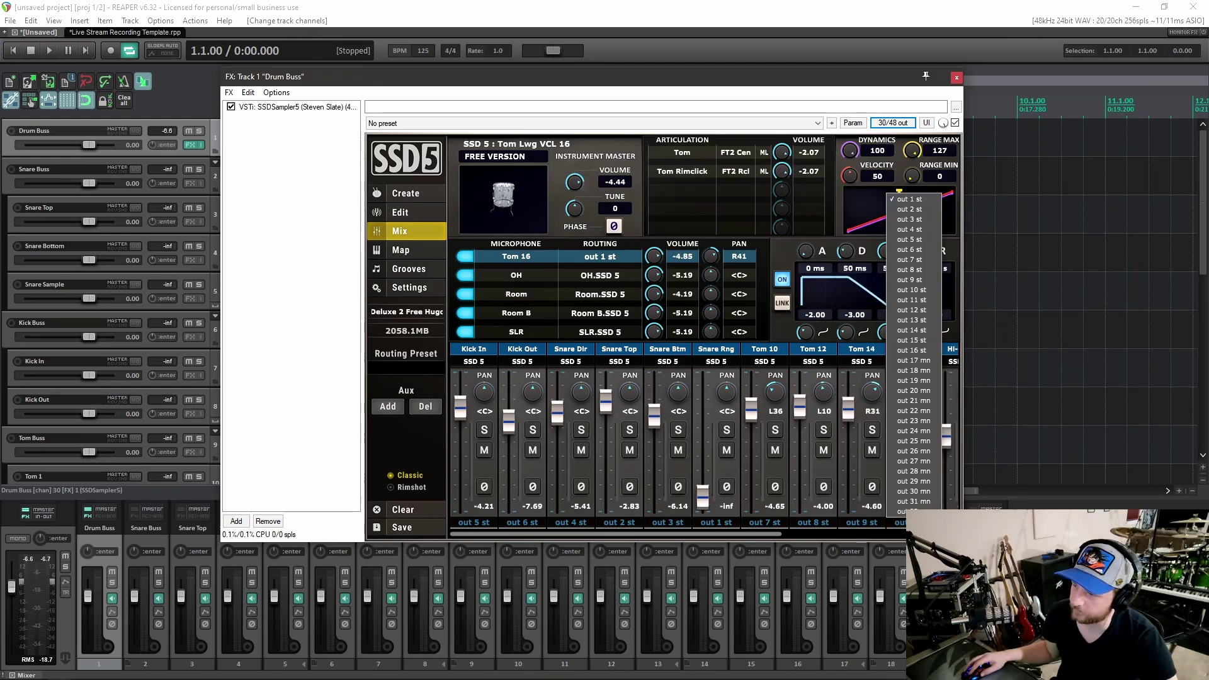
pyautogui.click(899, 289)
# Step: Route the cymbal channels in SSDSampler5: OH to out 11 st, Hi-Hat to out 12 st, and Ride to out 13 st
pyautogui.moveTo(708, 531); pyautogui.dragTo(882, 537)
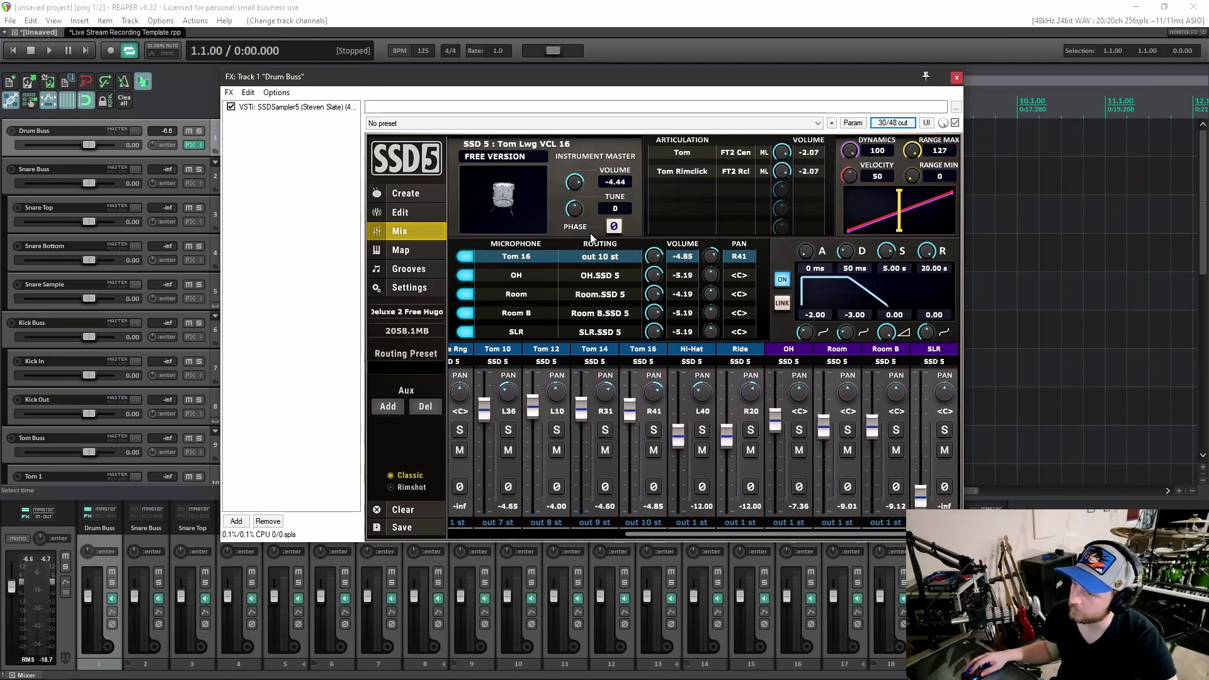
pyautogui.click(785, 520)
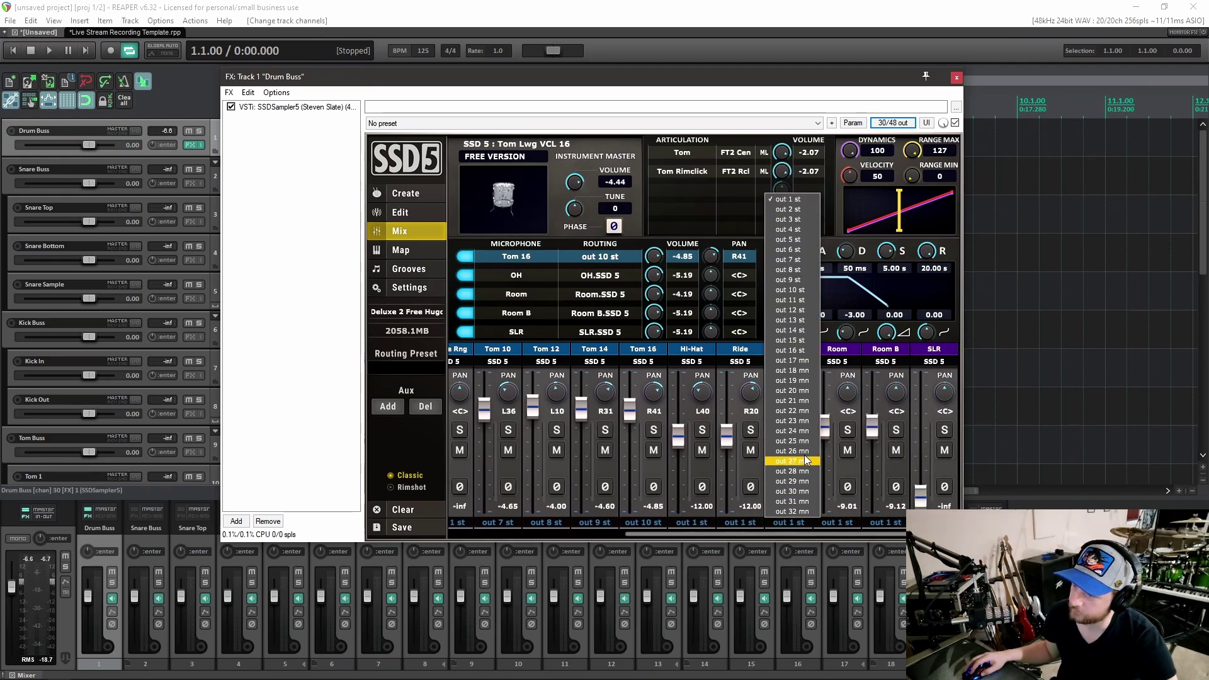
pyautogui.click(791, 300)
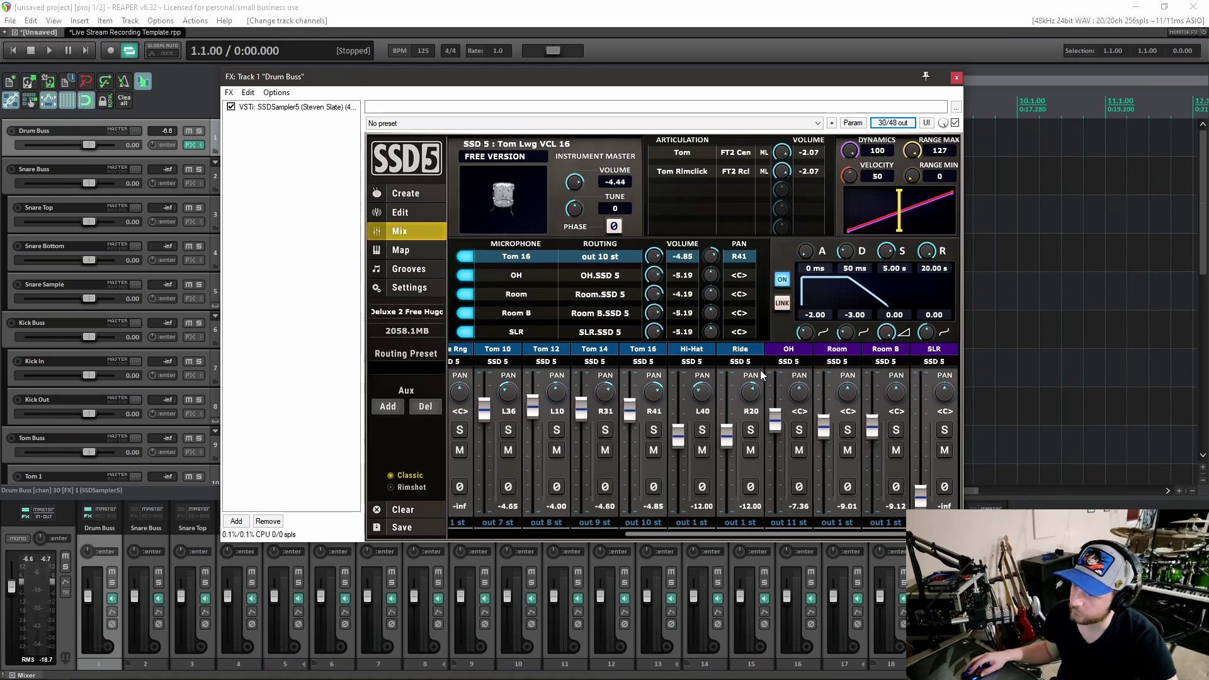
pyautogui.click(694, 523)
pyautogui.click(696, 314)
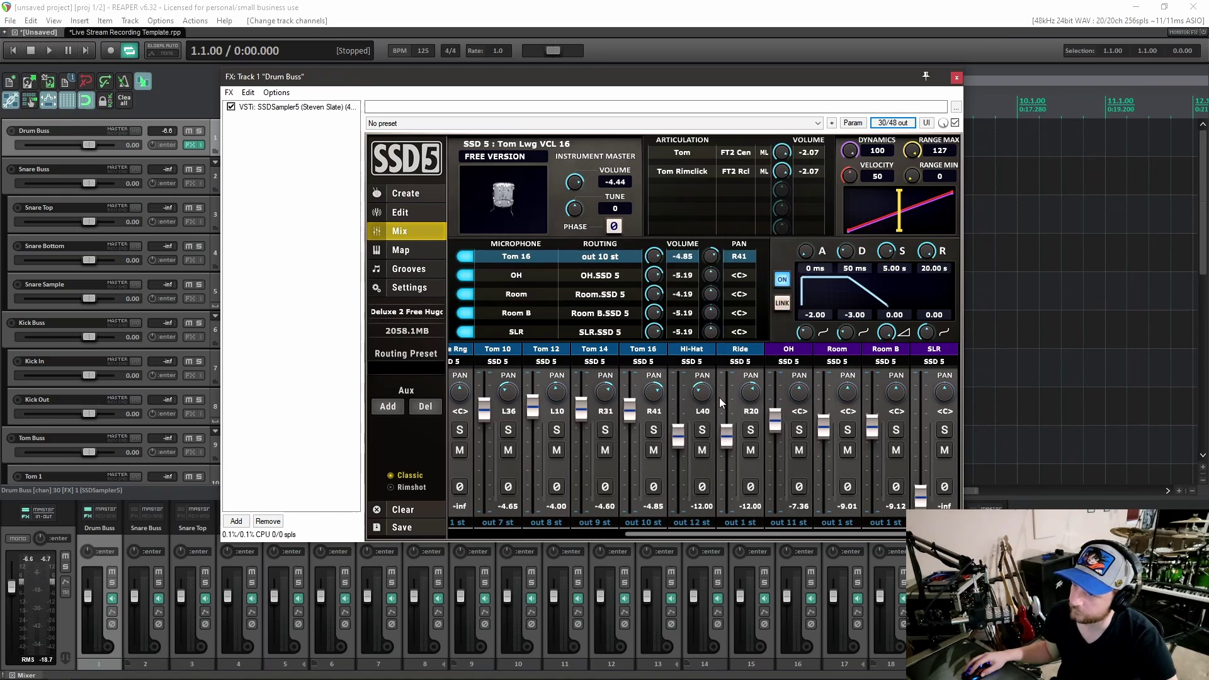
pyautogui.click(746, 521)
pyautogui.click(752, 321)
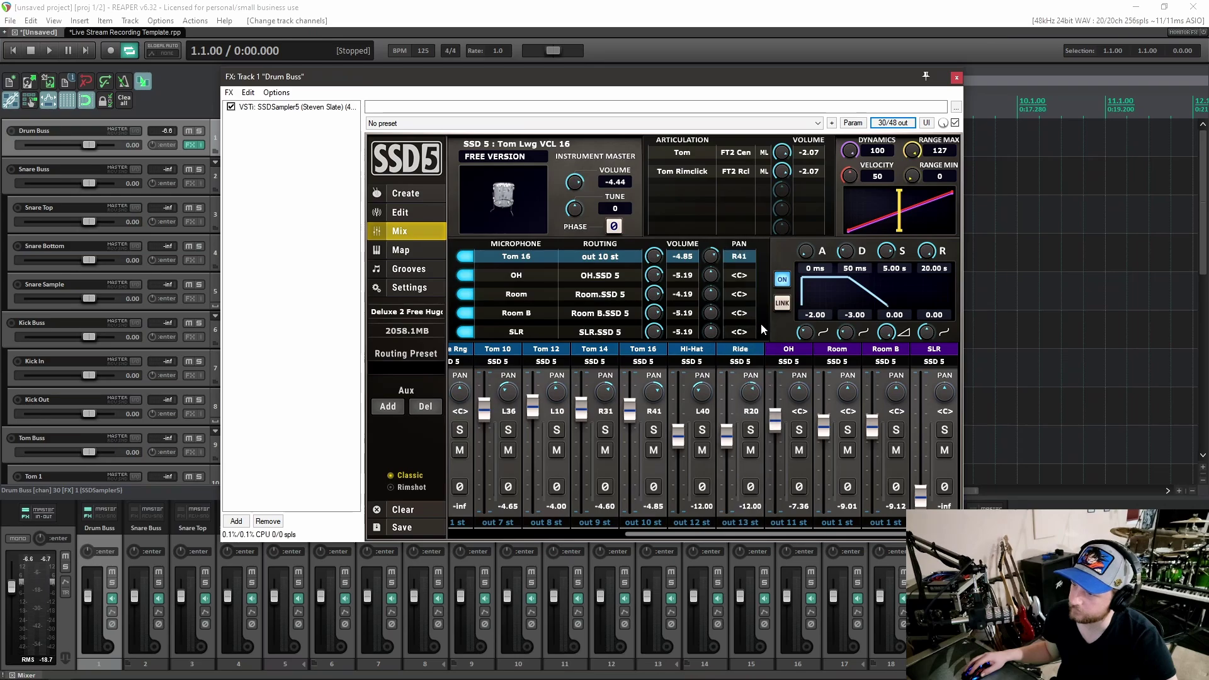
# Step: Route the Room channel to out 14 st and the Room B channel to out 15 st
pyautogui.click(829, 522)
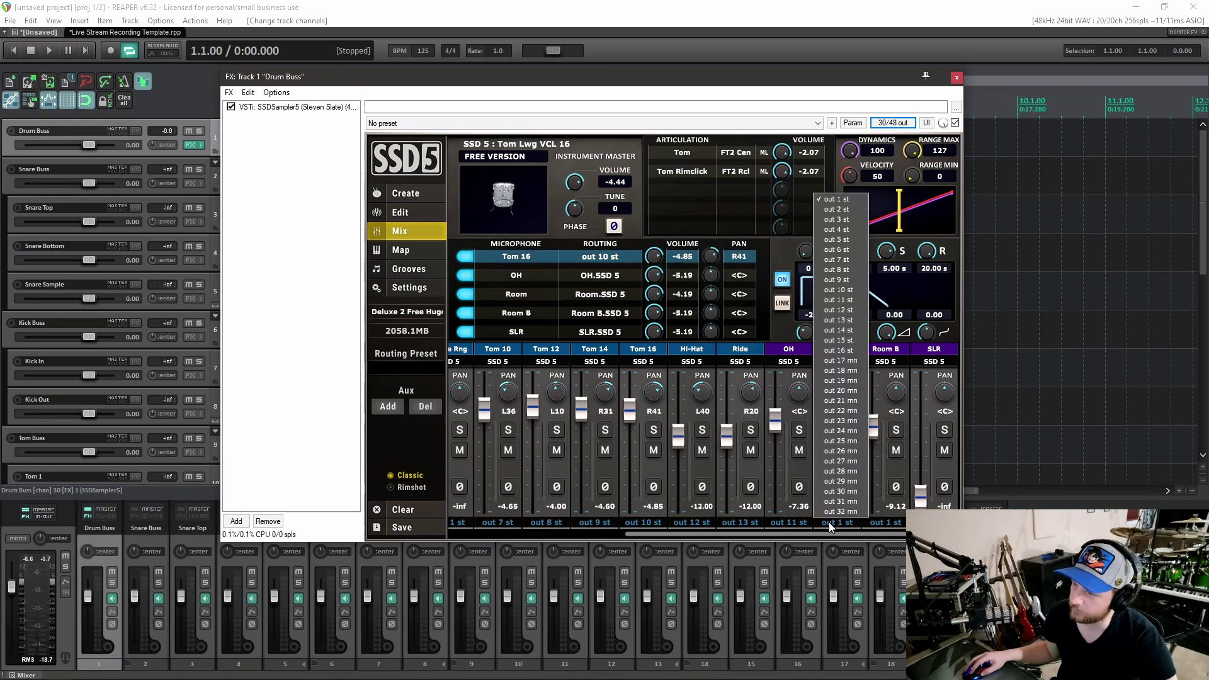
pyautogui.click(836, 331)
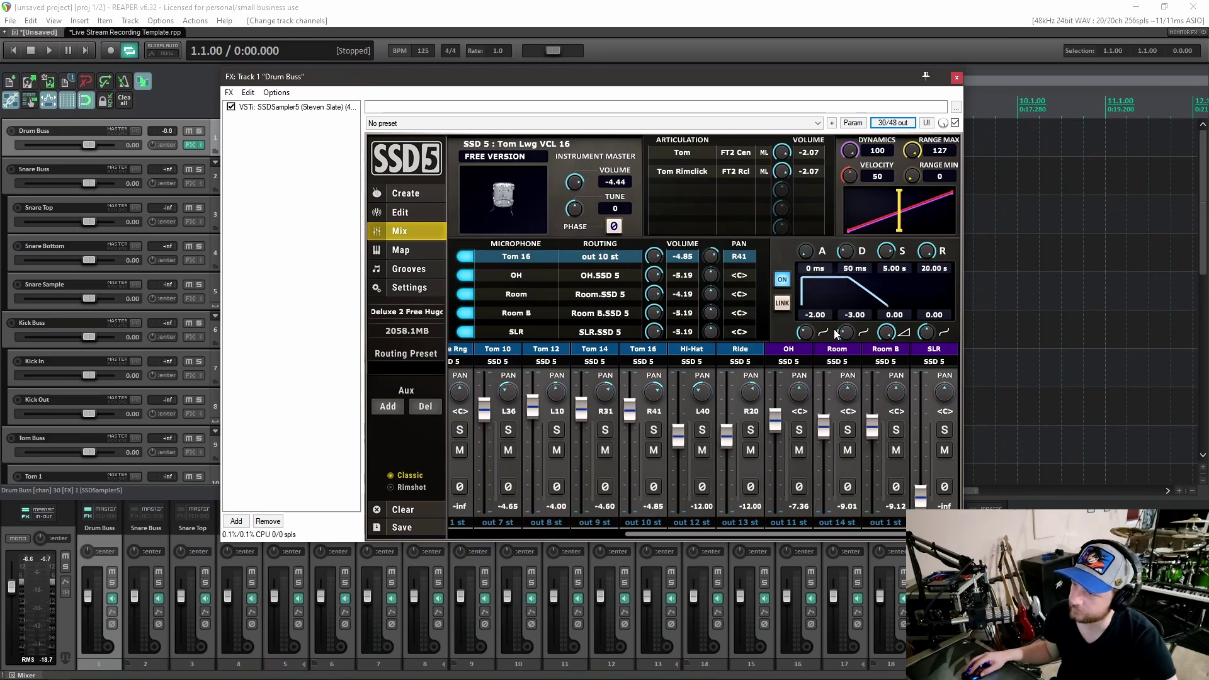
pyautogui.click(880, 522)
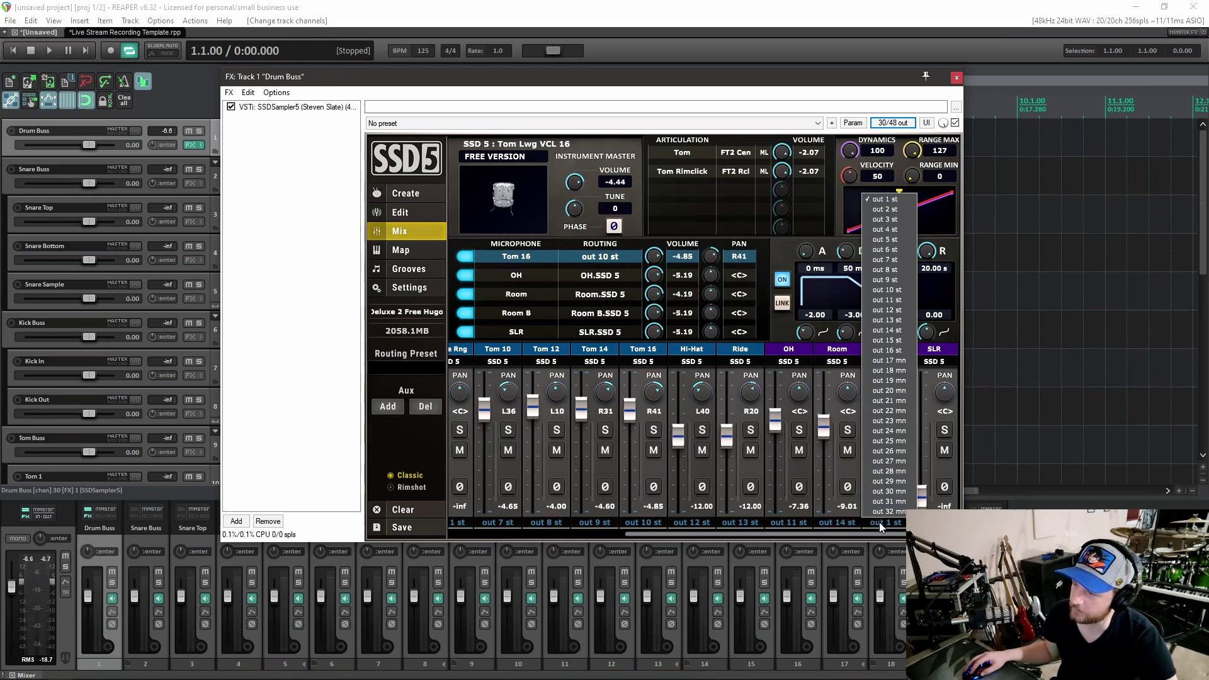
pyautogui.click(885, 340)
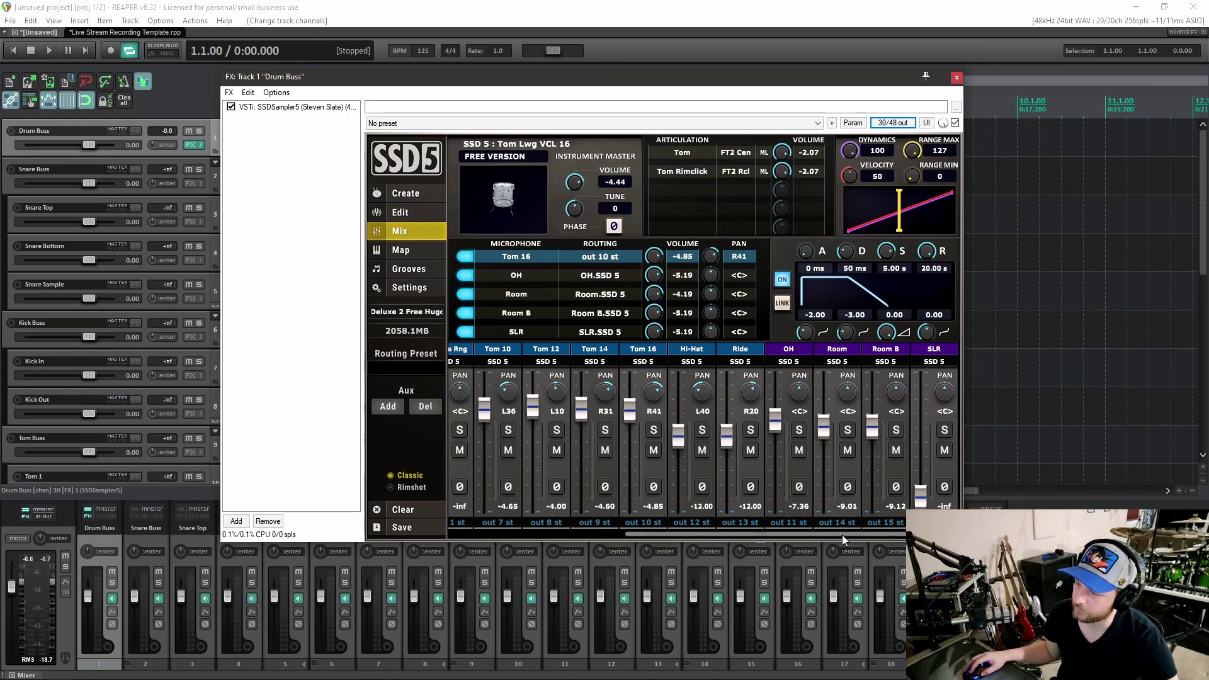
# Step: Audition drums in SSDSampler5's kit view and close the Drum Buss FX window
pyautogui.moveTo(841, 535); pyautogui.dragTo(650, 524)
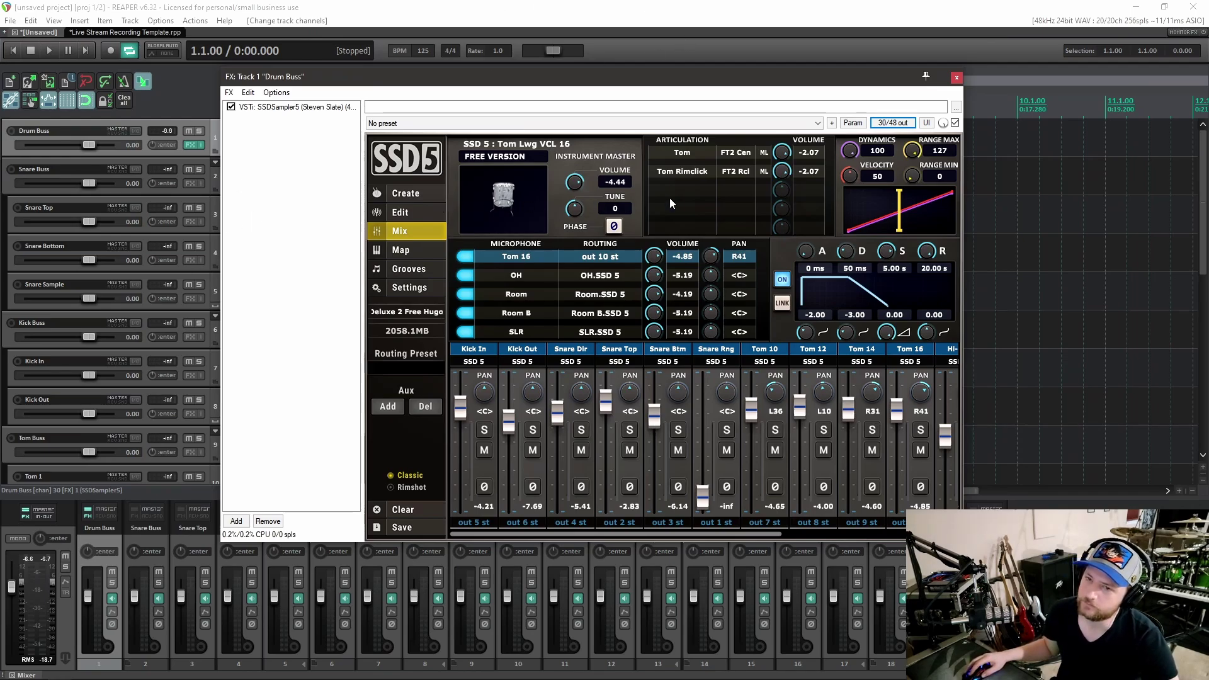
pyautogui.click(406, 193)
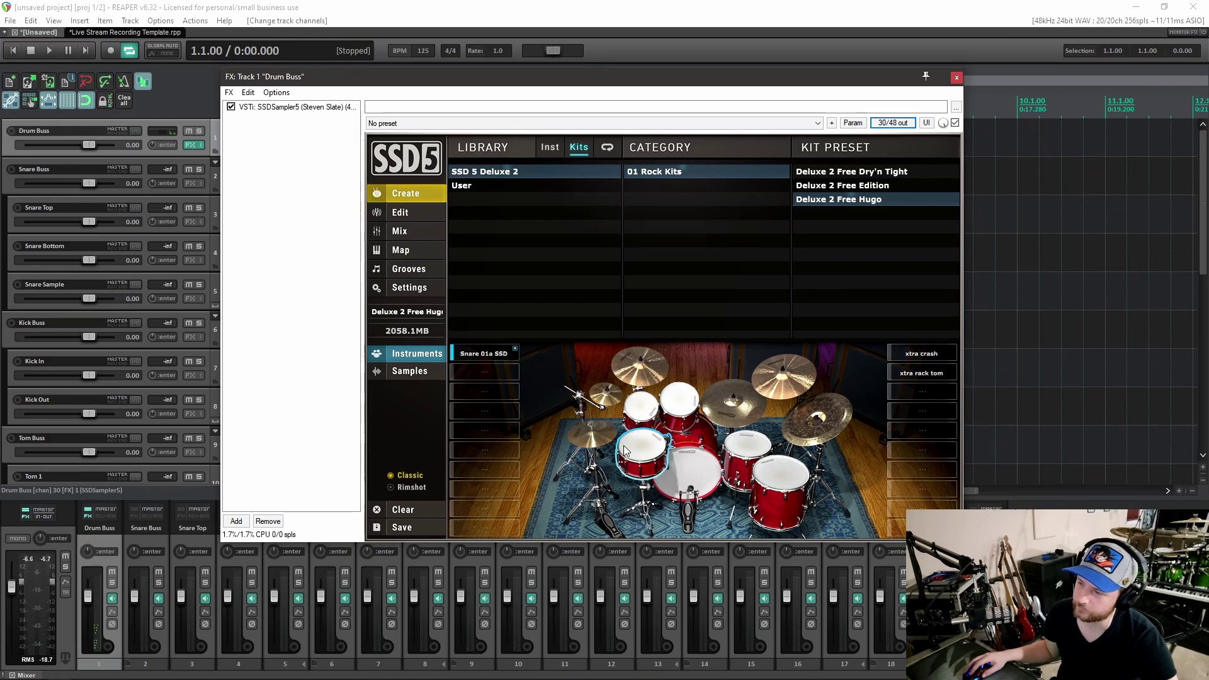
pyautogui.click(744, 466)
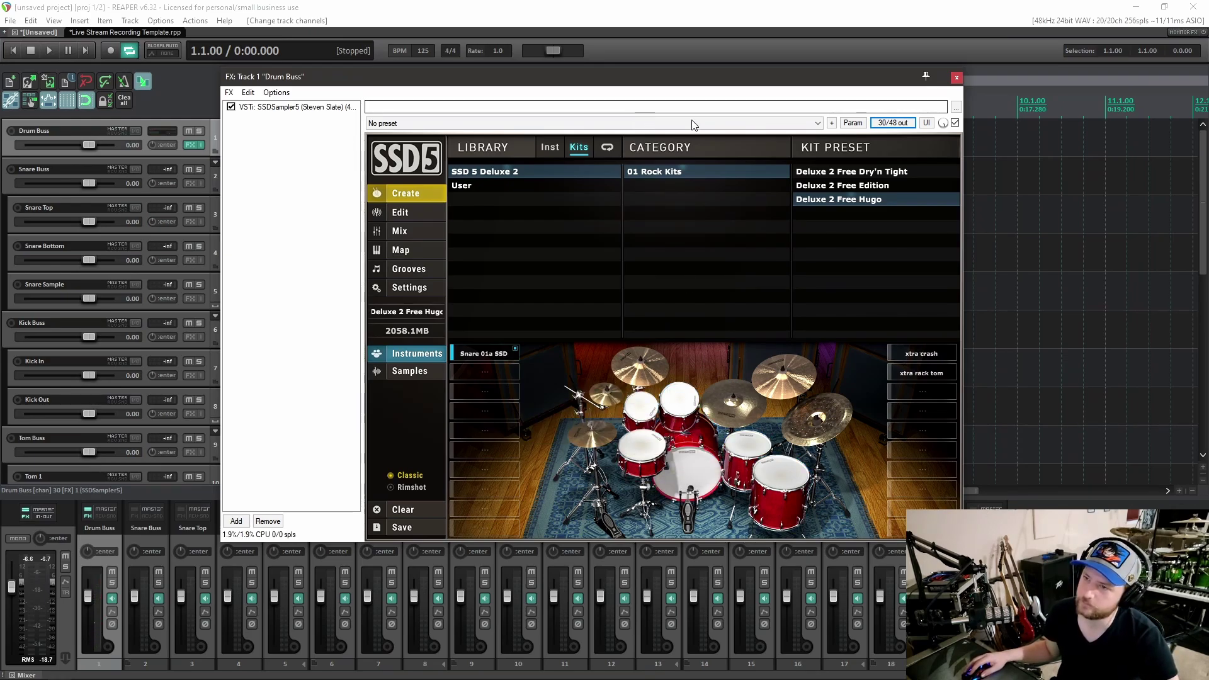
pyautogui.click(956, 79)
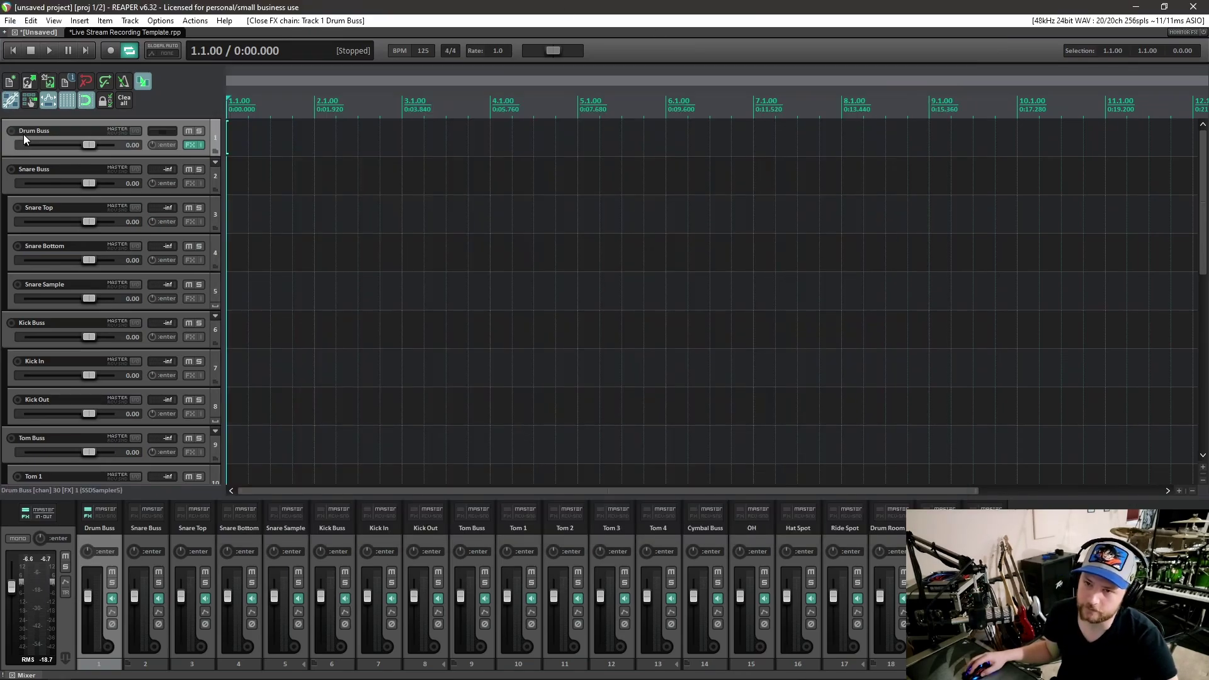
# Step: Open the Drum Buss track's routing and add sends to the Snare Top, Snare Bottom and Snare Sample tracks
pyautogui.click(134, 130)
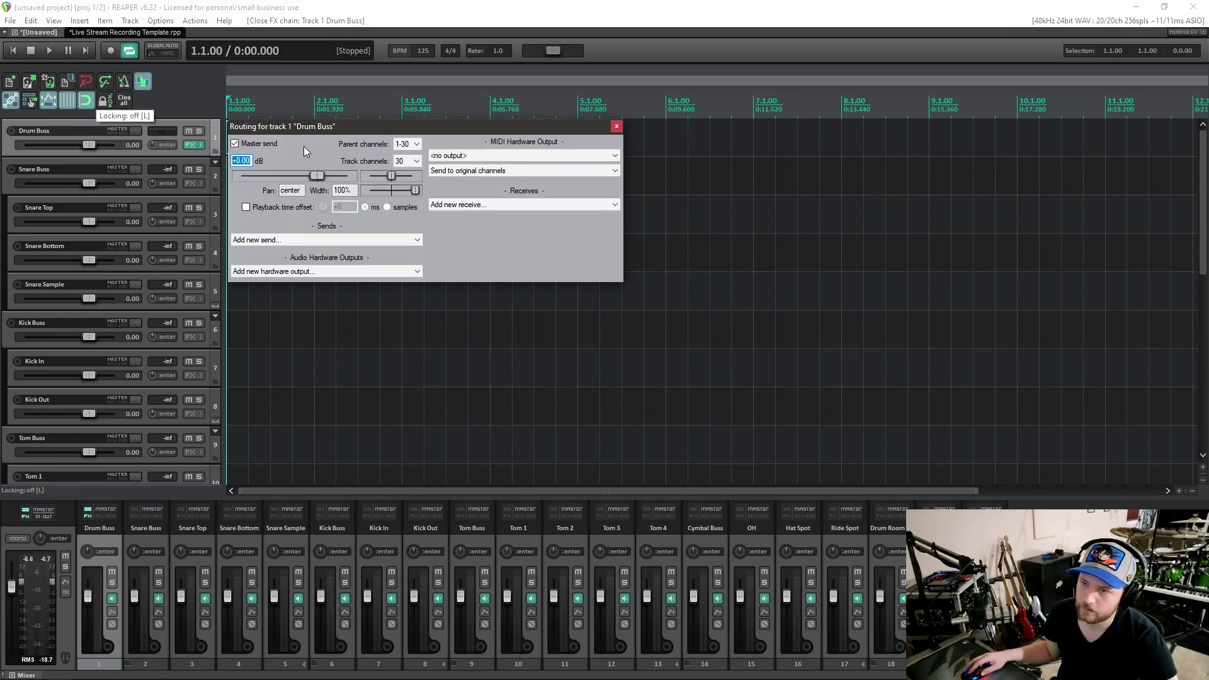
pyautogui.click(297, 240)
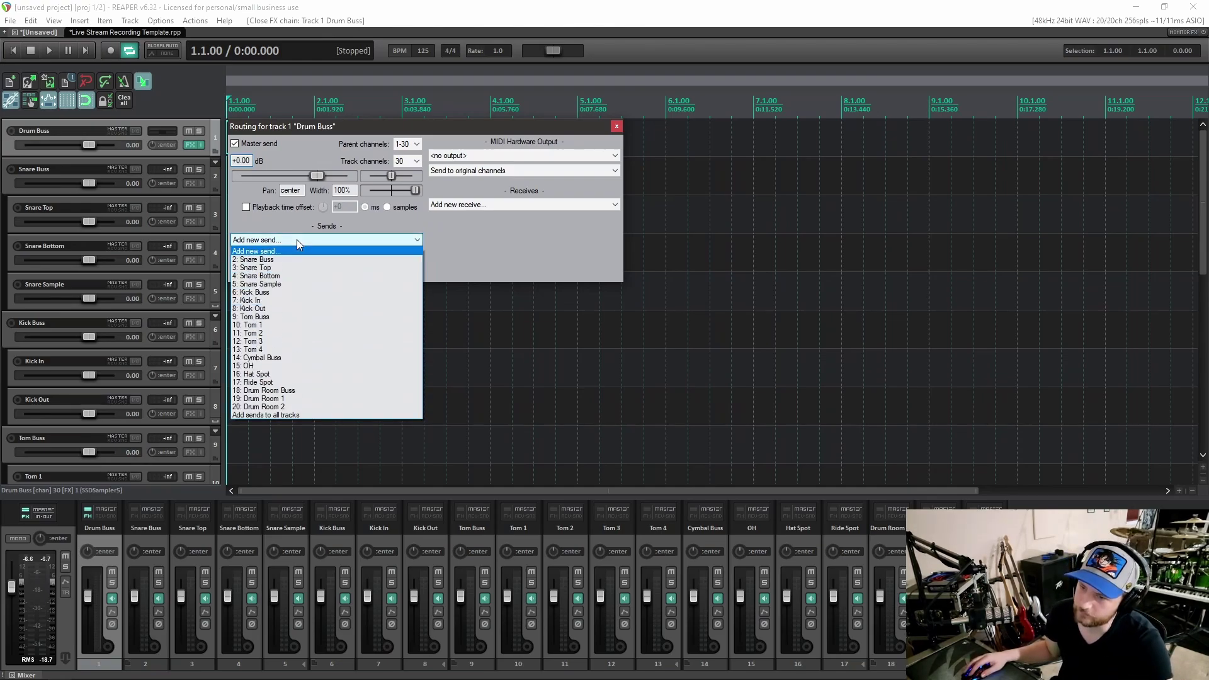
pyautogui.click(254, 268)
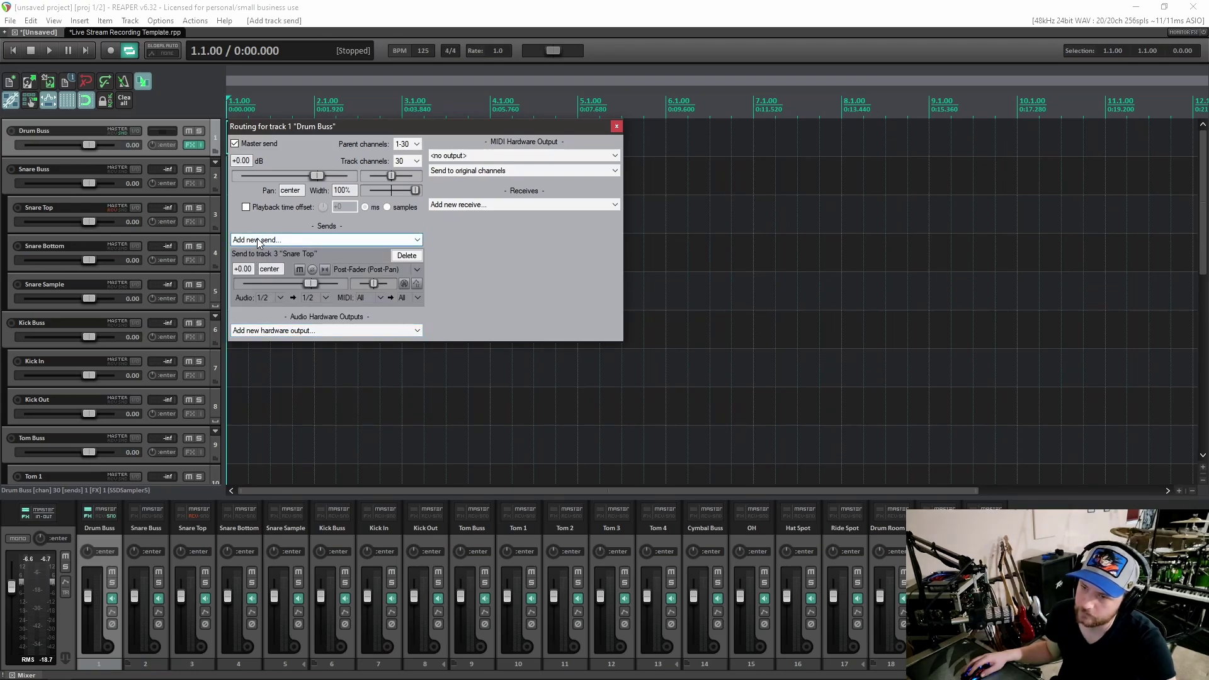
pyautogui.click(261, 240)
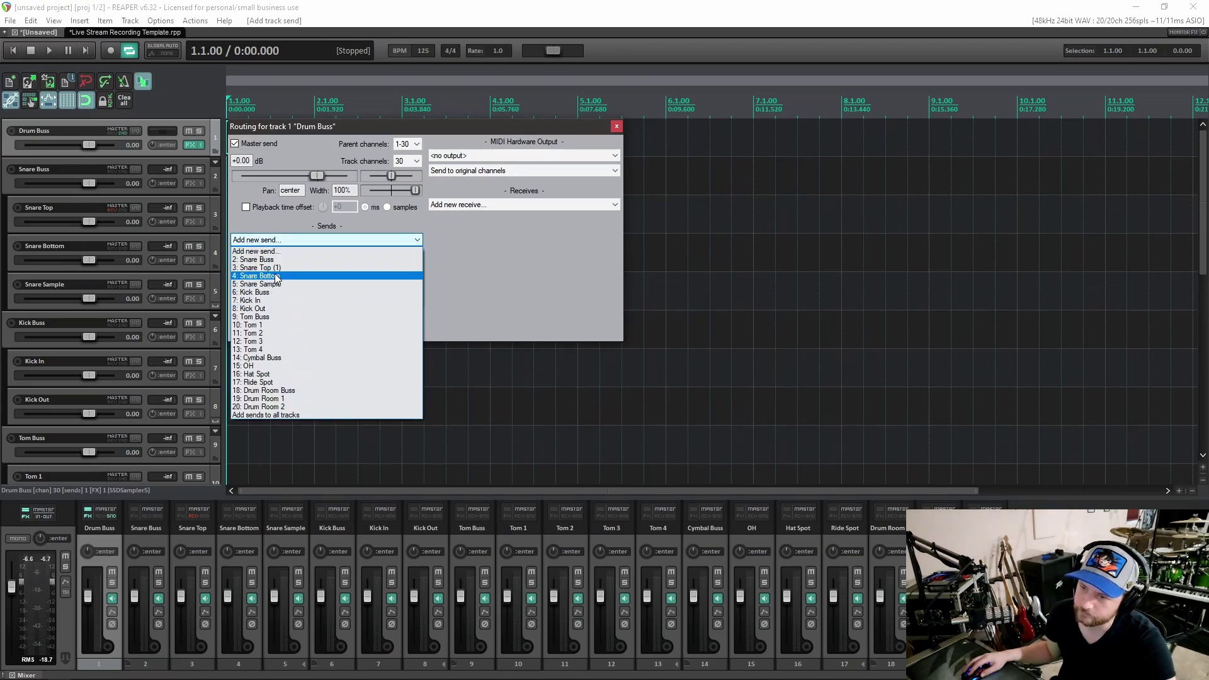
pyautogui.click(276, 276)
pyautogui.click(275, 240)
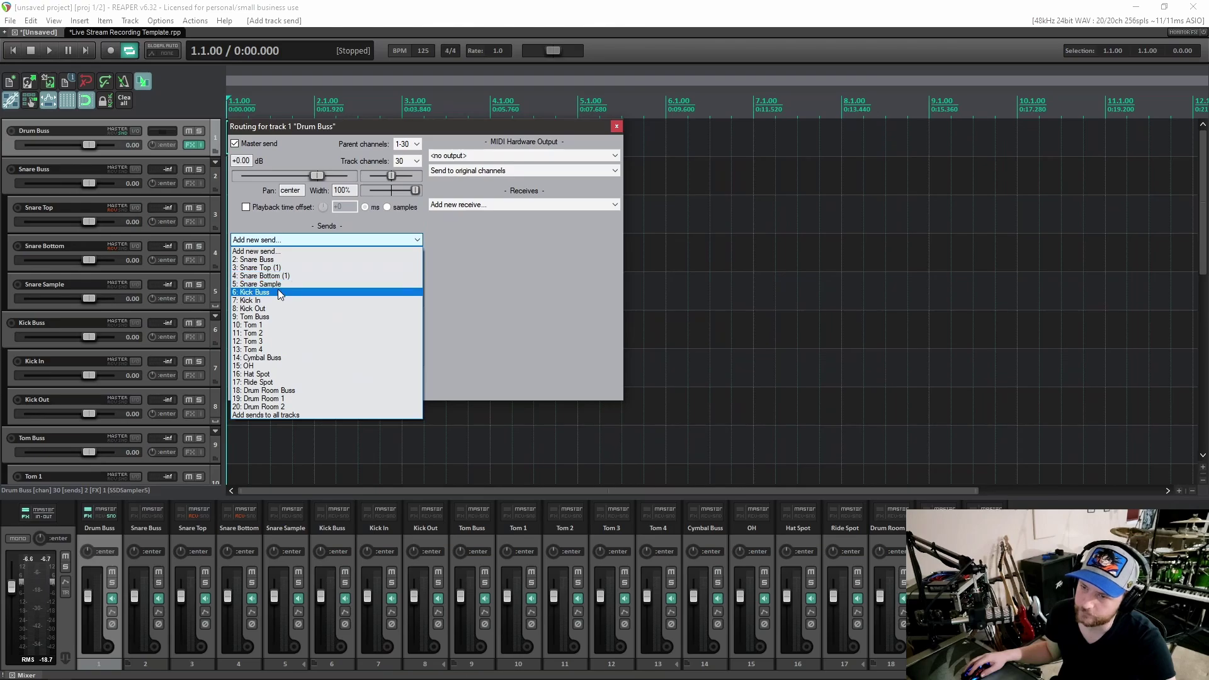
pyautogui.click(278, 284)
# Step: Add sends from the Drum Buss to the Kick In, Kick Out and Tom 1 tracks
pyautogui.click(277, 242)
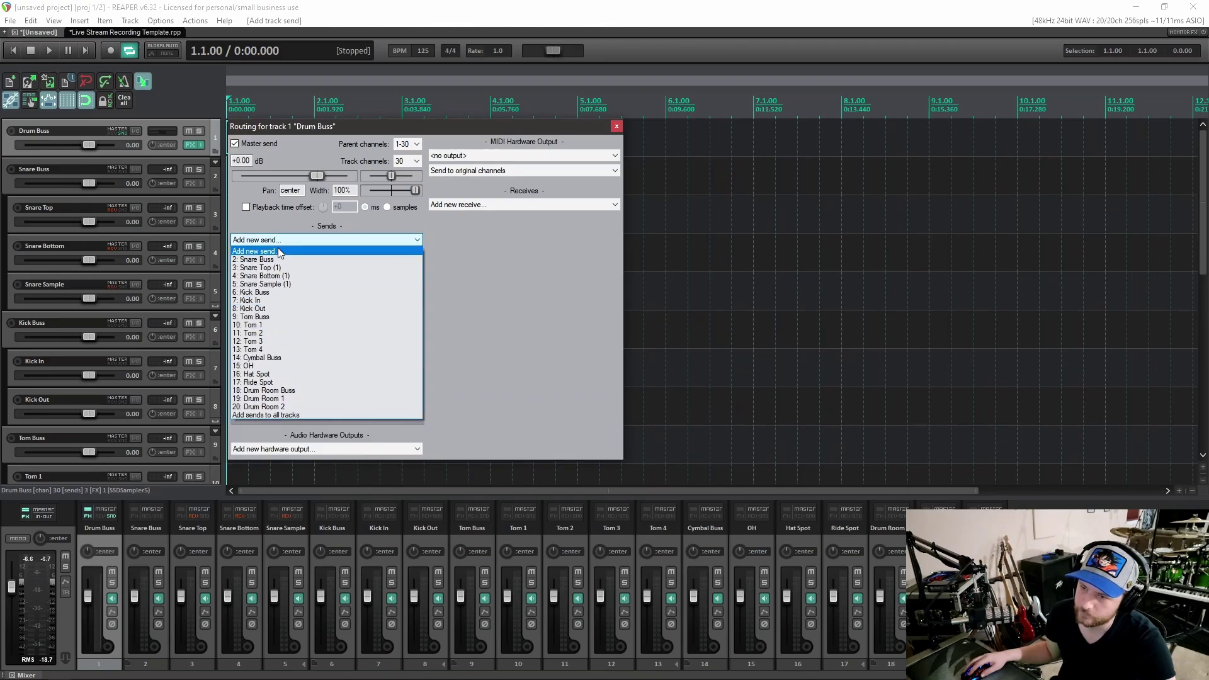
pyautogui.click(273, 300)
pyautogui.click(271, 241)
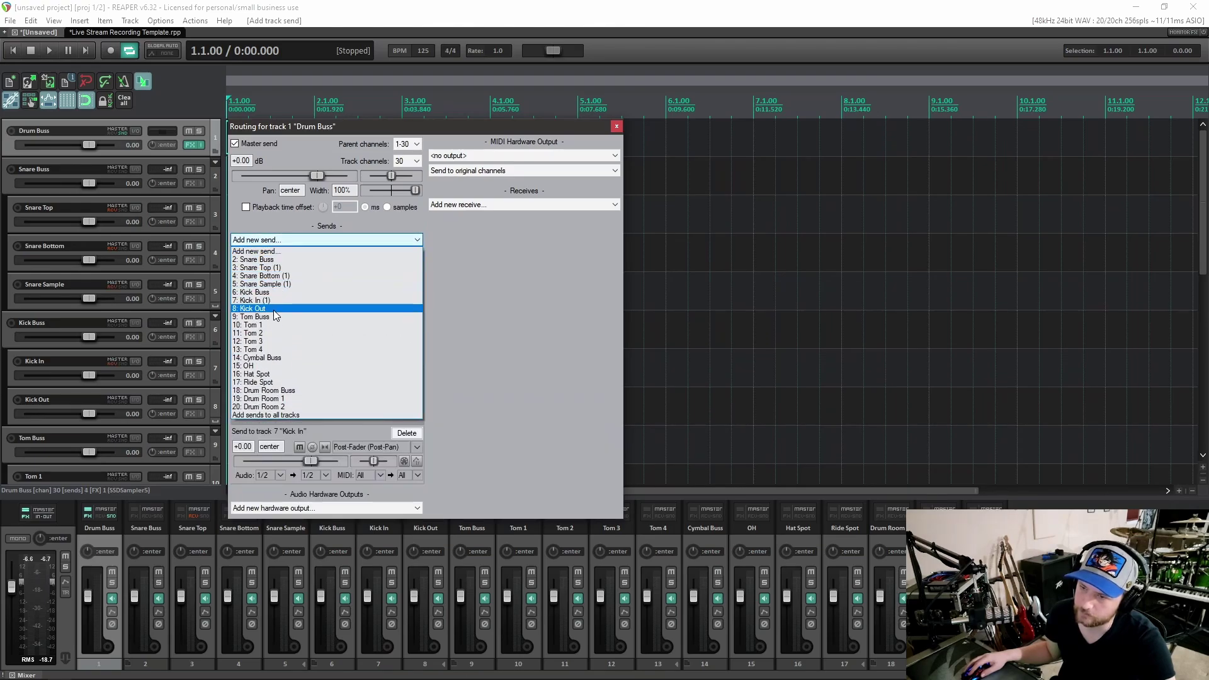
pyautogui.click(273, 308)
pyautogui.click(273, 240)
pyautogui.click(269, 325)
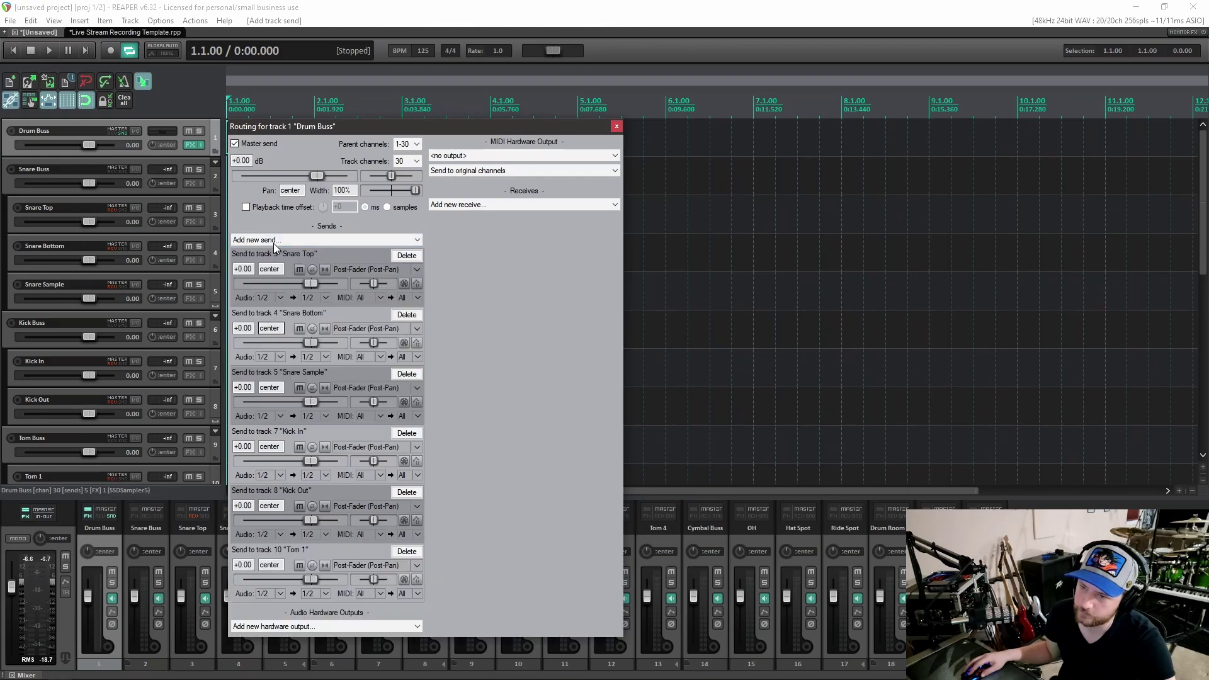
# Step: Add sends from the Drum Buss to the Tom 2, Tom 3 and Tom 4 tracks
pyautogui.click(273, 241)
pyautogui.click(275, 333)
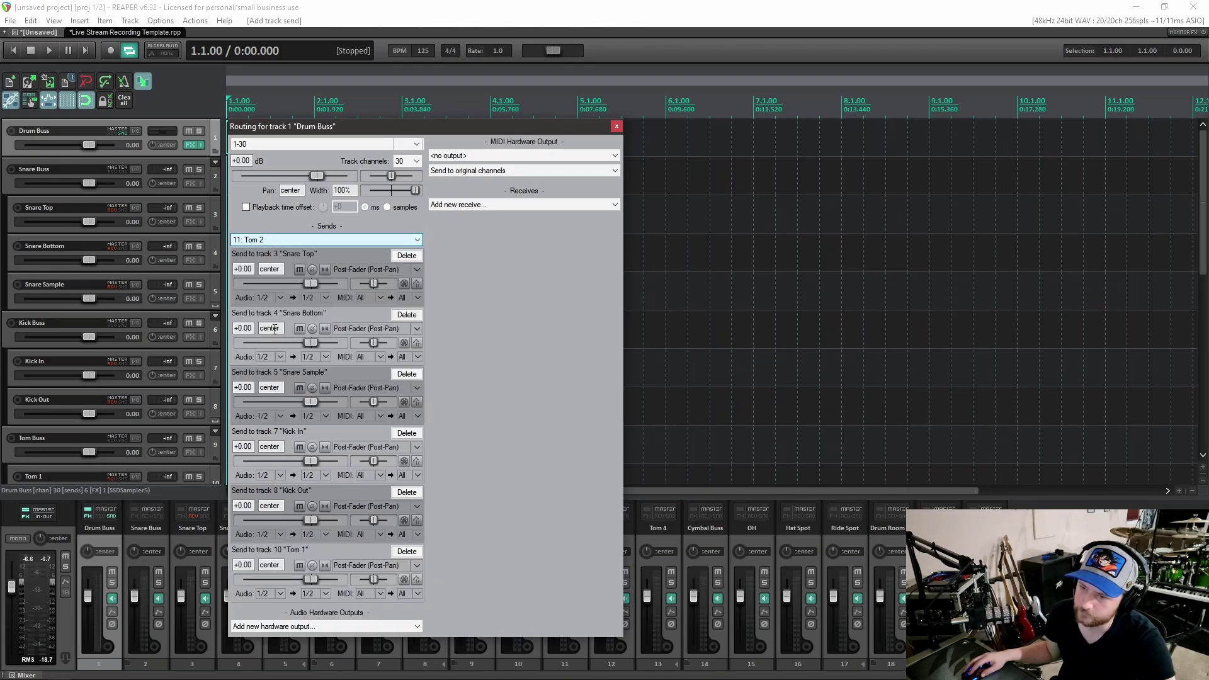
pyautogui.click(274, 240)
pyautogui.click(269, 340)
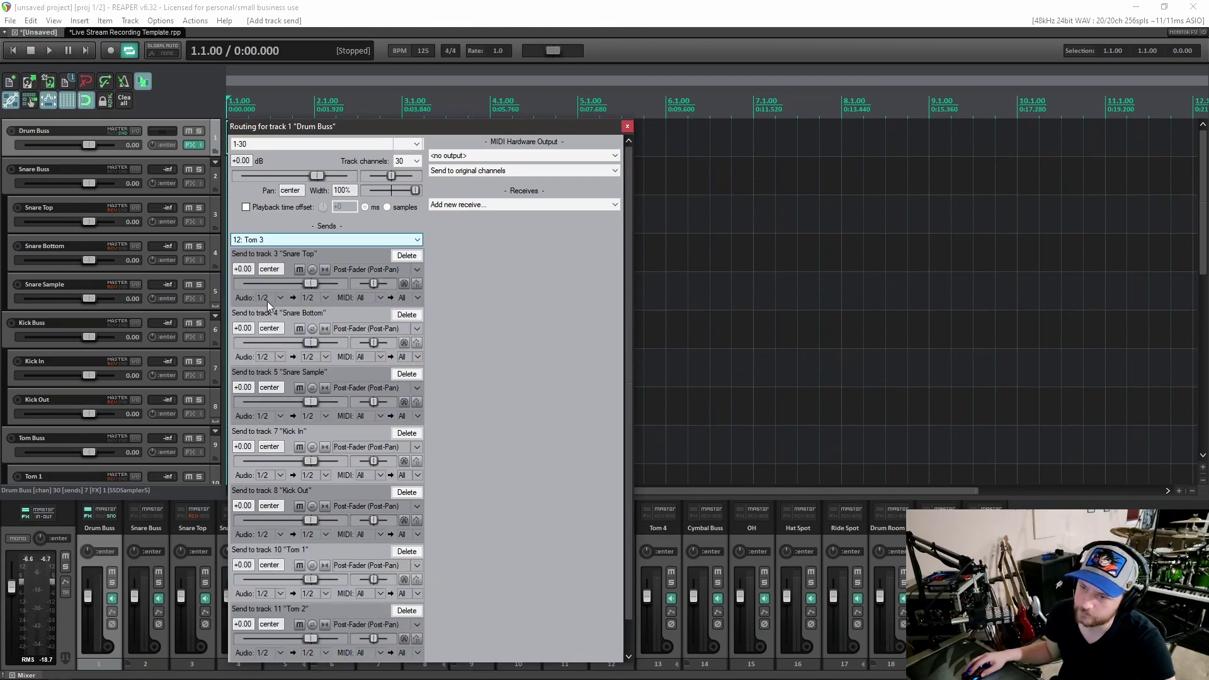
pyautogui.click(274, 240)
pyautogui.click(266, 351)
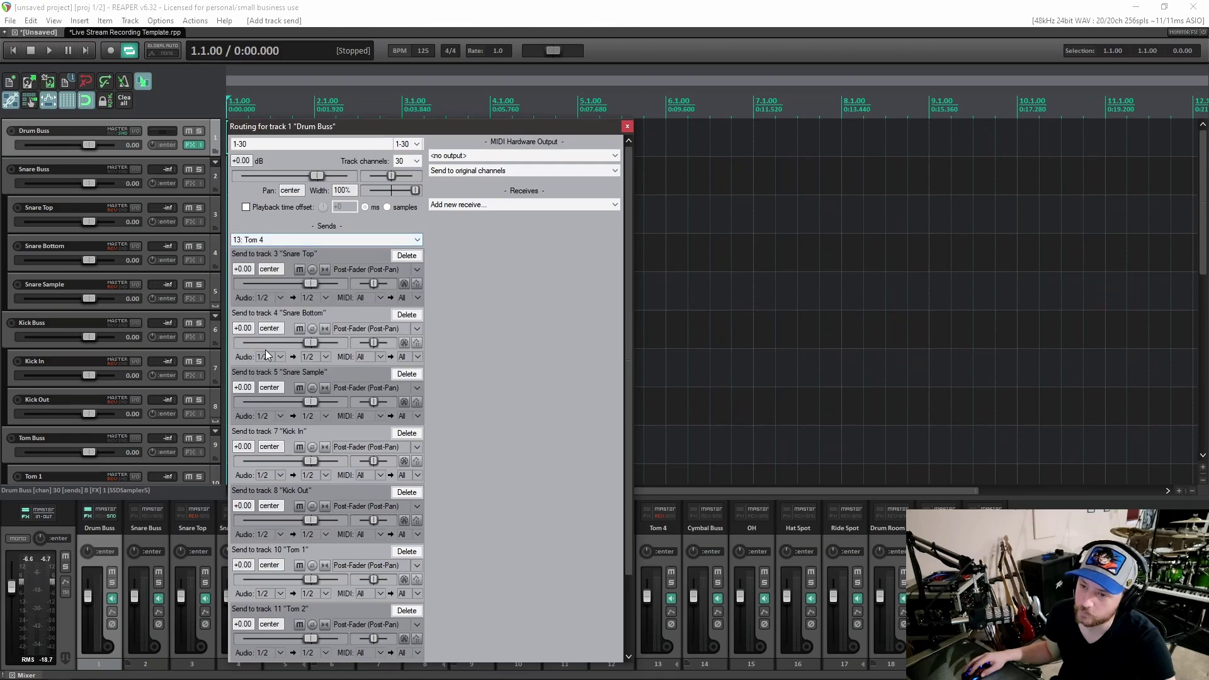
# Step: Add sends from the Drum Buss to the OH, Hat Spot and Ride Spot tracks
pyautogui.click(274, 240)
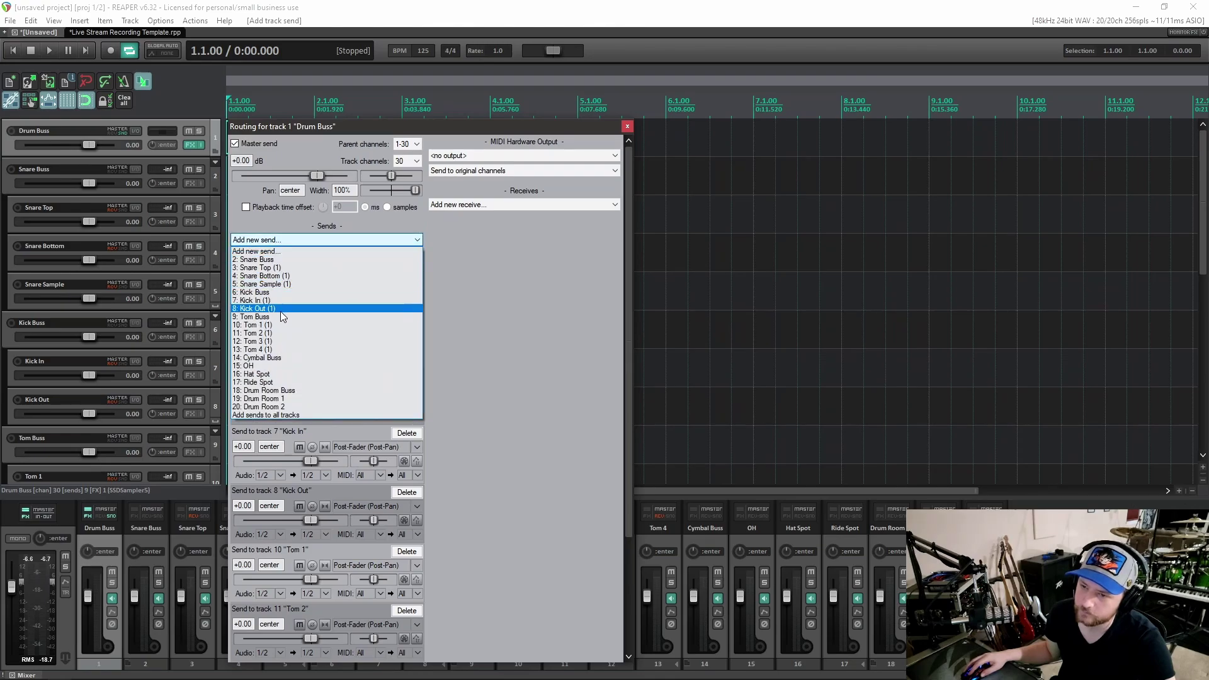
pyautogui.click(277, 366)
pyautogui.click(275, 244)
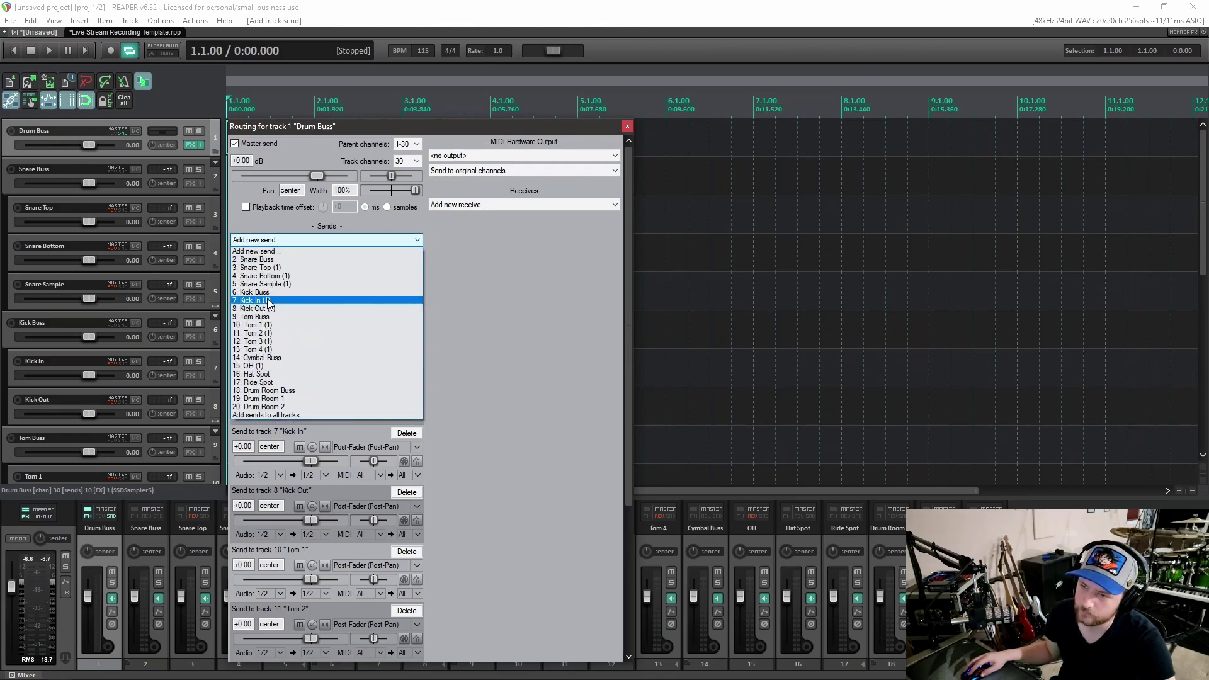
pyautogui.click(257, 374)
pyautogui.click(261, 241)
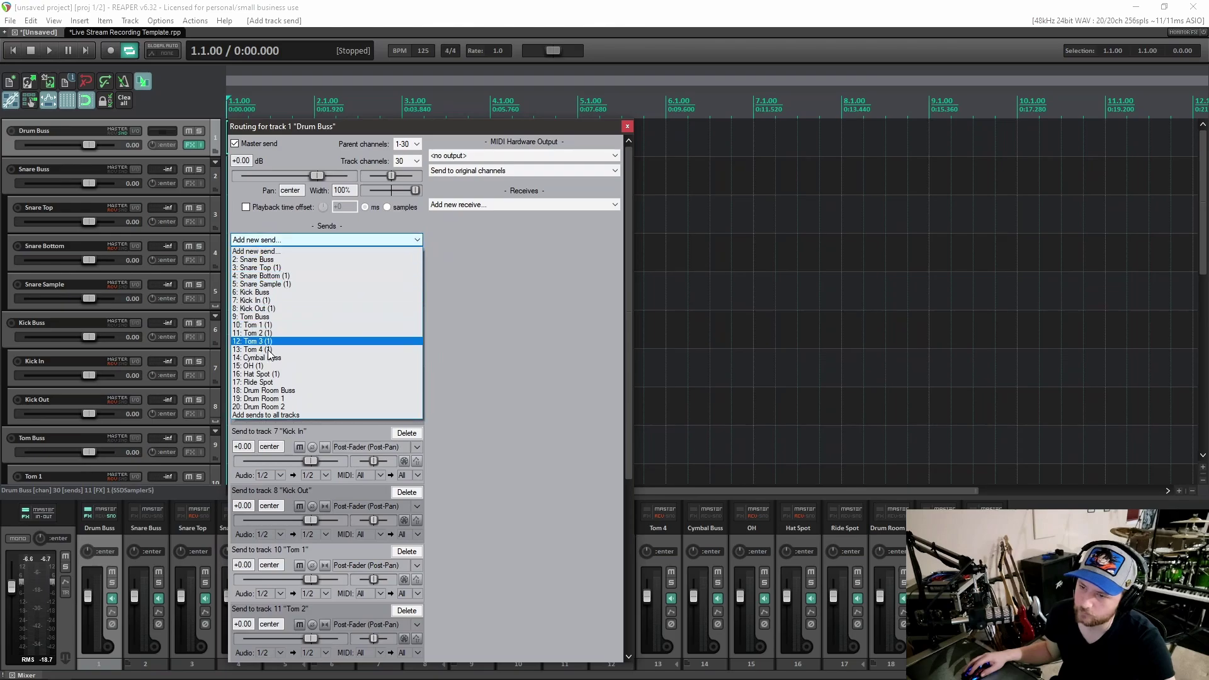
pyautogui.click(271, 382)
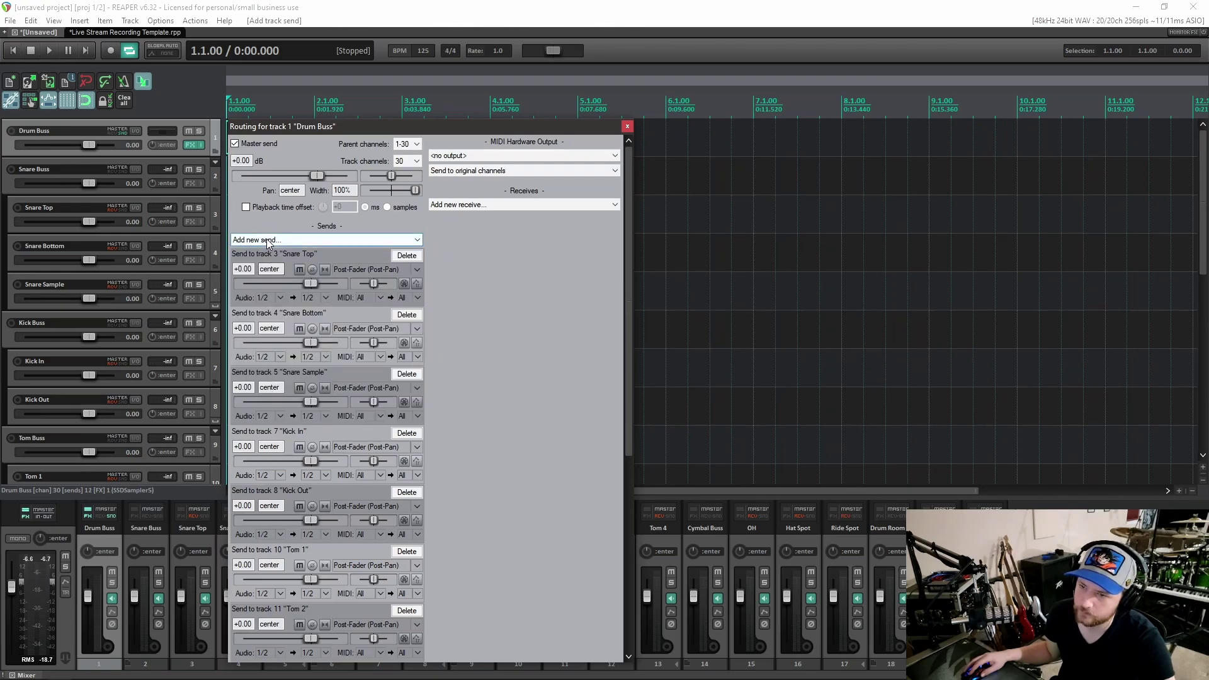
# Step: Add sends from the Drum Buss to the Drum Room 1 and Drum Room 2 tracks
pyautogui.click(262, 240)
pyautogui.click(265, 399)
pyautogui.click(264, 240)
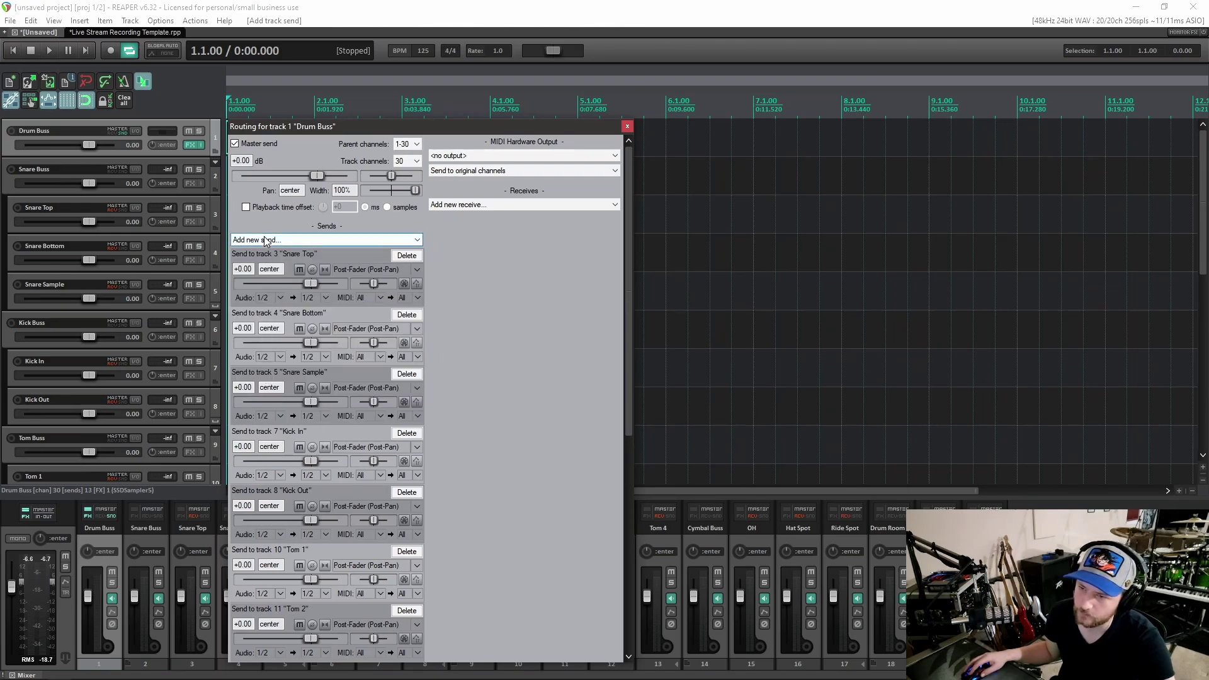
pyautogui.click(255, 406)
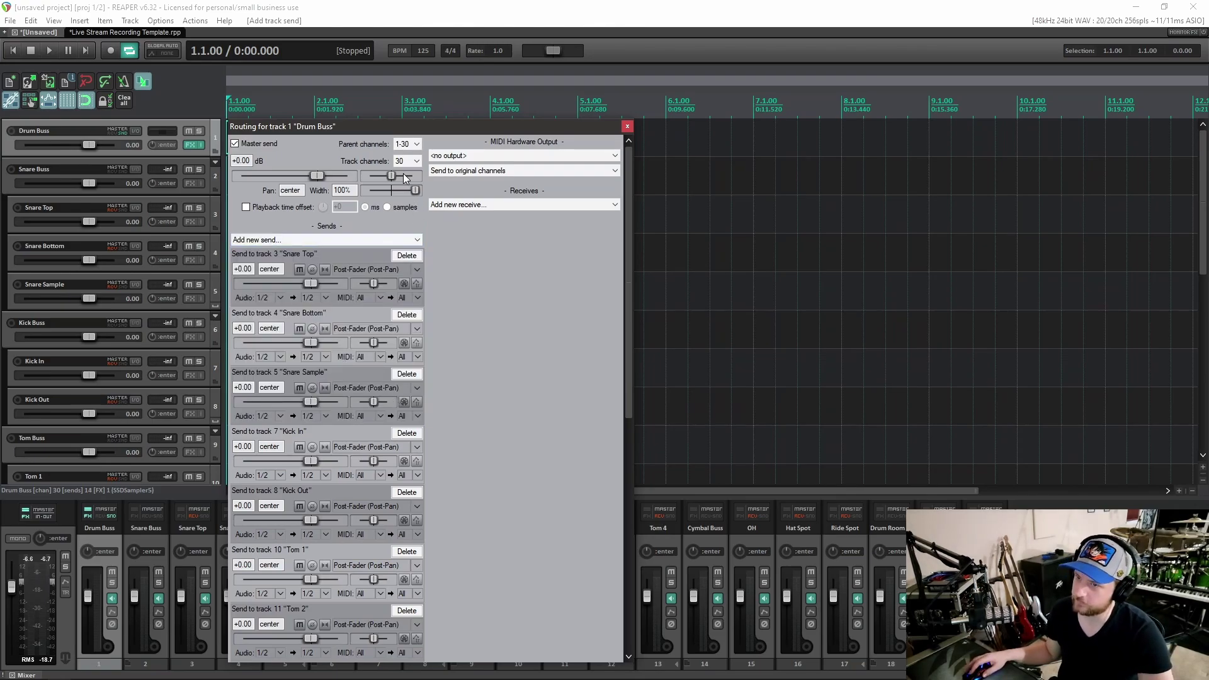
# Step: Move the routing window clear of the track list and set the Snare Top send's stereo source to 3/4
pyautogui.moveTo(381, 130); pyautogui.dragTo(494, 98)
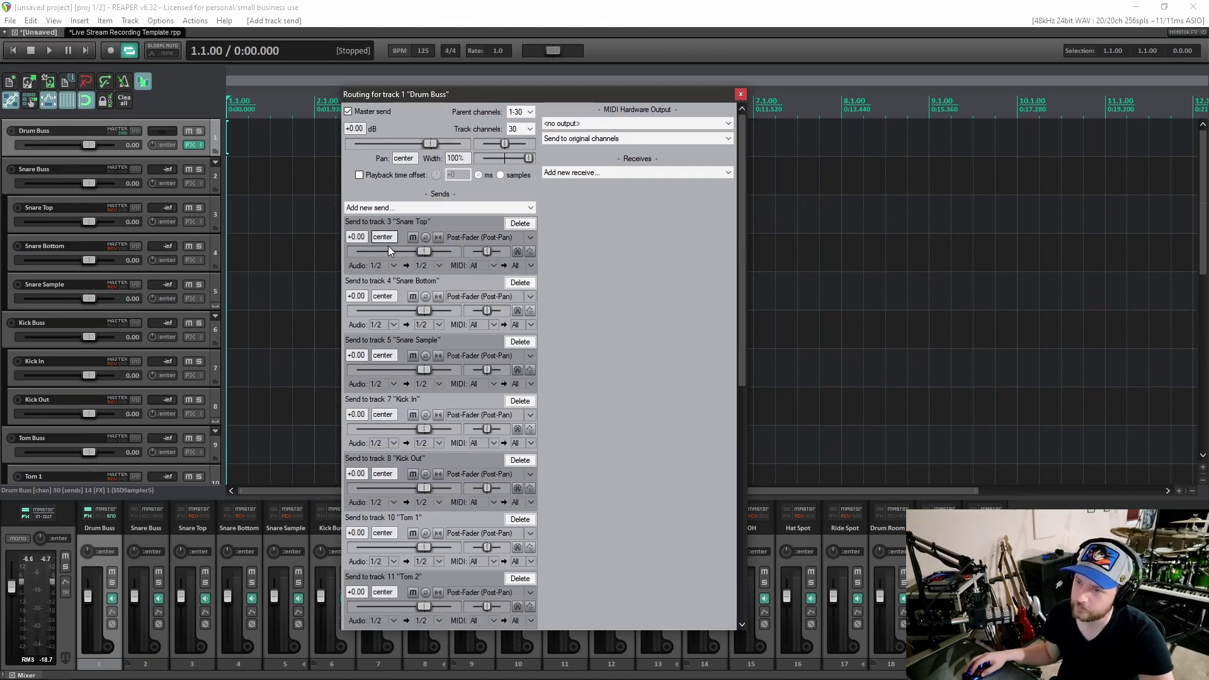
pyautogui.click(392, 267)
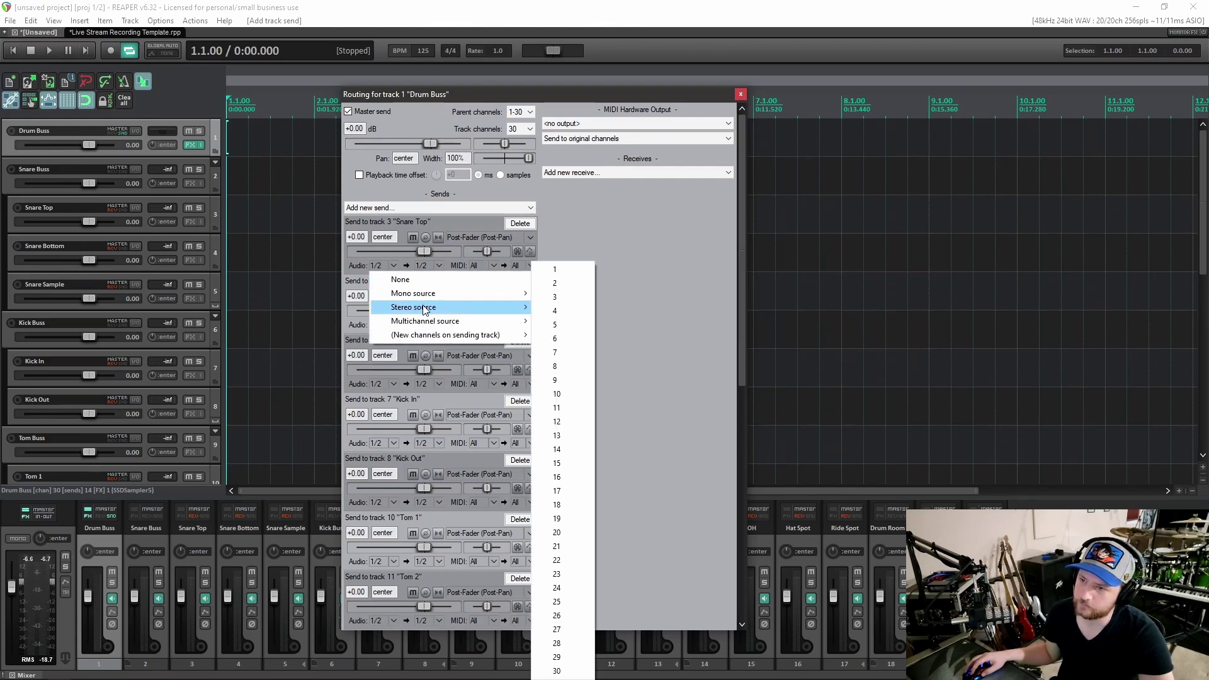
pyautogui.moveTo(425, 308)
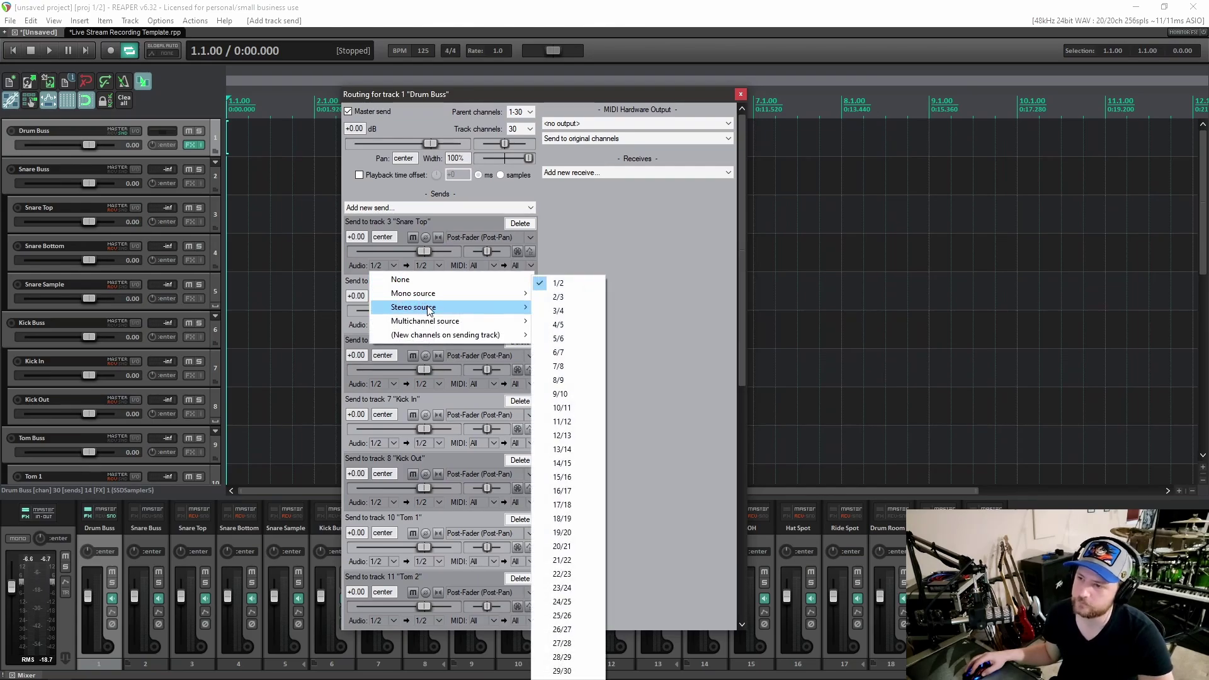
pyautogui.click(558, 311)
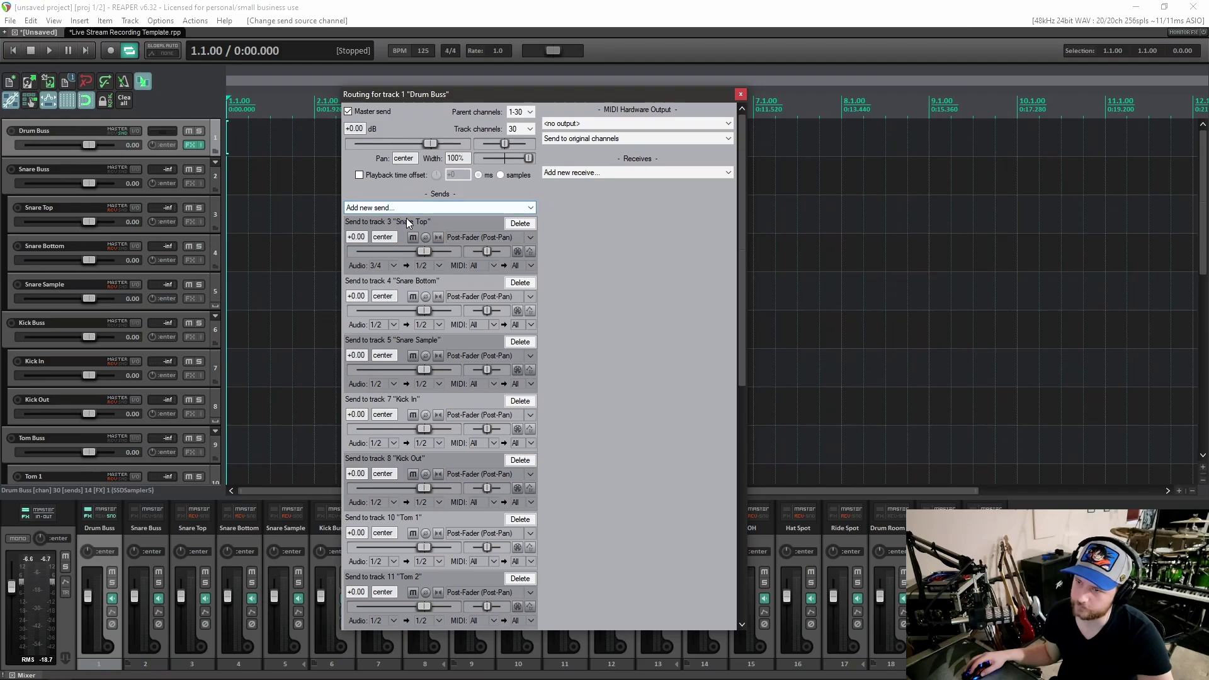
# Step: Audition the snare in the Drum Buss's SSDSampler5 to check its track signal, and close the FX window
pyautogui.click(192, 146)
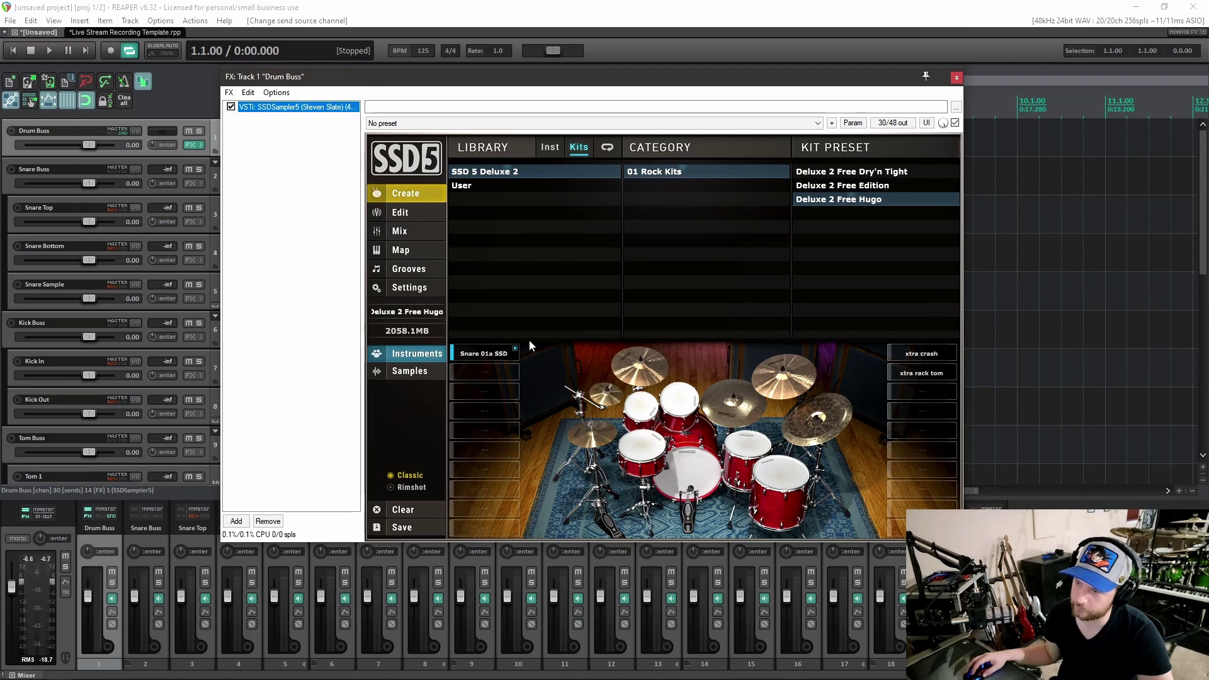
pyautogui.click(638, 439)
pyautogui.click(638, 440)
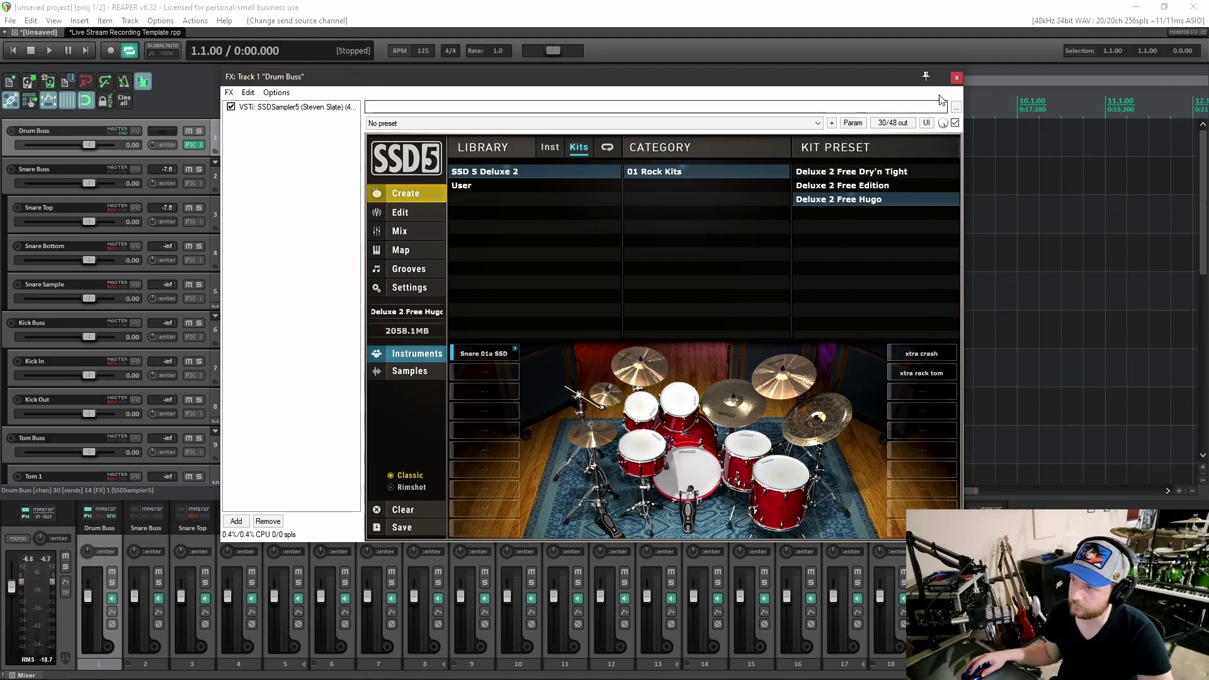
pyautogui.click(957, 77)
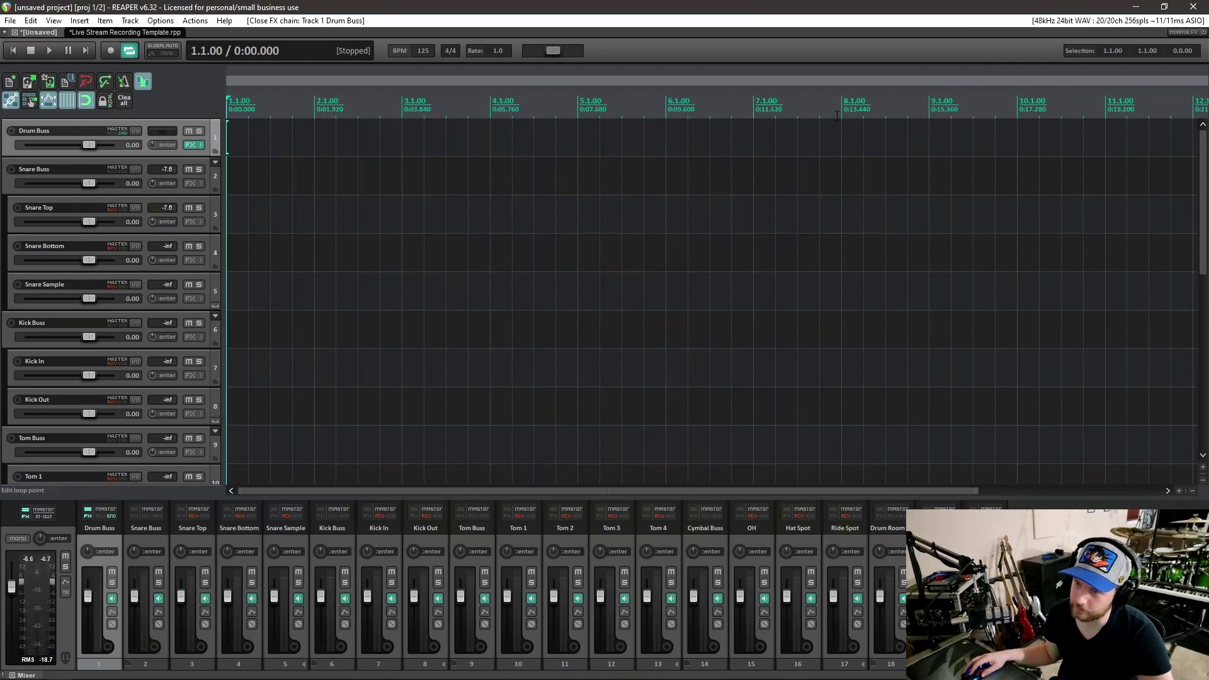
# Step: Reopen the Drum Buss routing and set the stereo sources of the Snare Bottom send to 5/6 and the Snare Sample send to 7/8
pyautogui.click(136, 129)
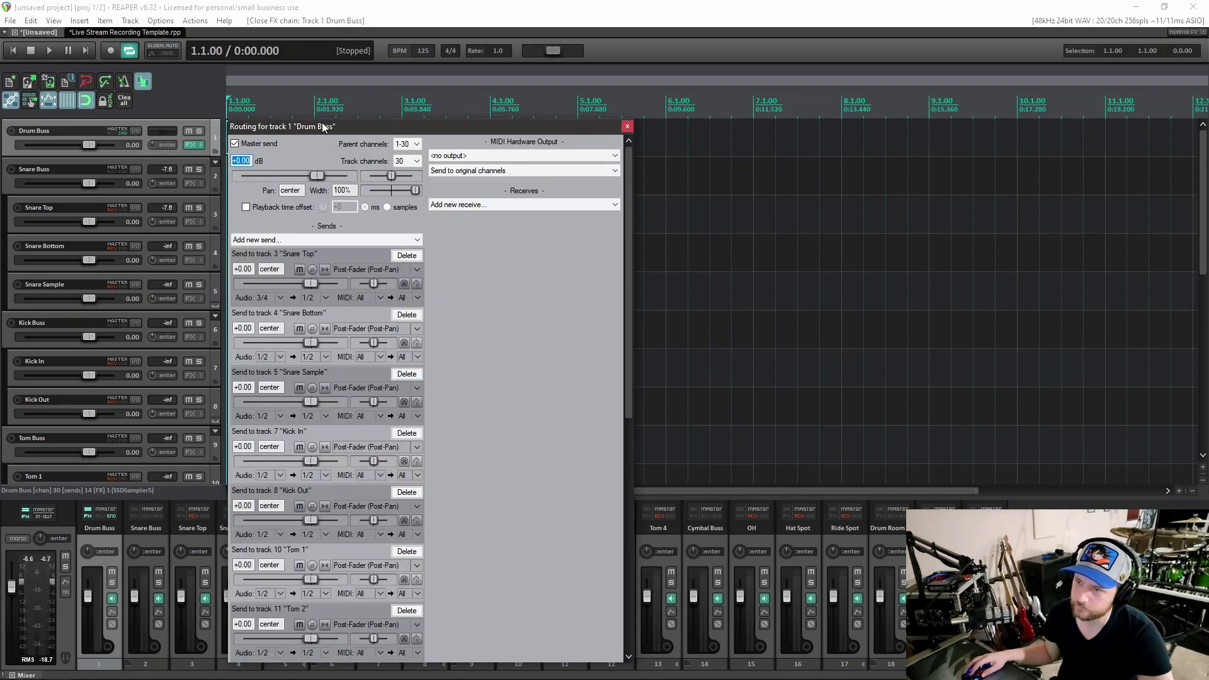
pyautogui.moveTo(322, 128); pyautogui.dragTo(593, 92)
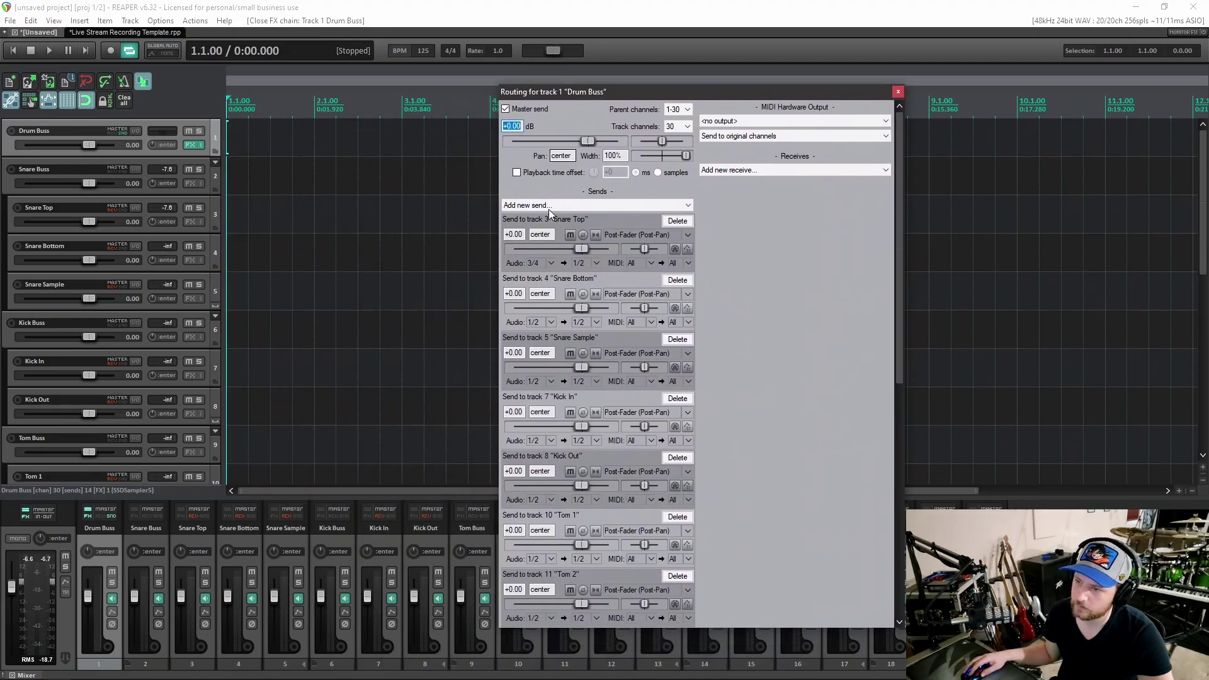
pyautogui.click(552, 323)
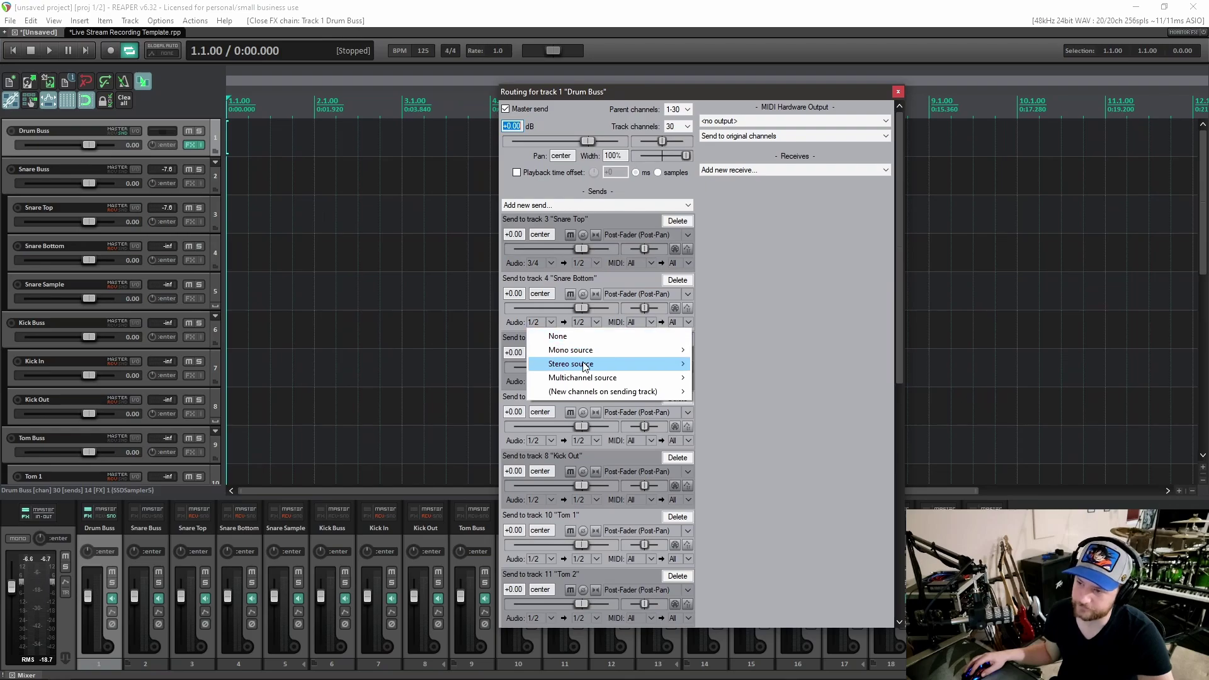
pyautogui.moveTo(586, 369)
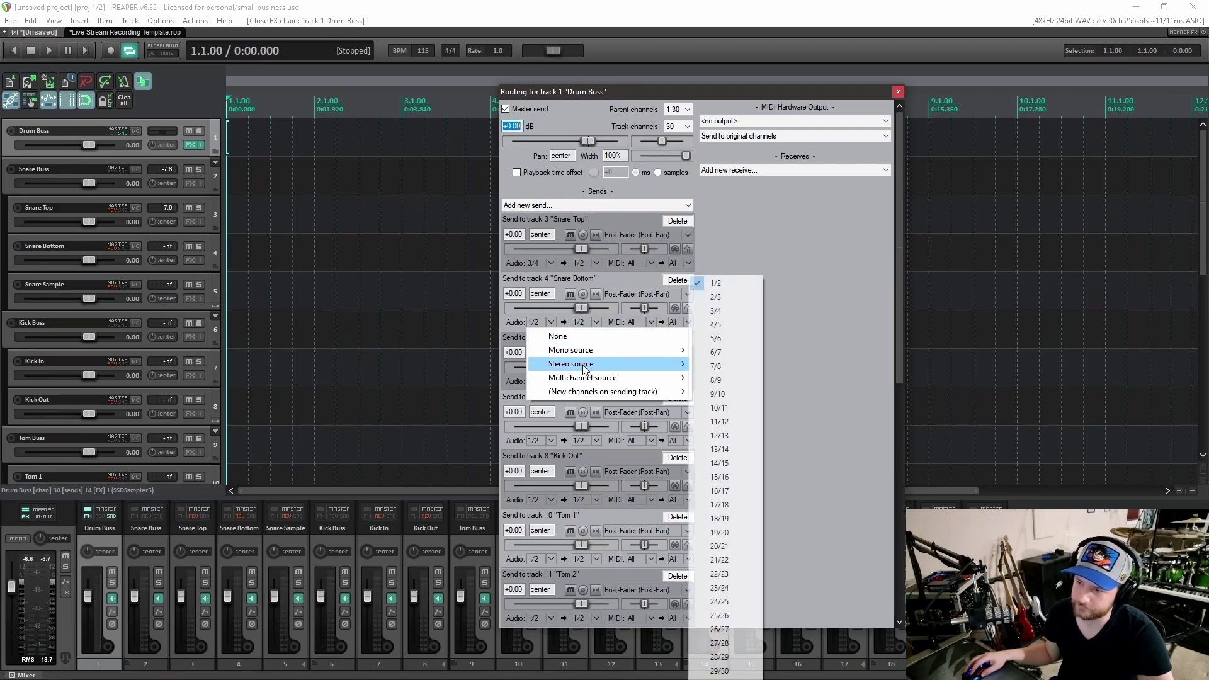
pyautogui.click(732, 344)
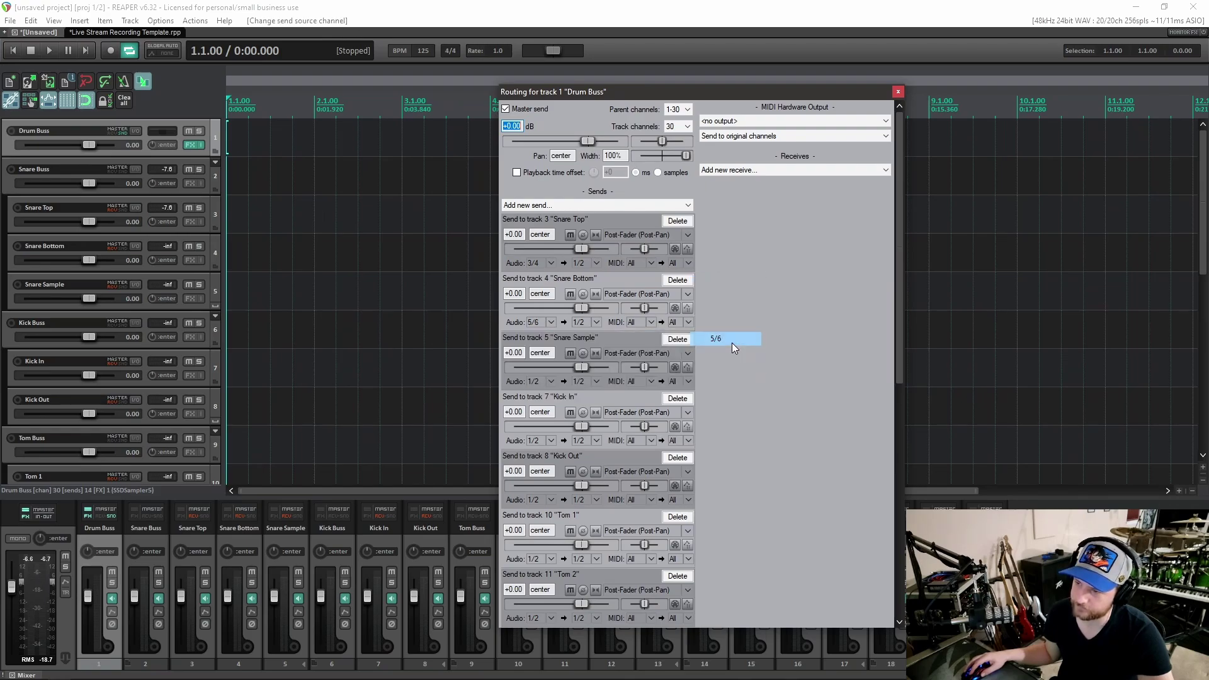
pyautogui.click(549, 382)
pyautogui.moveTo(580, 425)
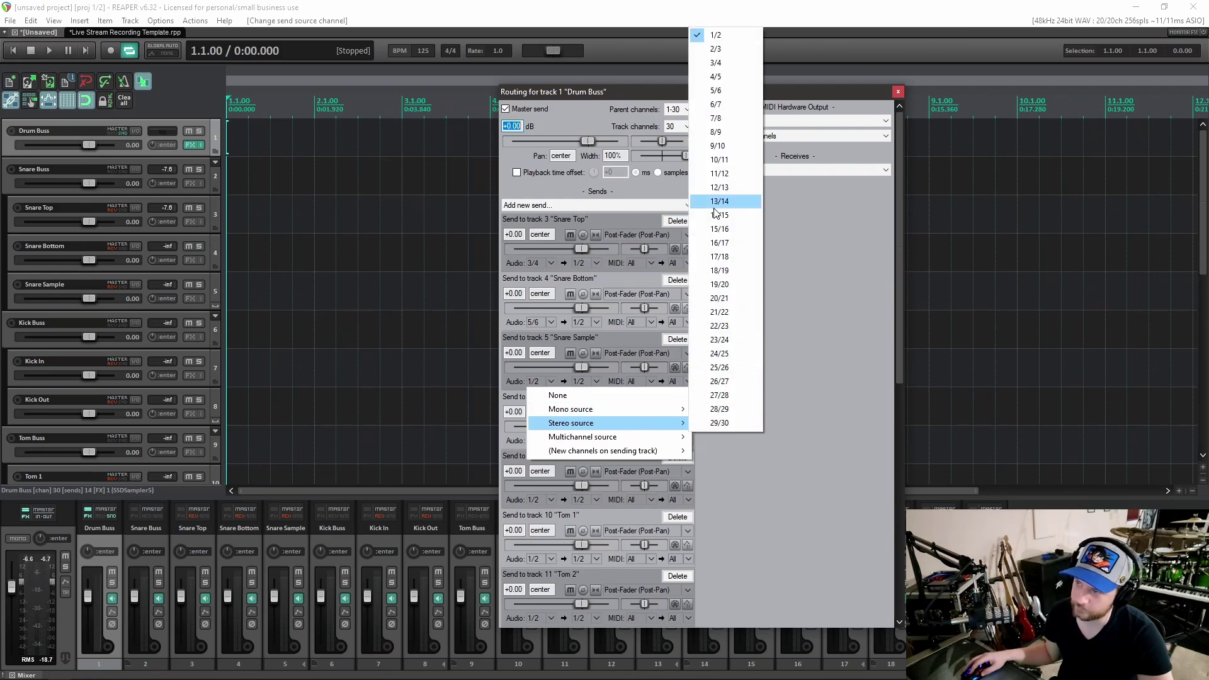
pyautogui.click(726, 124)
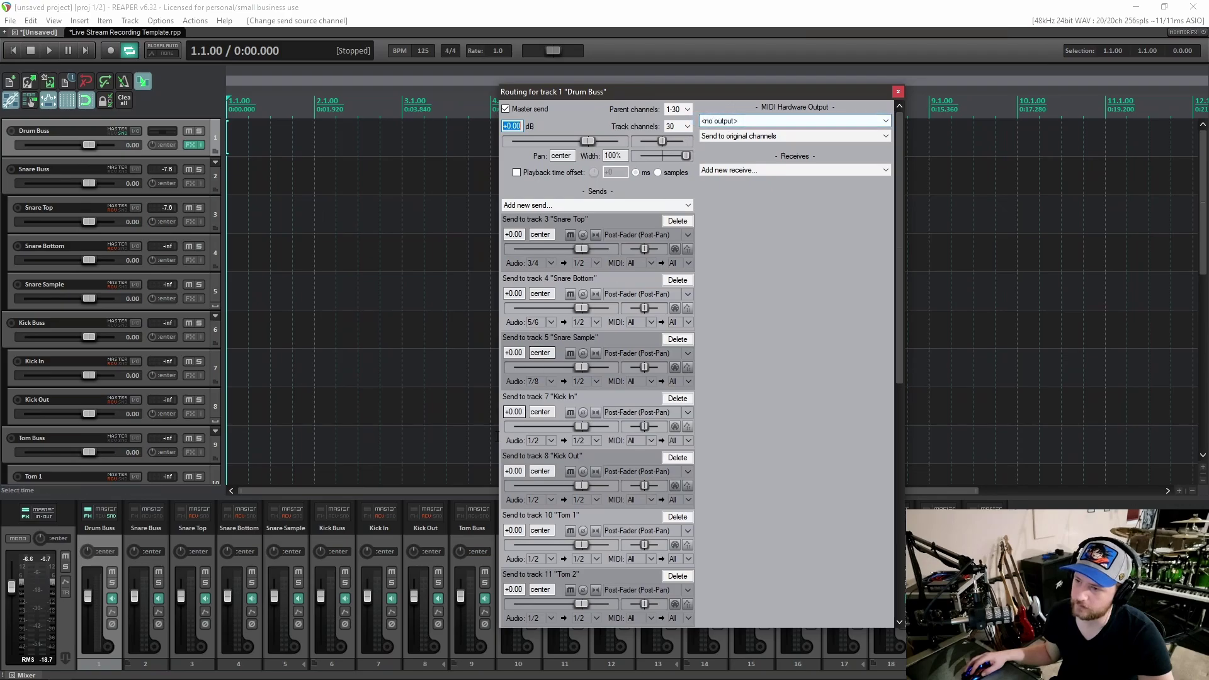
# Step: Set the stereo sources of the Kick In send to 9/10 and the Kick Out send to 11/12
pyautogui.click(551, 439)
pyautogui.moveTo(604, 482)
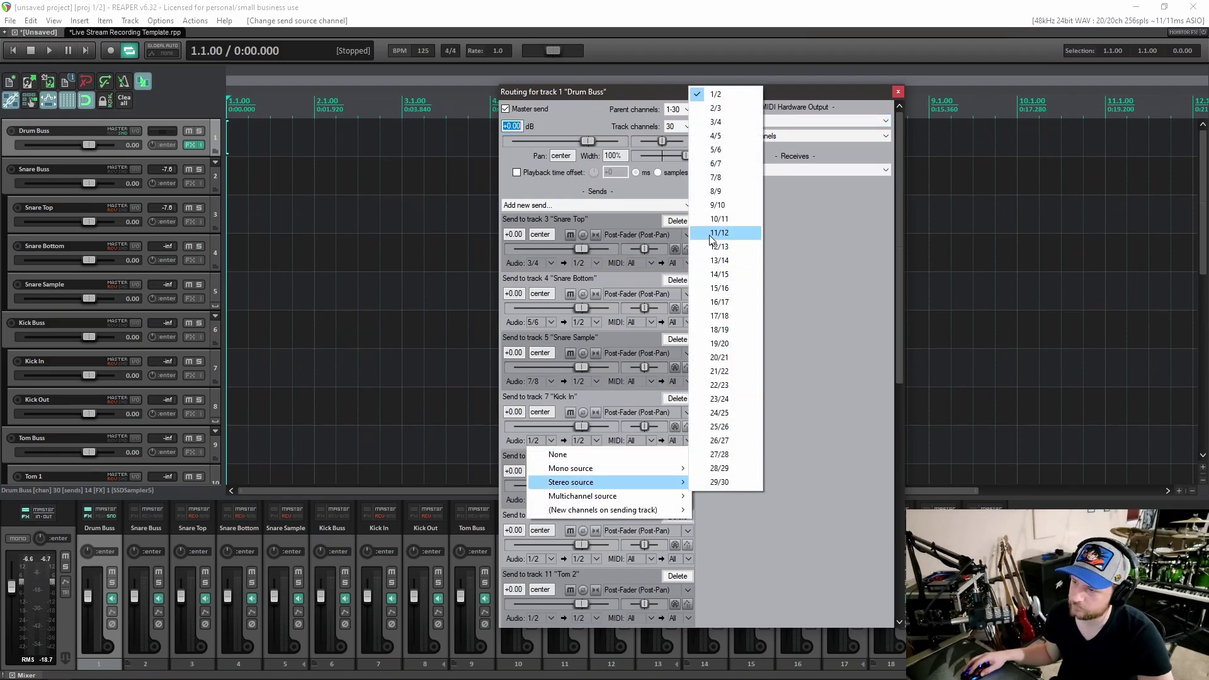
pyautogui.click(718, 205)
pyautogui.scroll(-3, 508, 526)
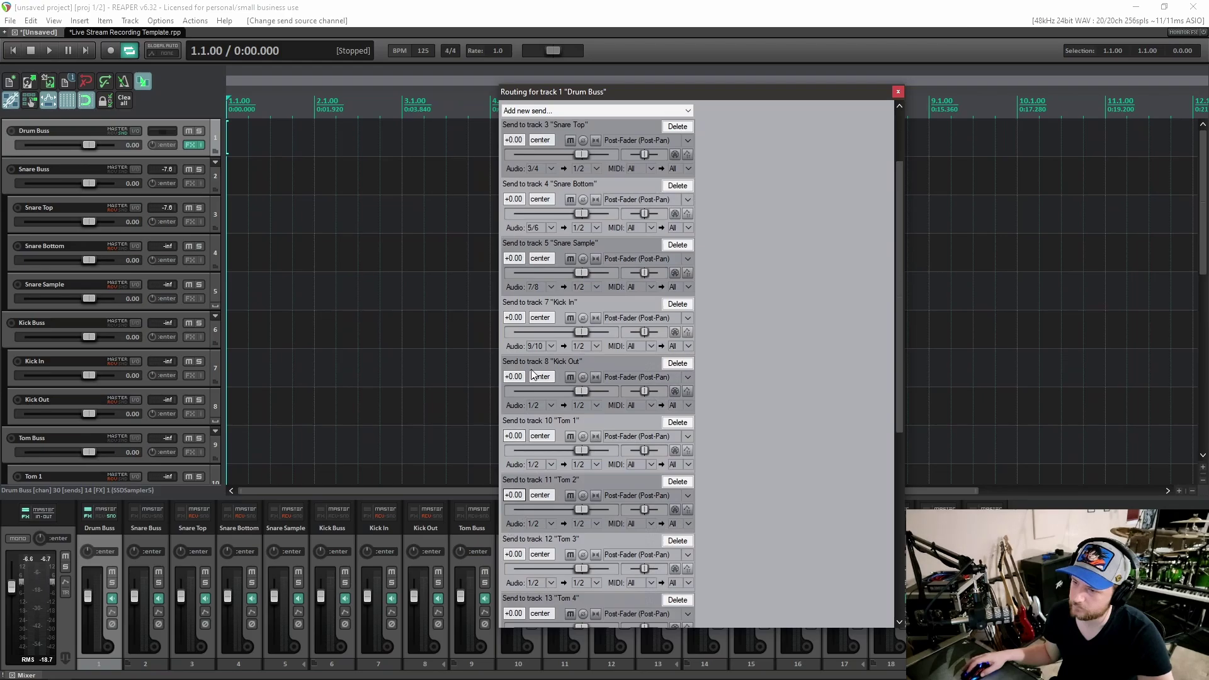
pyautogui.click(553, 405)
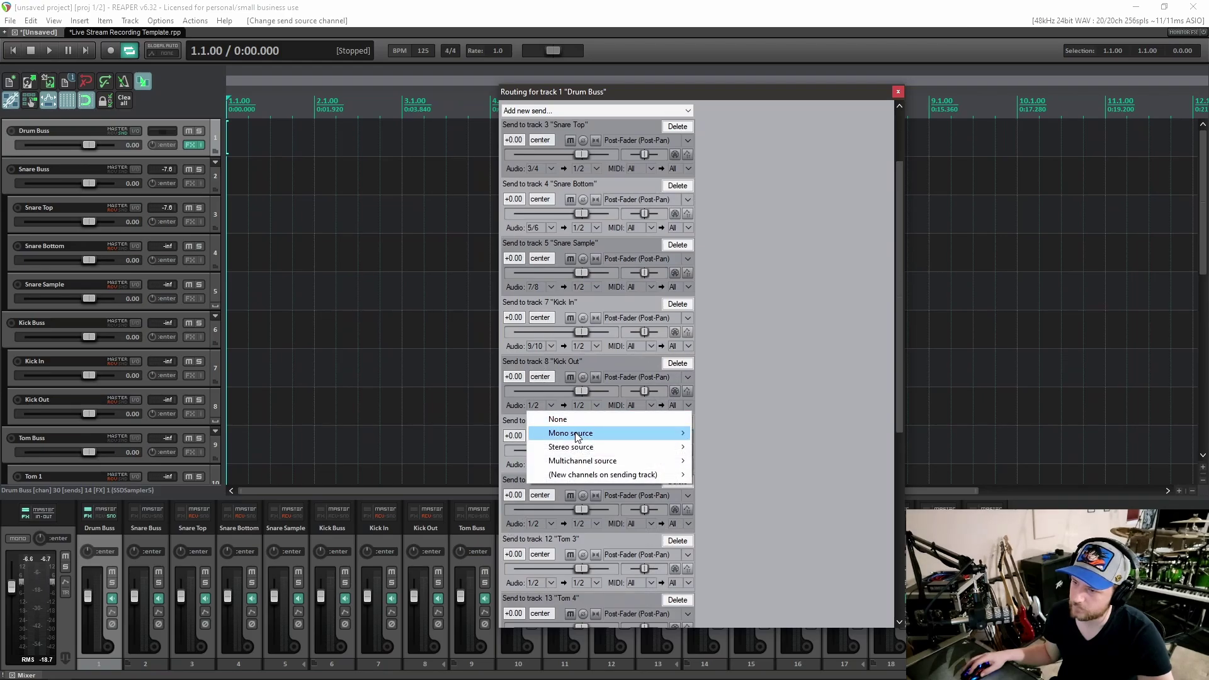
pyautogui.moveTo(595, 448)
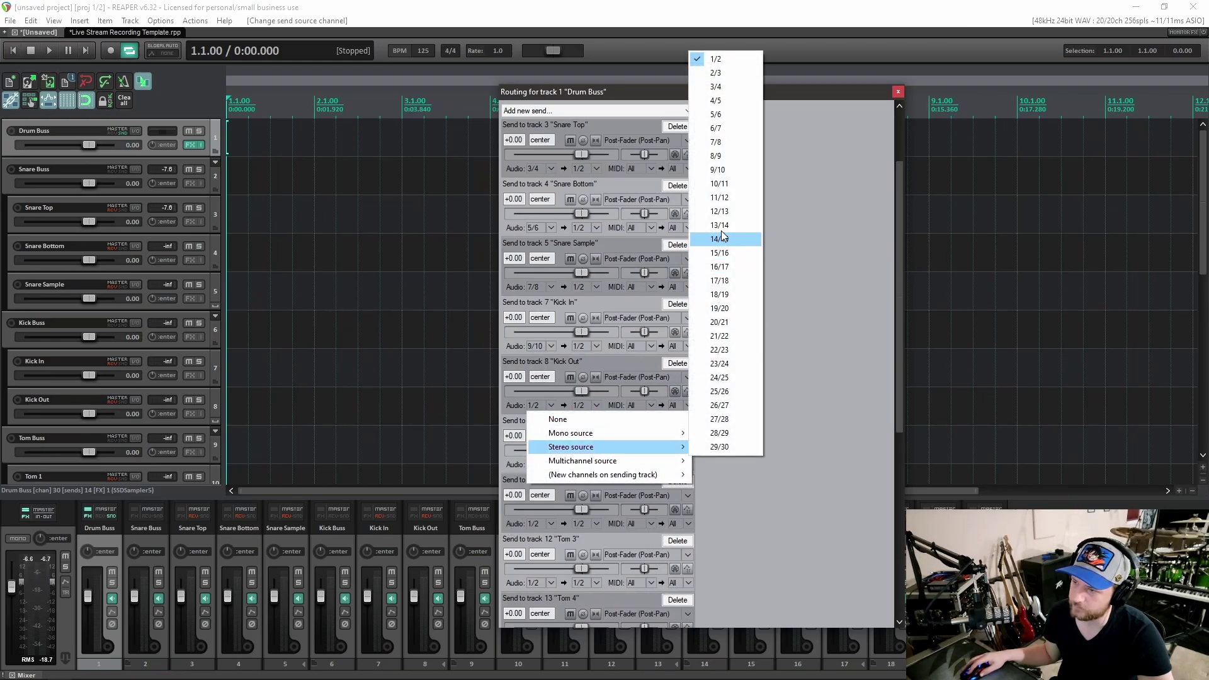
pyautogui.click(724, 199)
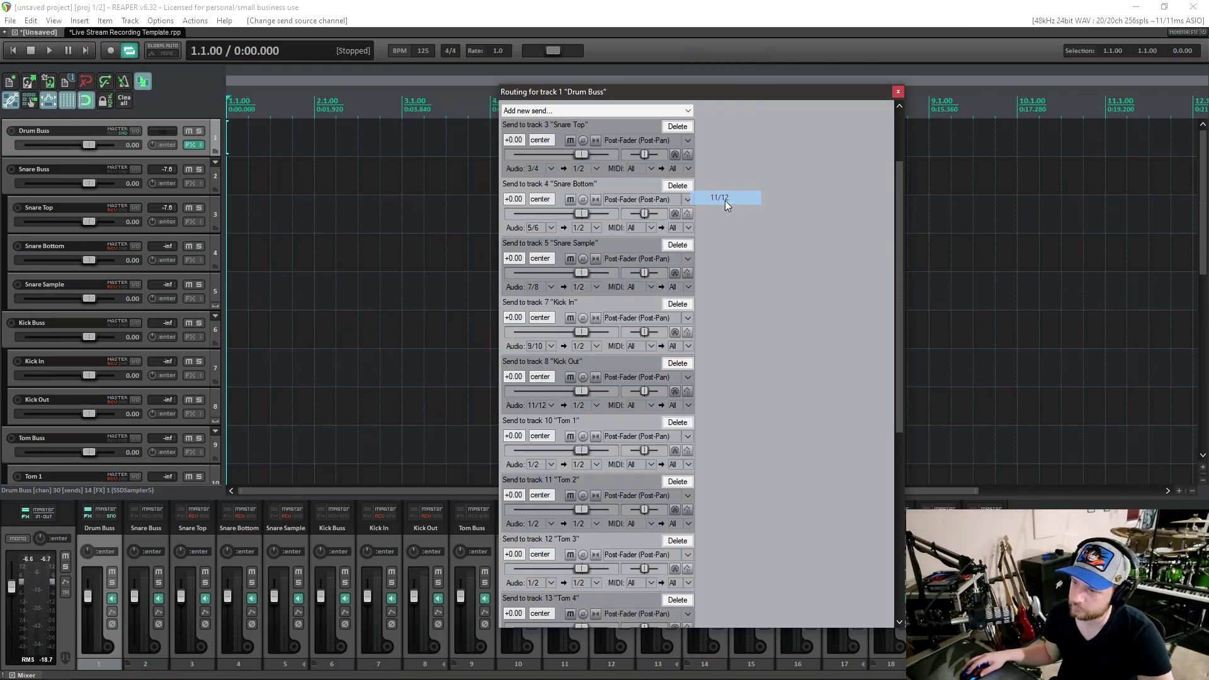
# Step: Set the stereo sources of the Tom 1 send to 13/14 and the Tom 2 send to 15/16
pyautogui.click(550, 467)
pyautogui.moveTo(680, 493)
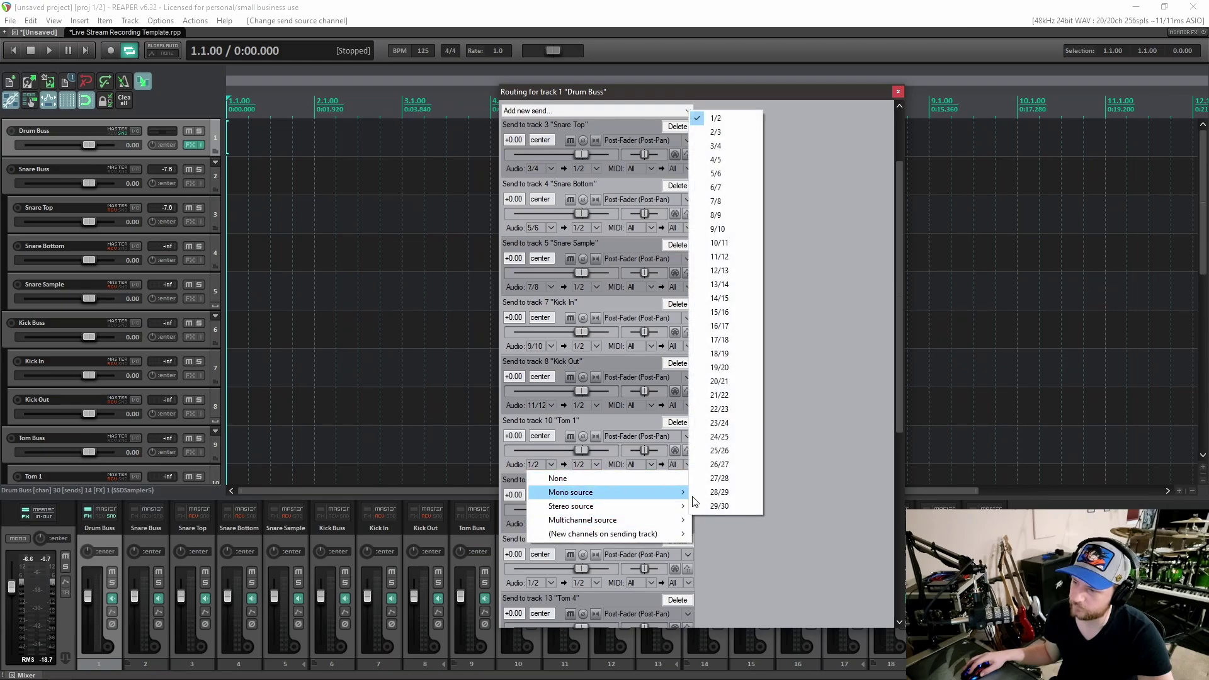
pyautogui.click(718, 284)
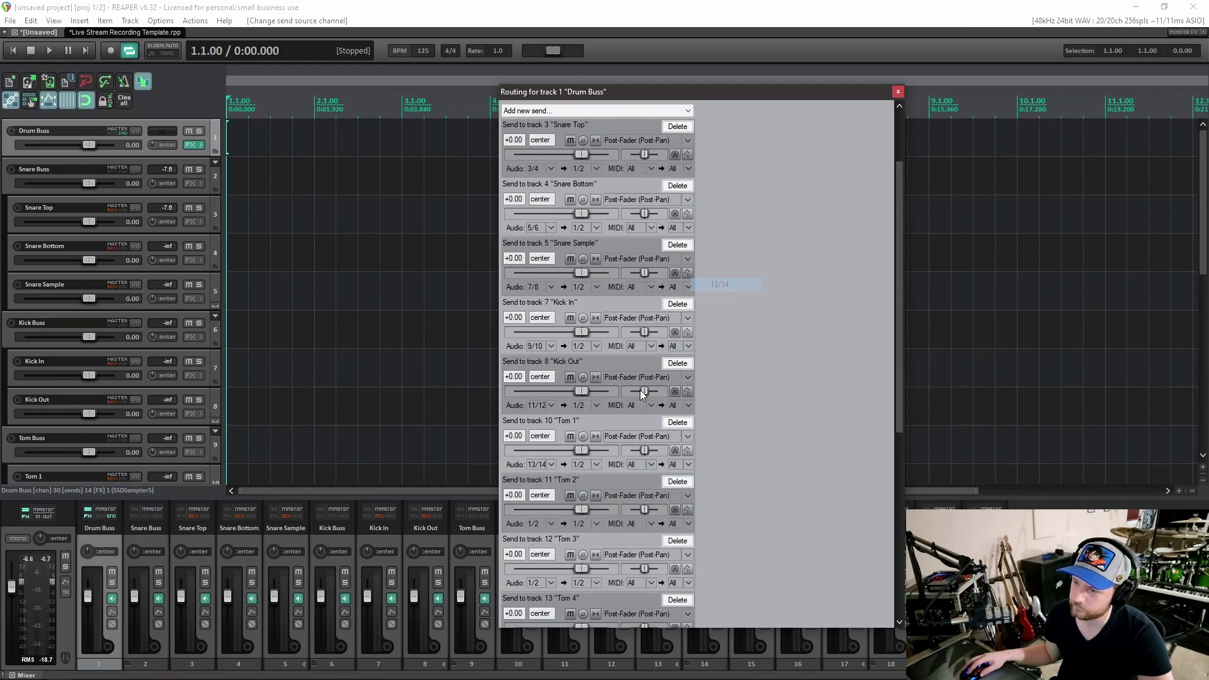
pyautogui.scroll(-1, 615, 446)
pyautogui.click(551, 492)
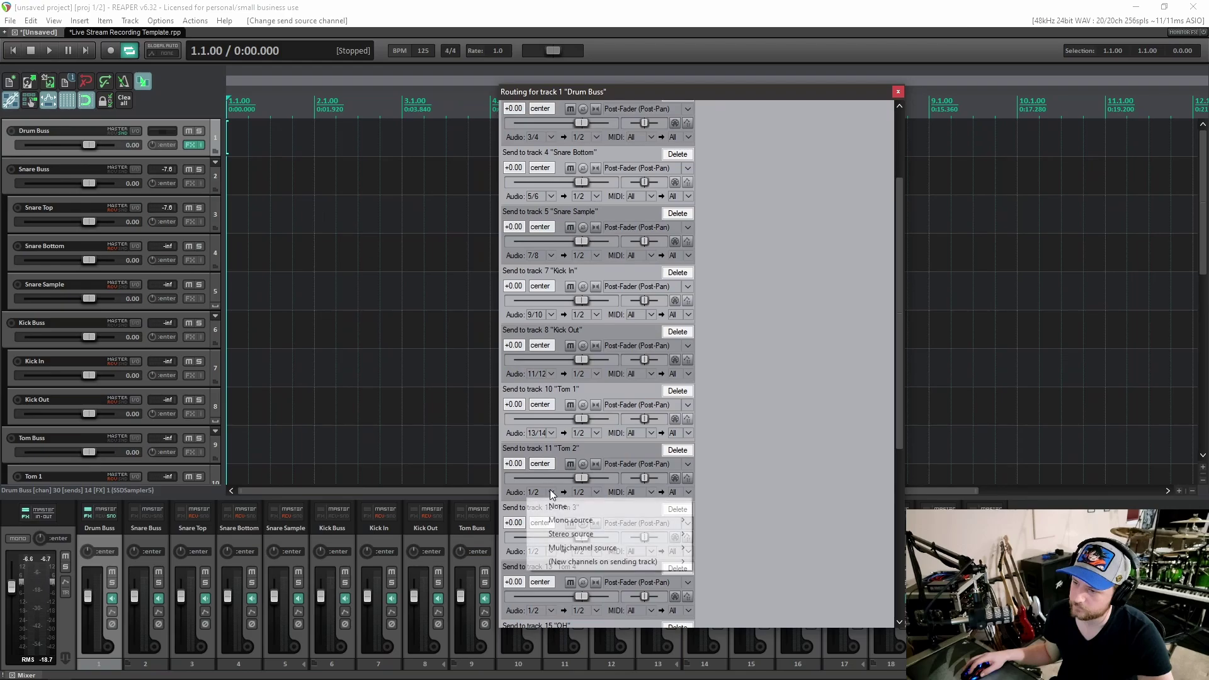
pyautogui.moveTo(555, 534)
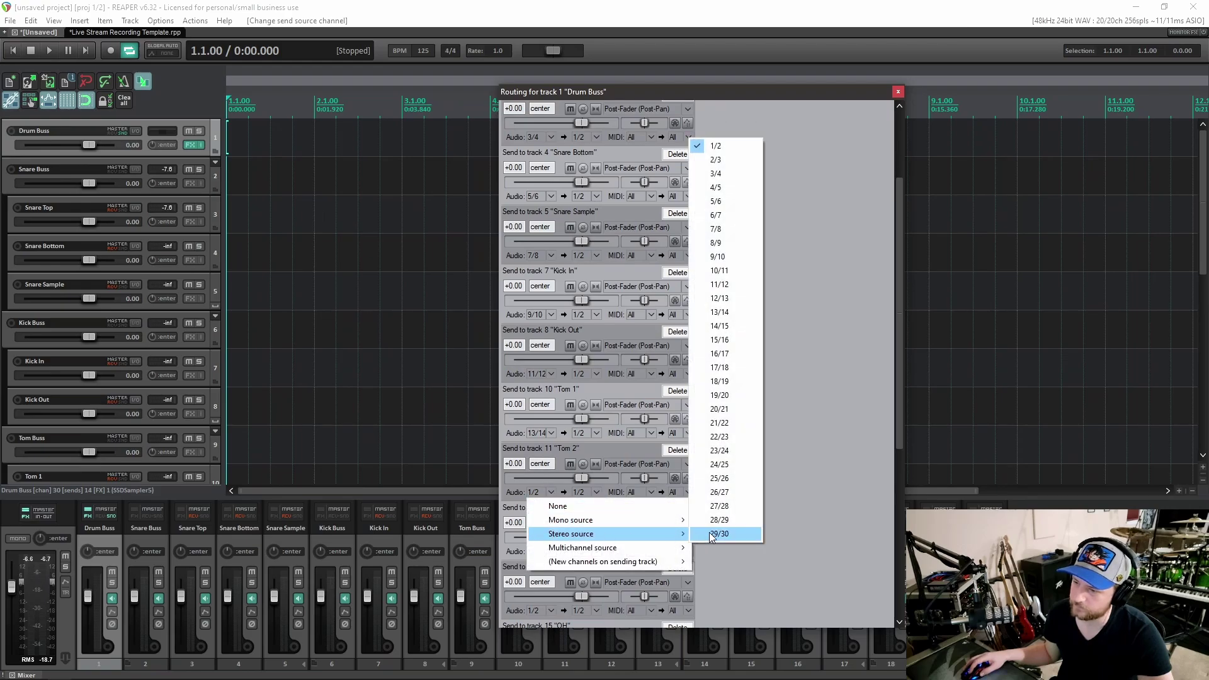
pyautogui.click(719, 340)
pyautogui.scroll(-3, 584, 502)
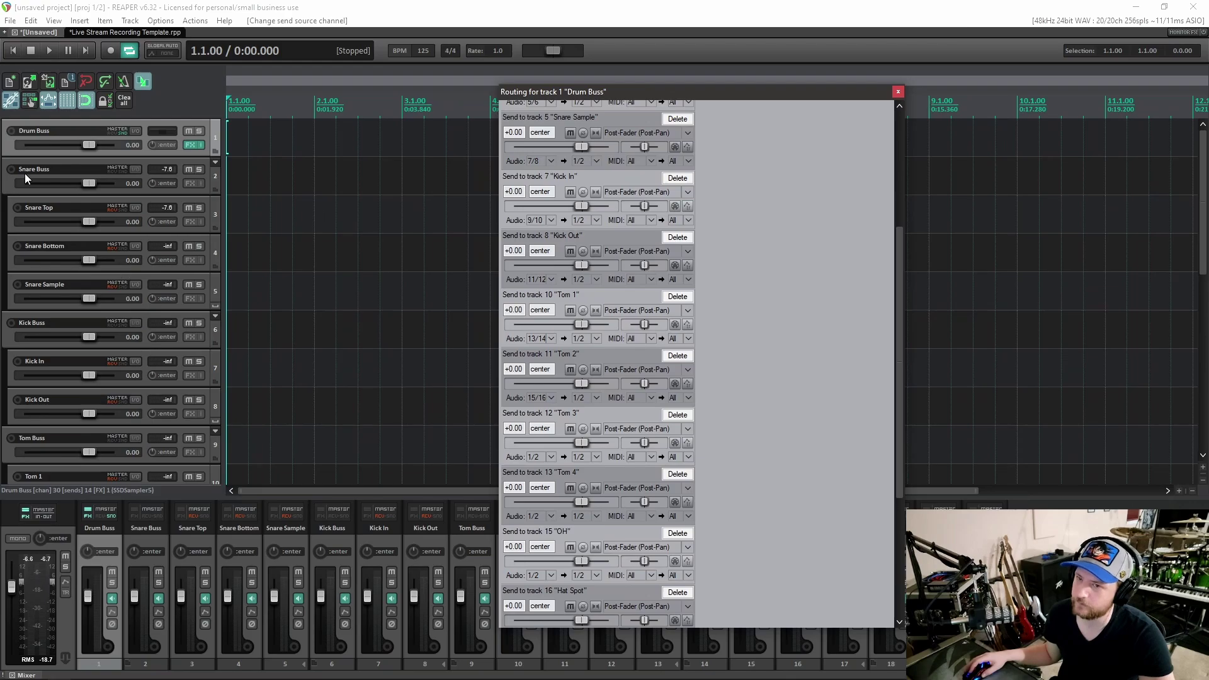
# Step: Check the microphone output assignments in the mixer of the Drum Buss's SSDSampler5, and close the FX window
pyautogui.click(203, 145)
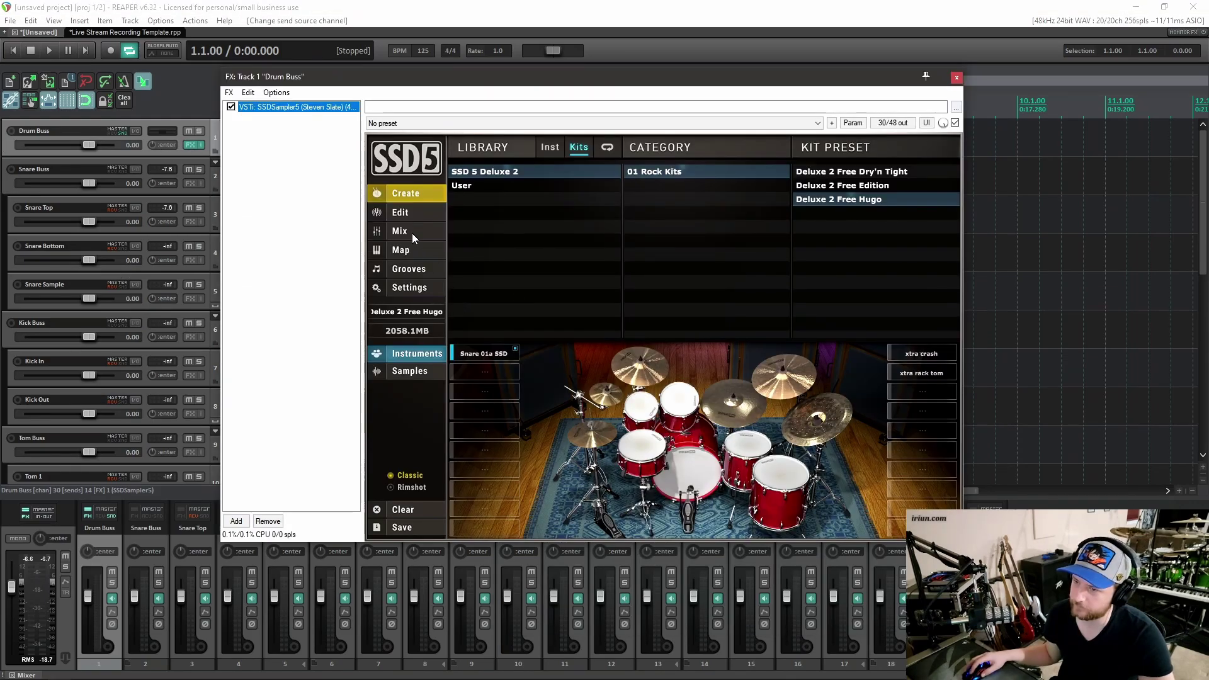
pyautogui.click(406, 231)
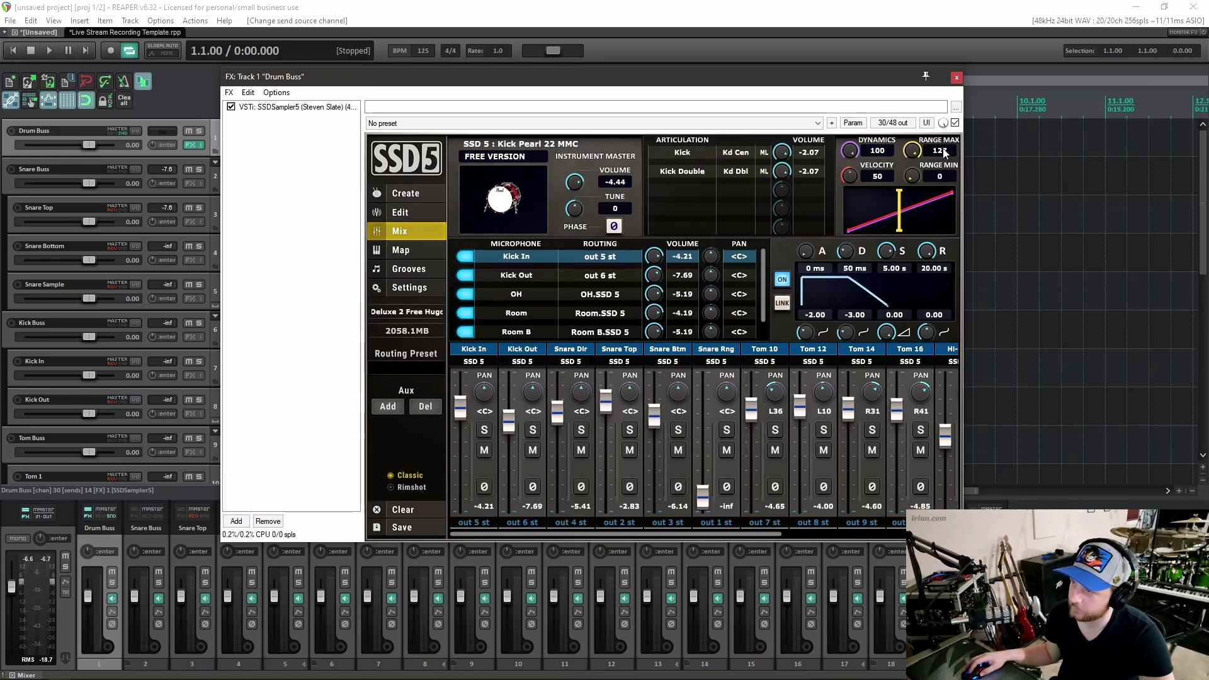
pyautogui.click(957, 78)
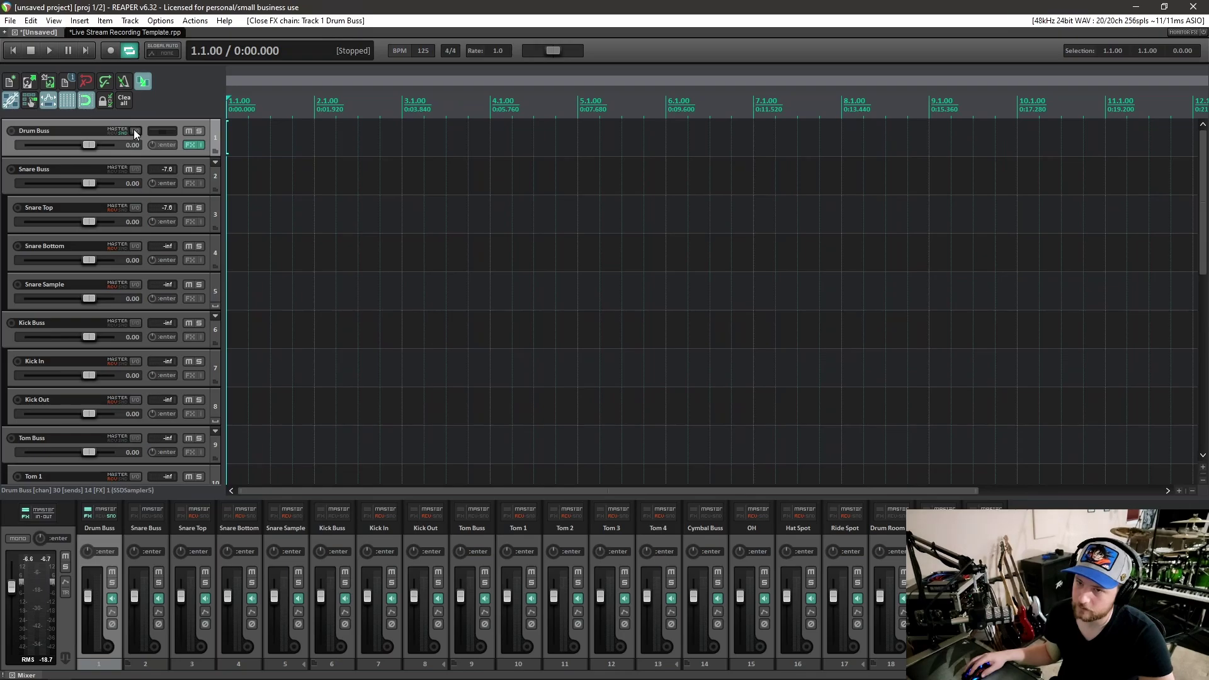
# Step: Reopen the Drum Buss routing and set the stereo sources of the Tom 3 send to 17/18 and the Tom 4 send to 19/20
pyautogui.click(134, 131)
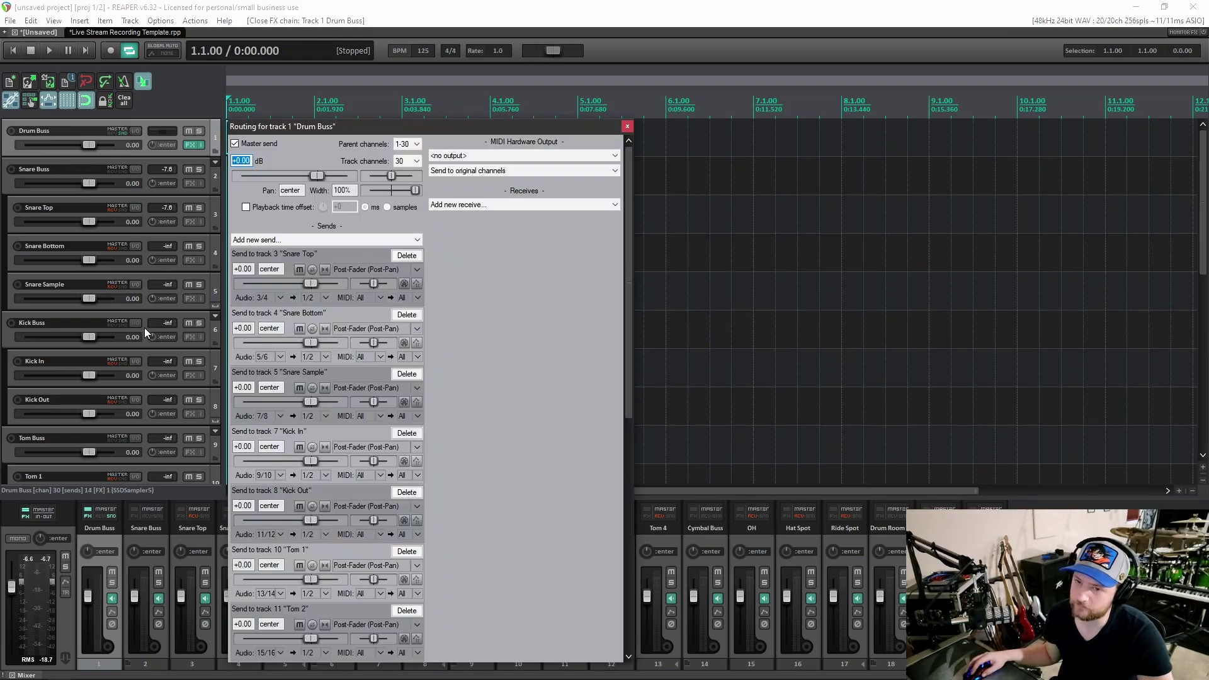
pyautogui.scroll(-3, 292, 429)
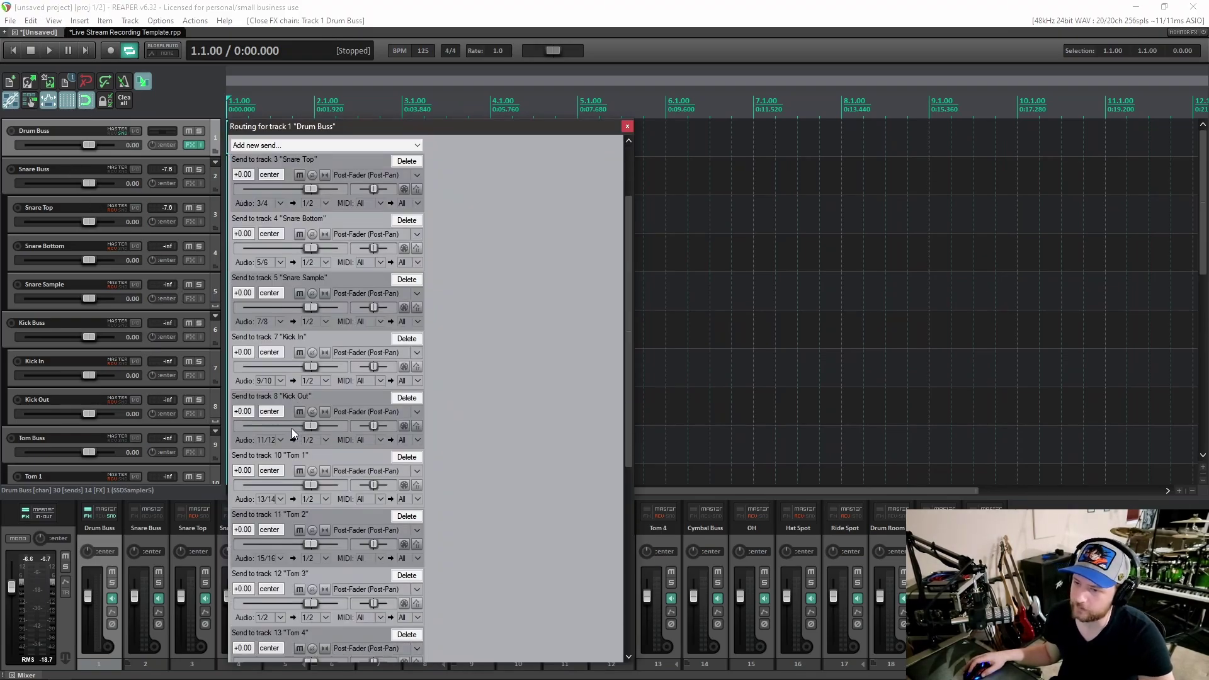
pyautogui.scroll(-5, 299, 373)
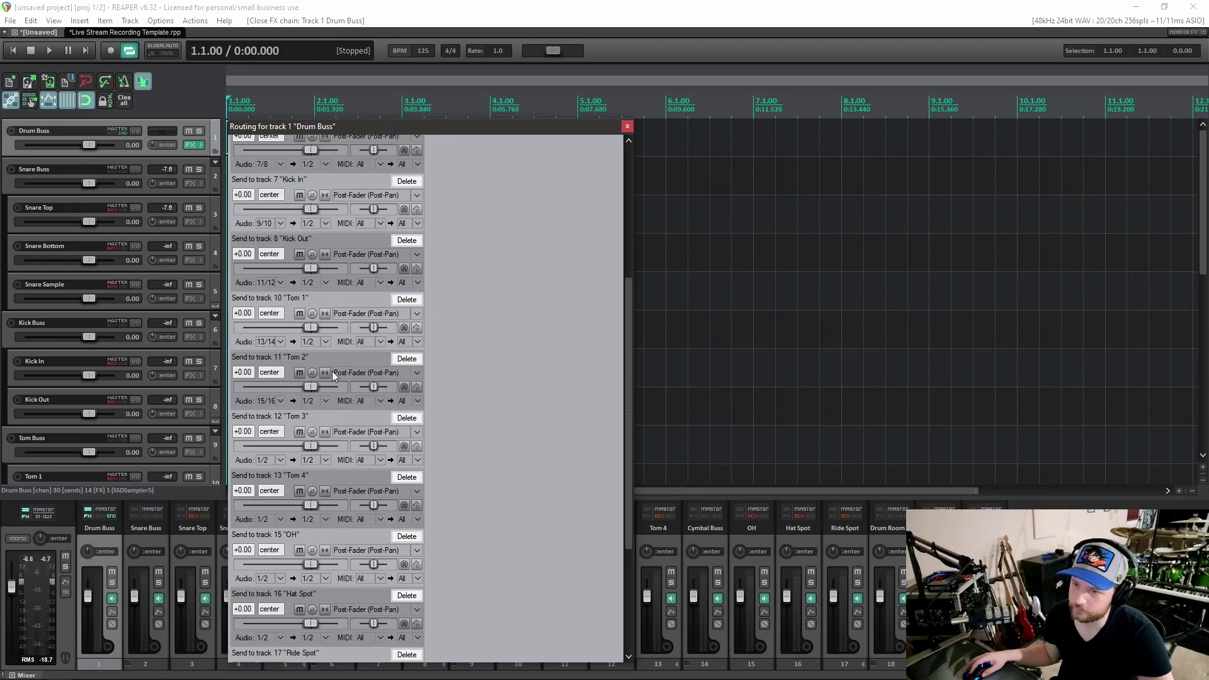
pyautogui.scroll(-3, 333, 390)
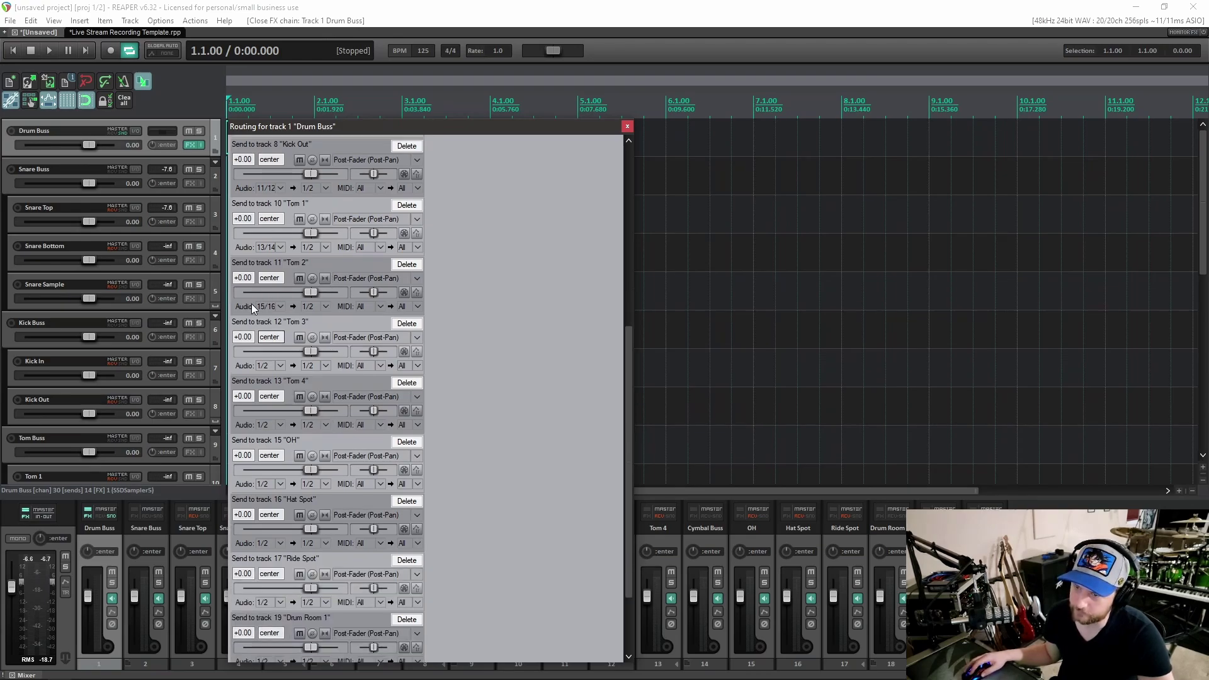
pyautogui.click(279, 365)
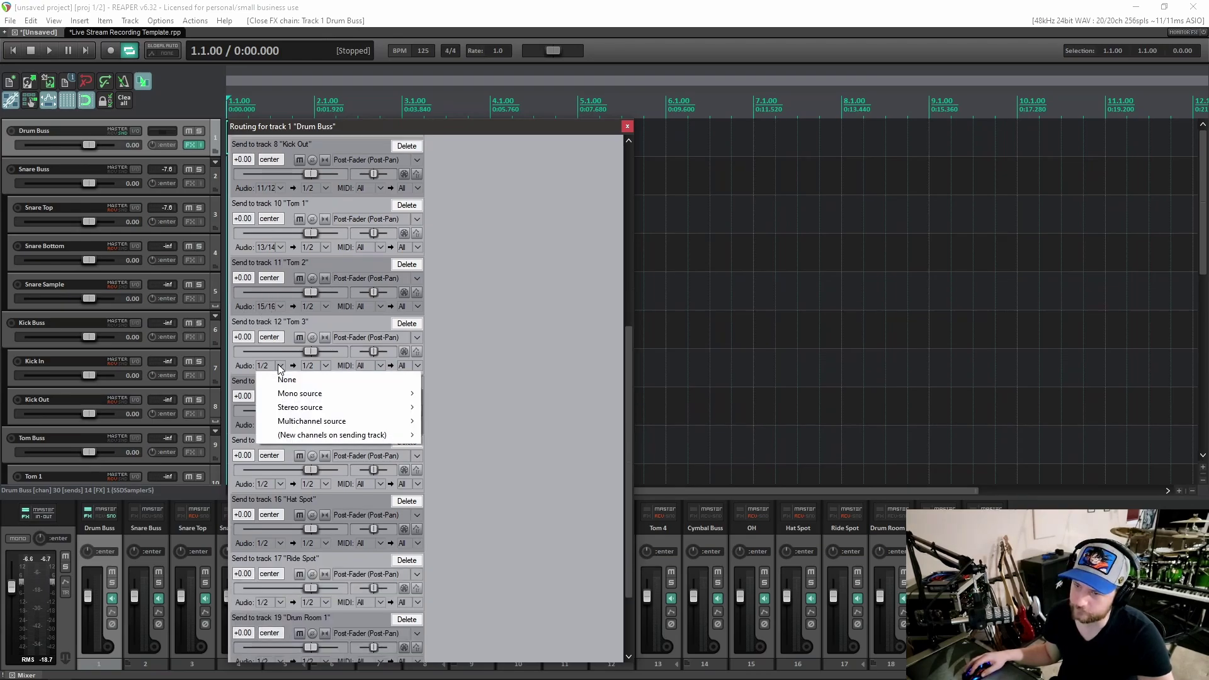
pyautogui.moveTo(397, 410)
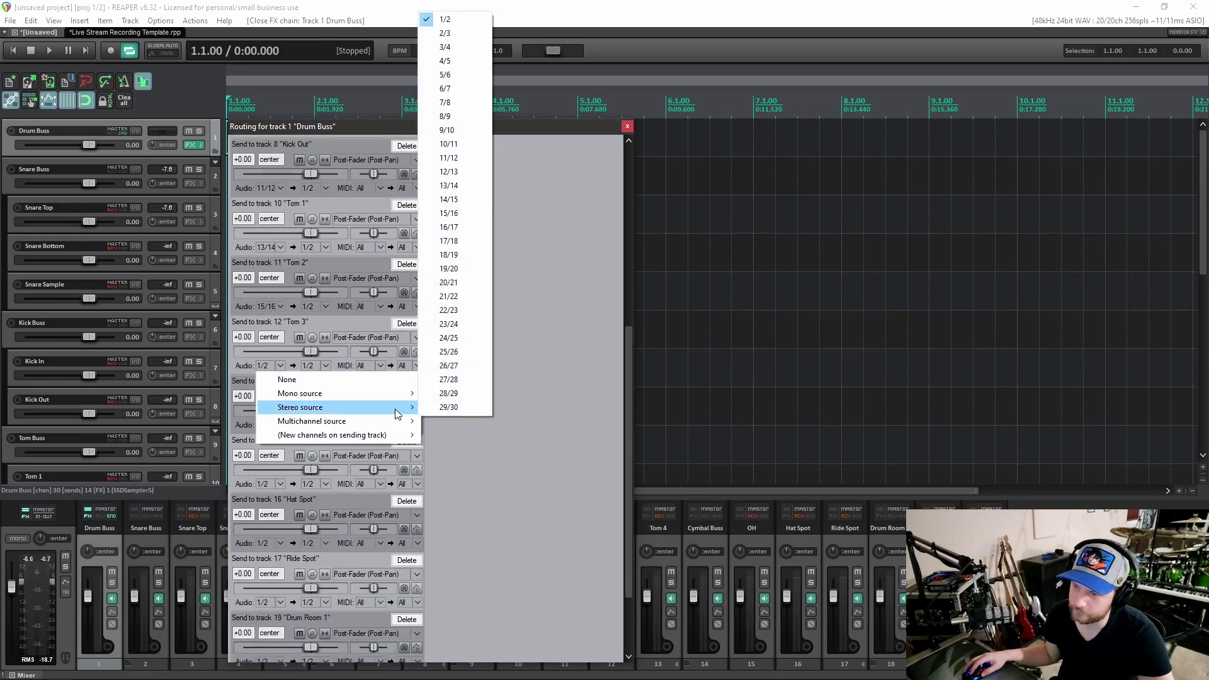
pyautogui.click(476, 240)
pyautogui.click(280, 425)
pyautogui.moveTo(347, 466)
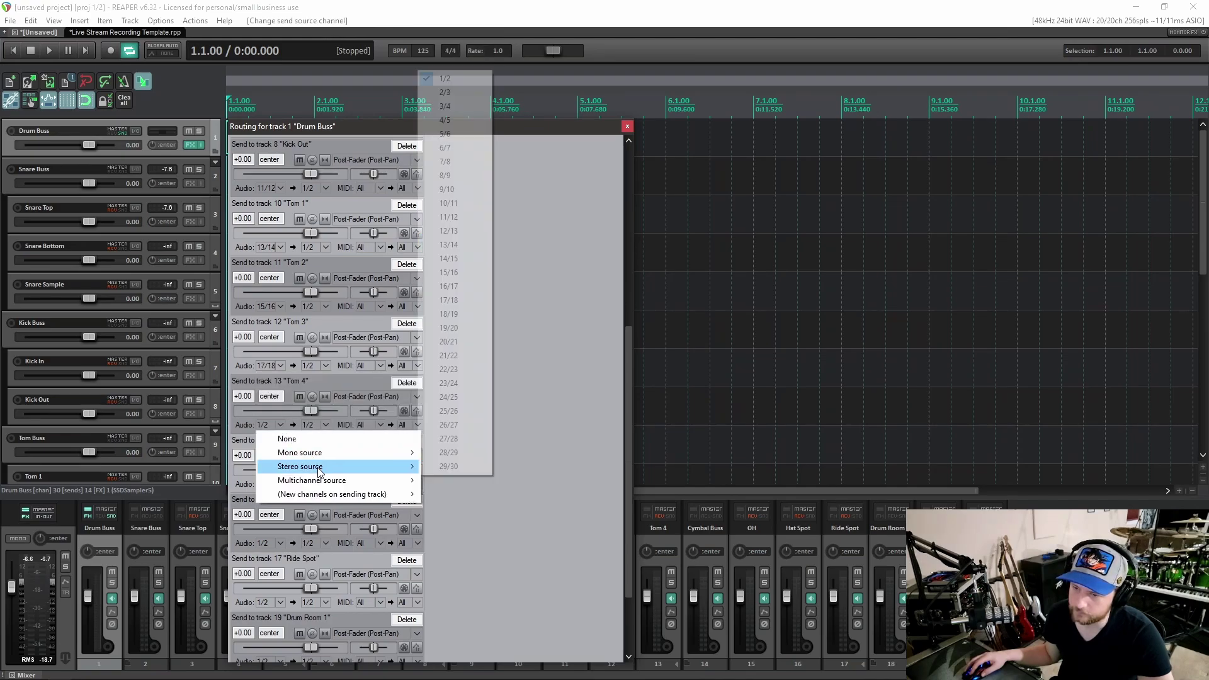
pyautogui.click(450, 327)
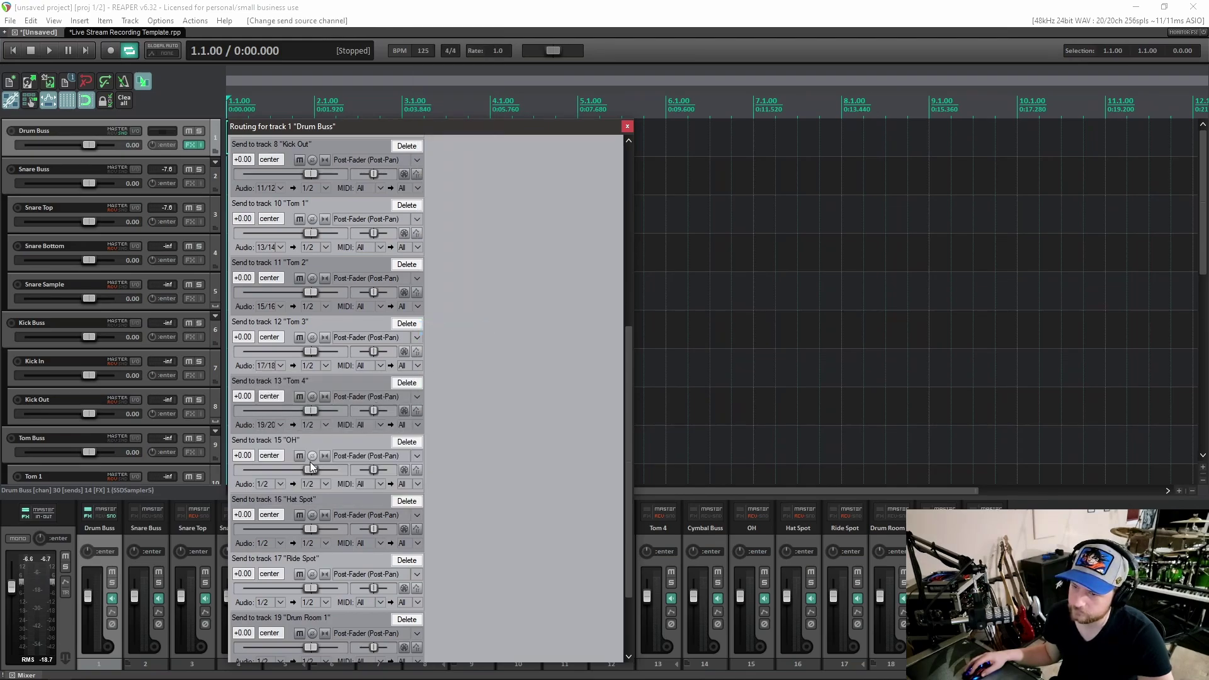
# Step: Set the stereo sources of the OH send to 21/22 and the Hat Spot send to 23/24
pyautogui.click(283, 485)
pyautogui.moveTo(348, 528)
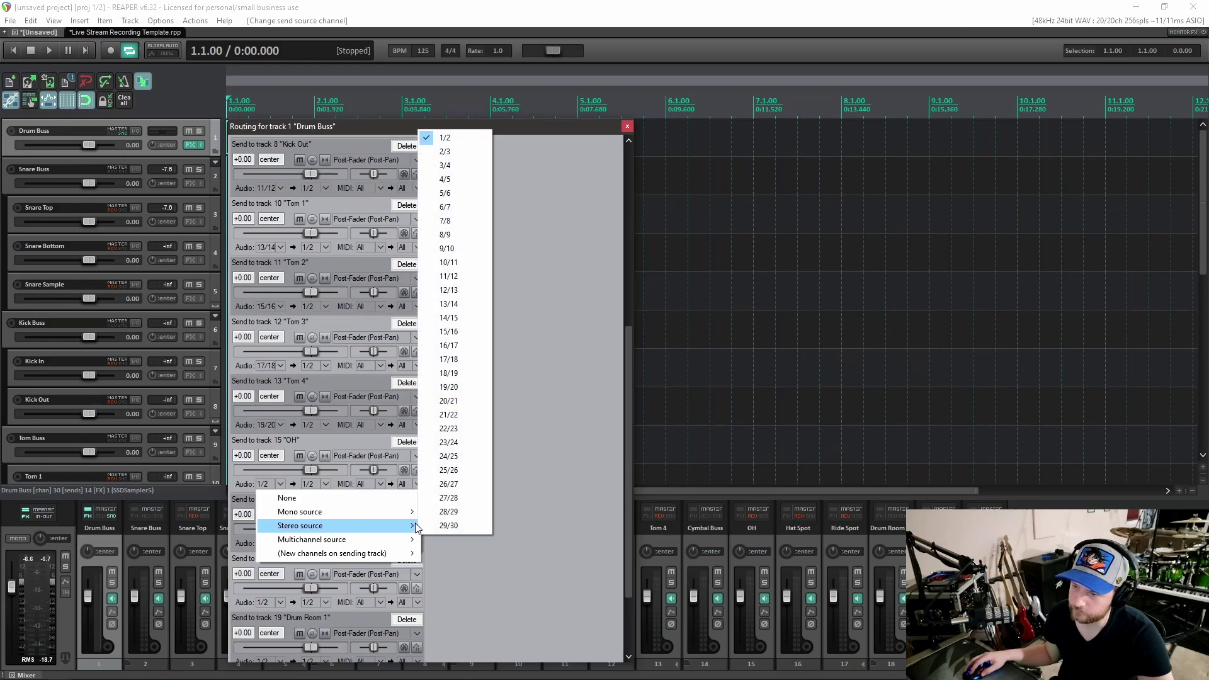
pyautogui.click(467, 415)
pyautogui.scroll(-2, 351, 520)
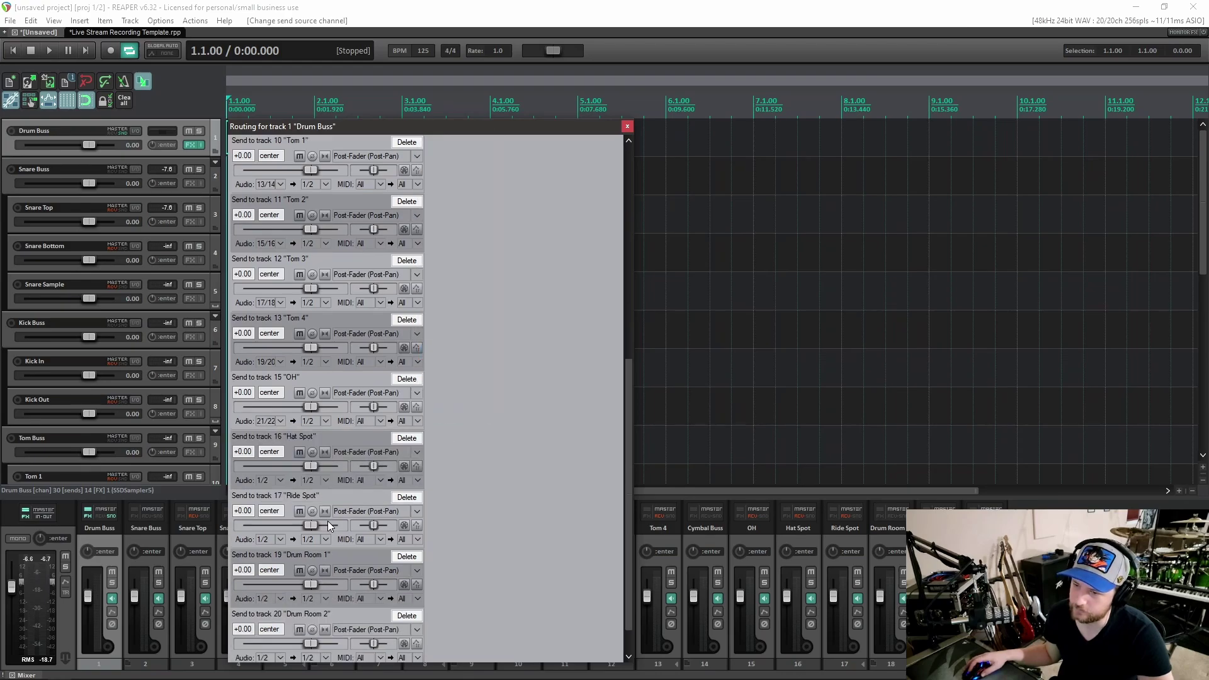
pyautogui.click(285, 481)
pyautogui.moveTo(334, 522)
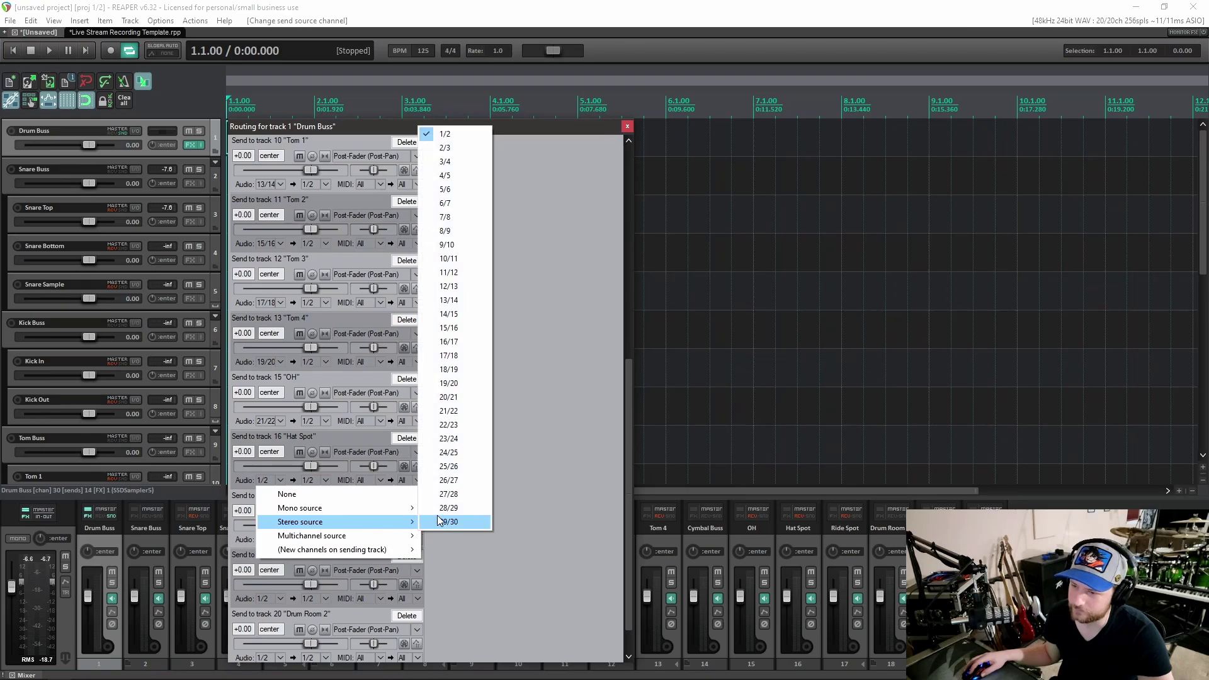
pyautogui.click(459, 440)
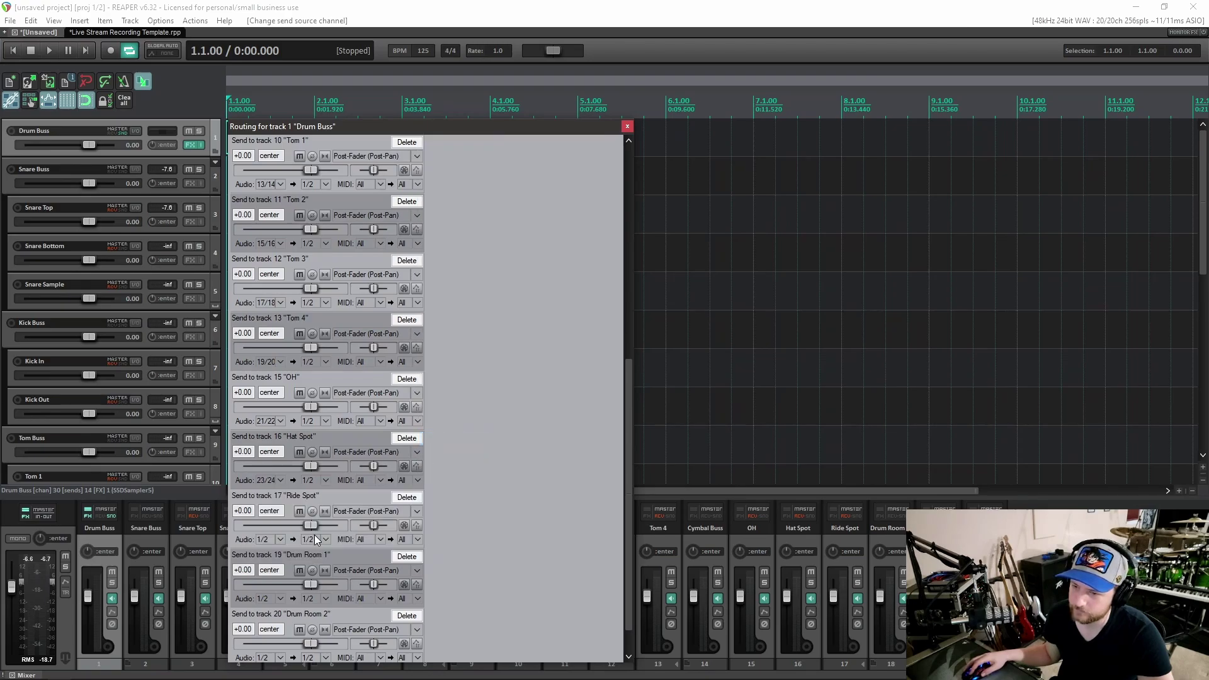
# Step: Set the stereo sources of the Ride Spot send to 25/26 and the Drum Room 1 send to 27/28
pyautogui.click(283, 542)
pyautogui.moveTo(315, 582)
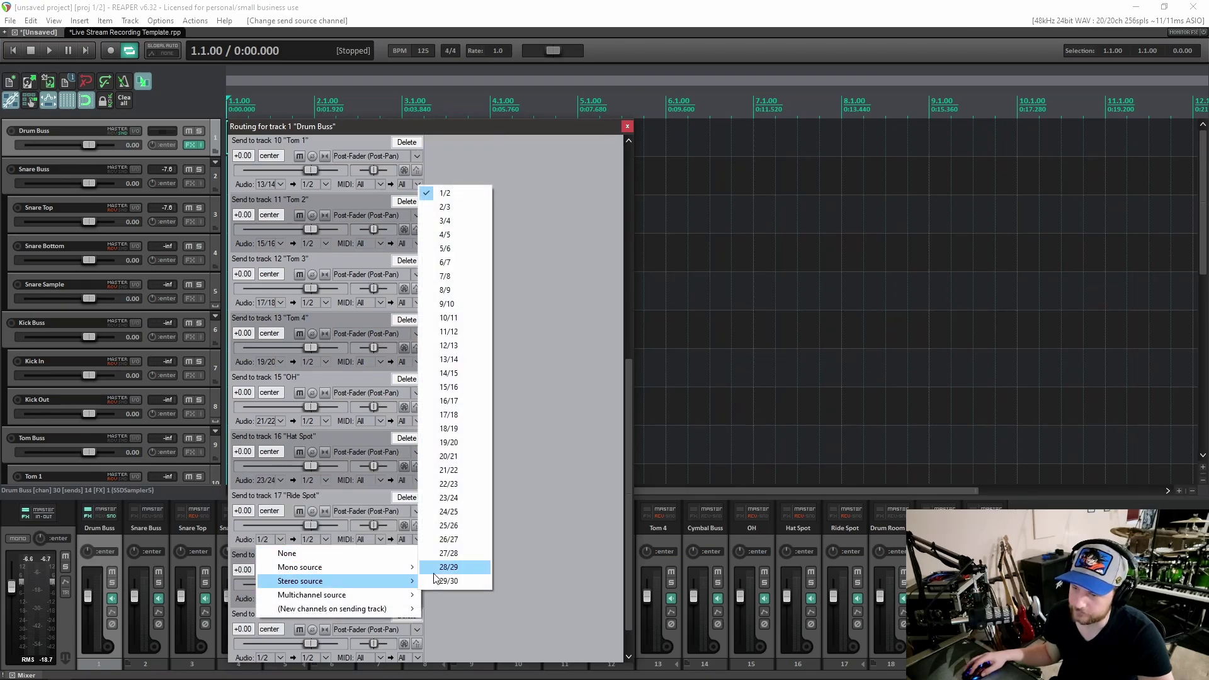
pyautogui.click(459, 526)
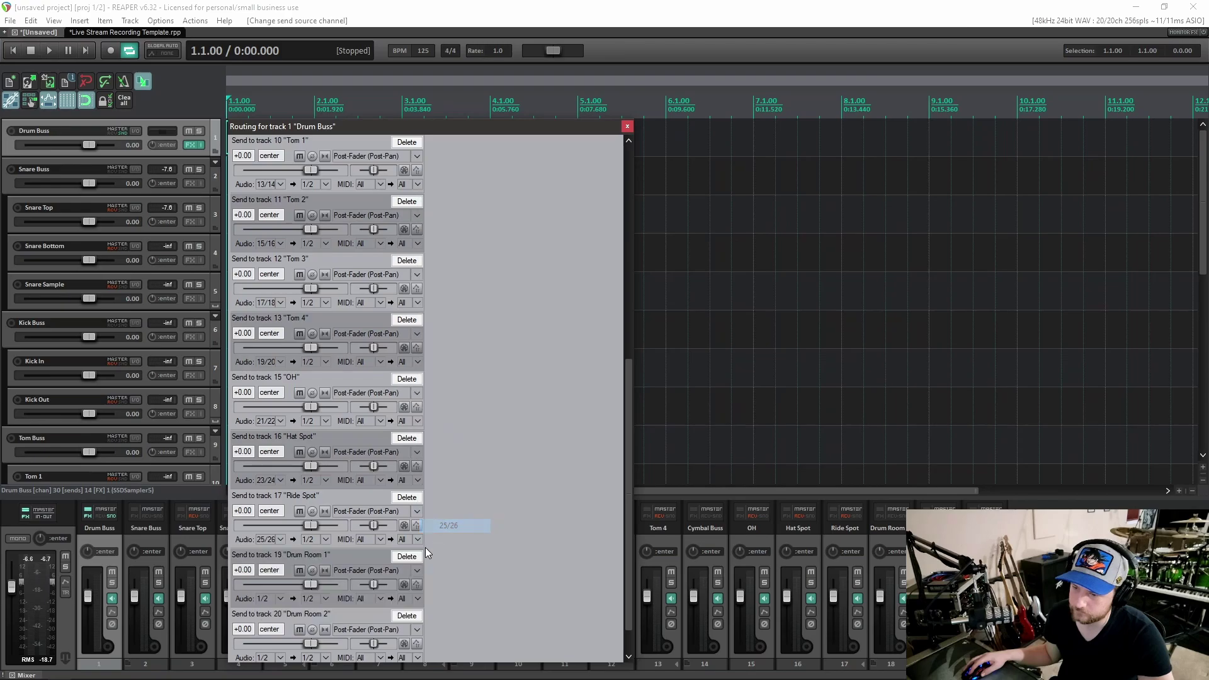
pyautogui.click(280, 599)
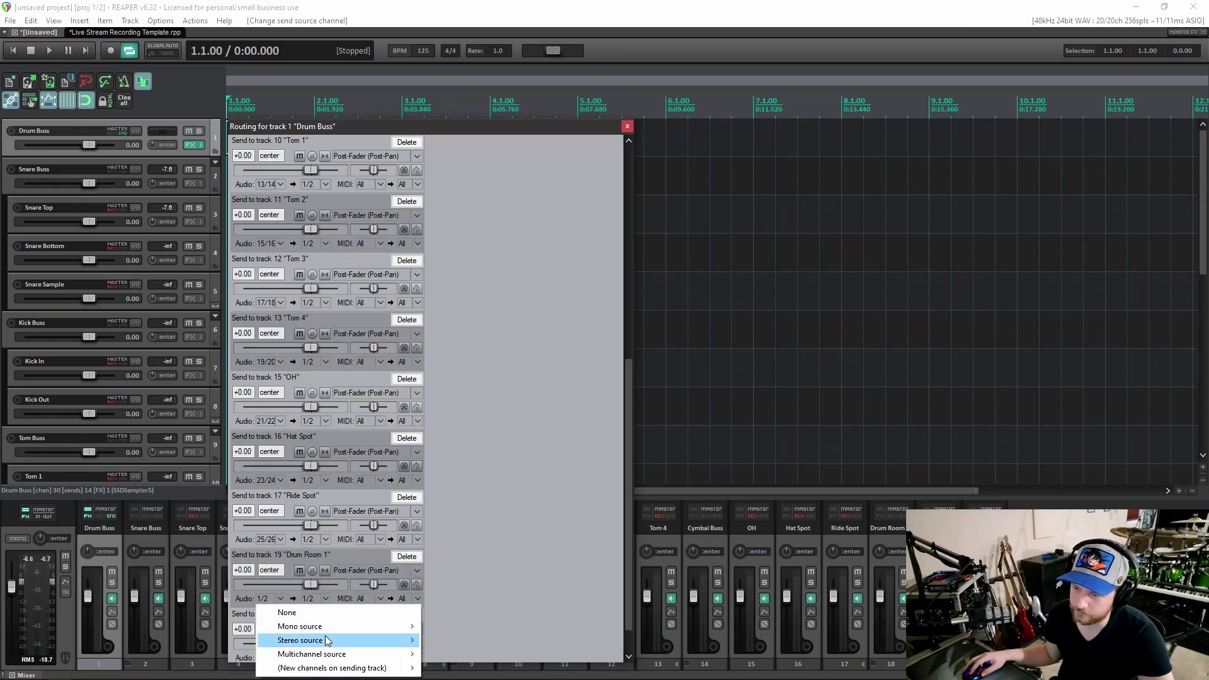
pyautogui.moveTo(329, 640)
pyautogui.click(447, 612)
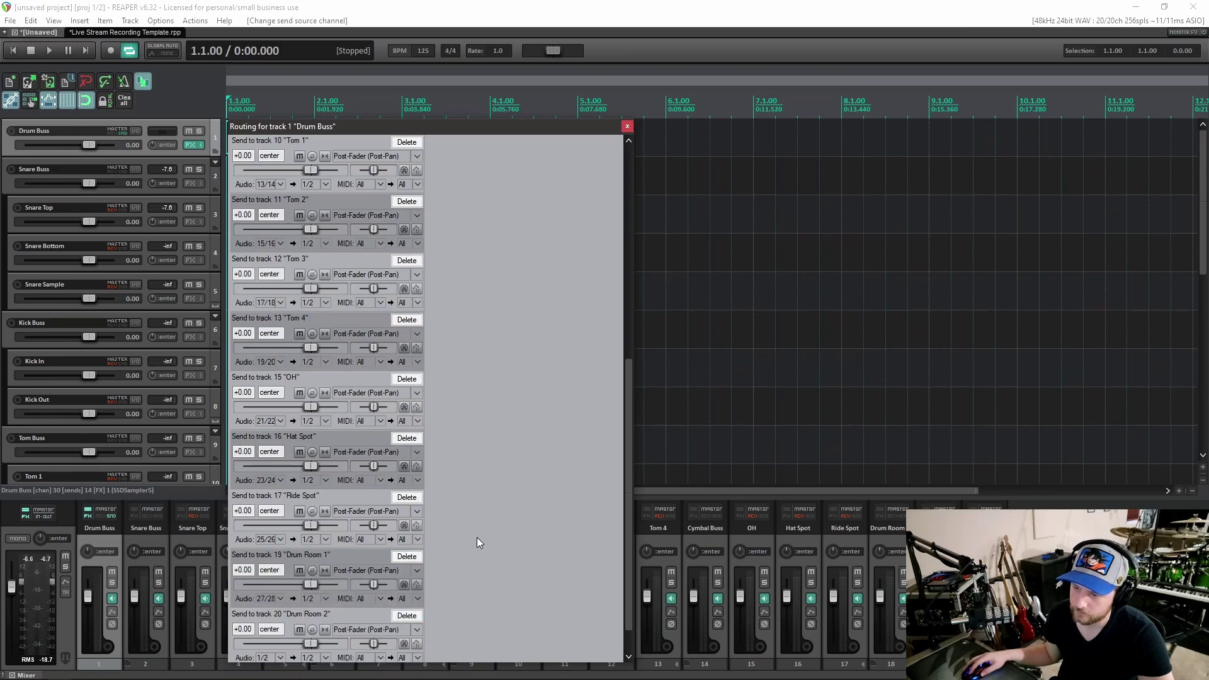
# Step: Set the stereo source of the Drum Room 2 send to 29/30 and close the Drum Buss routing window
pyautogui.scroll(-1, 301, 580)
pyautogui.click(282, 618)
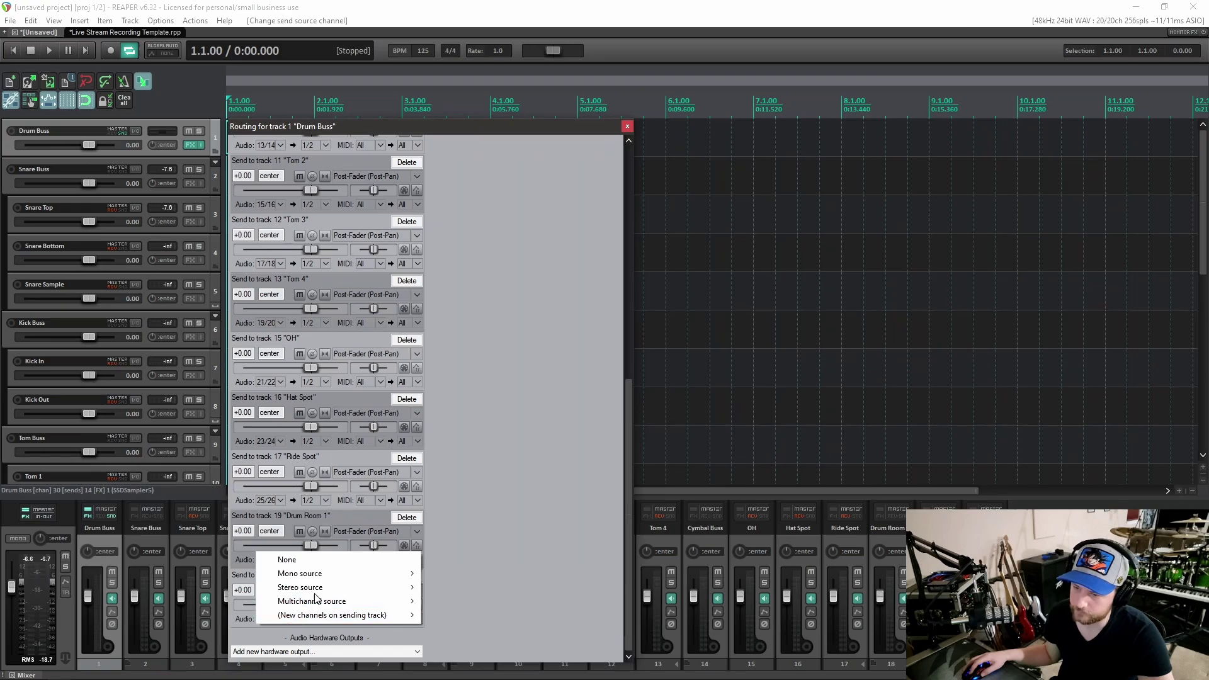
pyautogui.moveTo(319, 589)
pyautogui.click(429, 591)
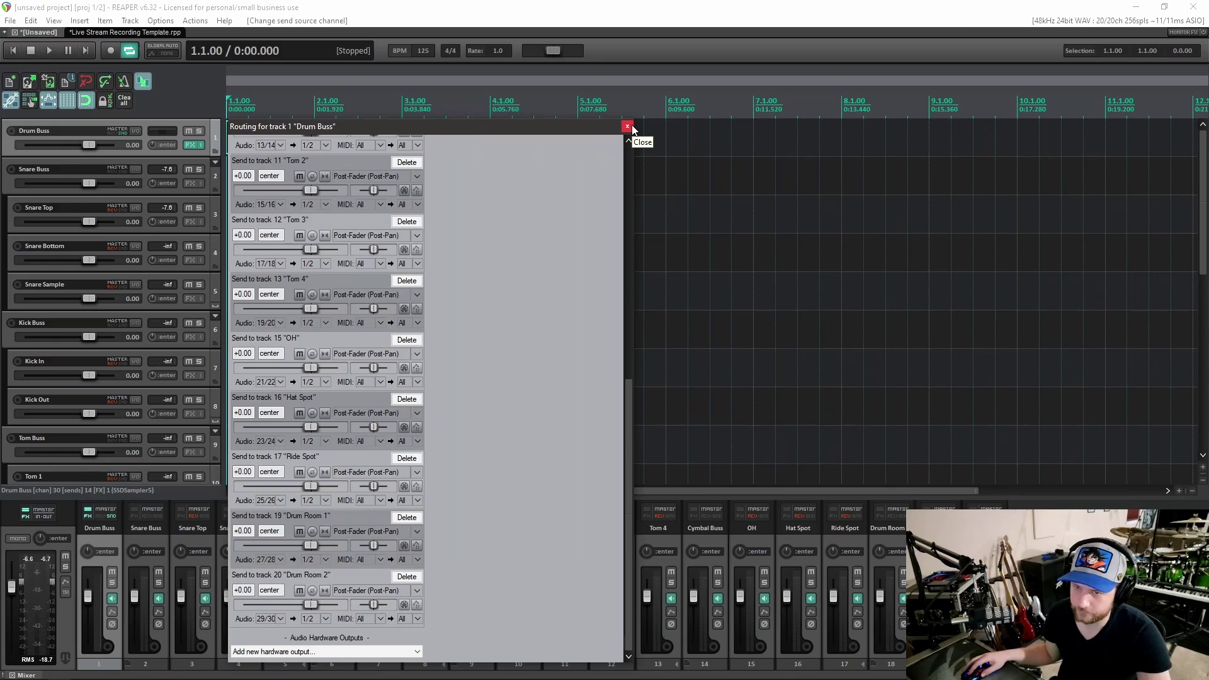
pyautogui.click(628, 126)
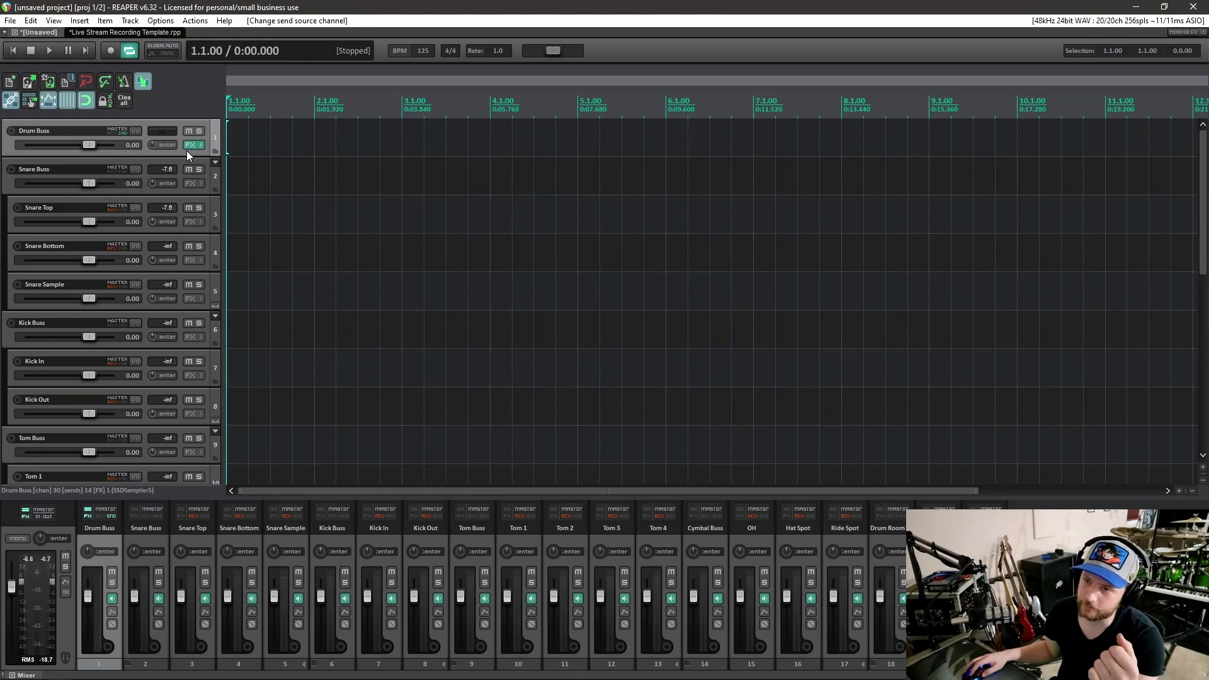
# Step: Copy the drum MIDI items from the Live Stream Recording Template project and paste them onto the unsaved project's Drum Buss track
pyautogui.click(97, 32)
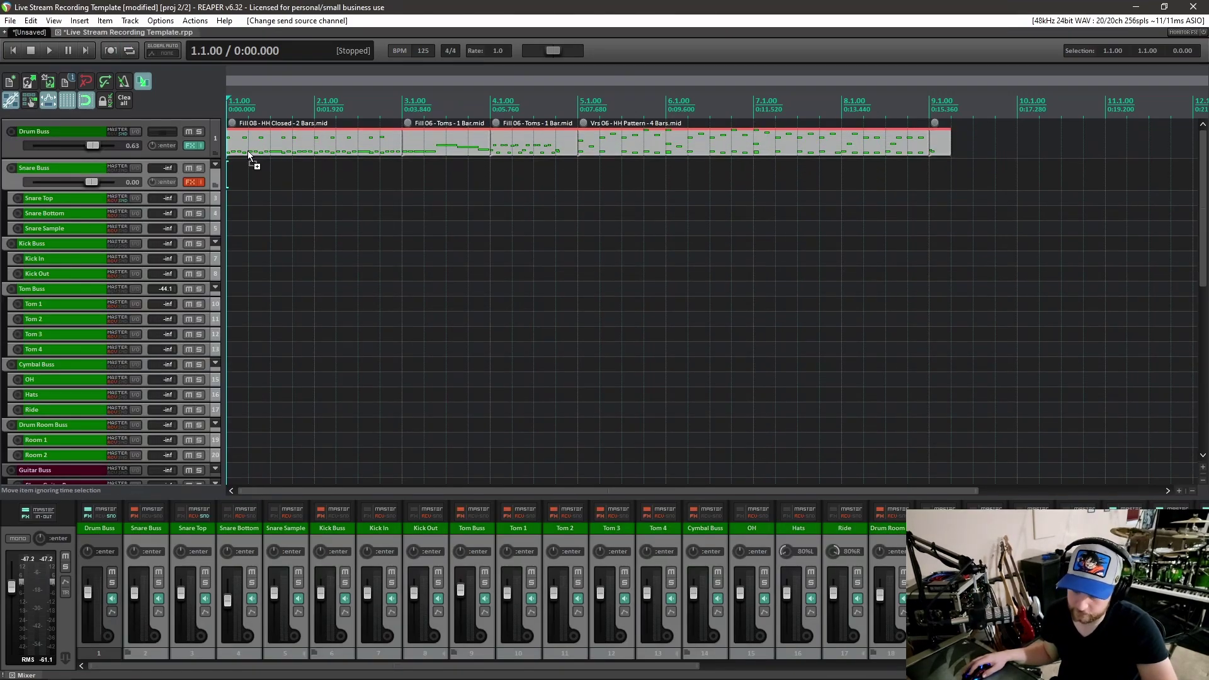
pyautogui.click(32, 33)
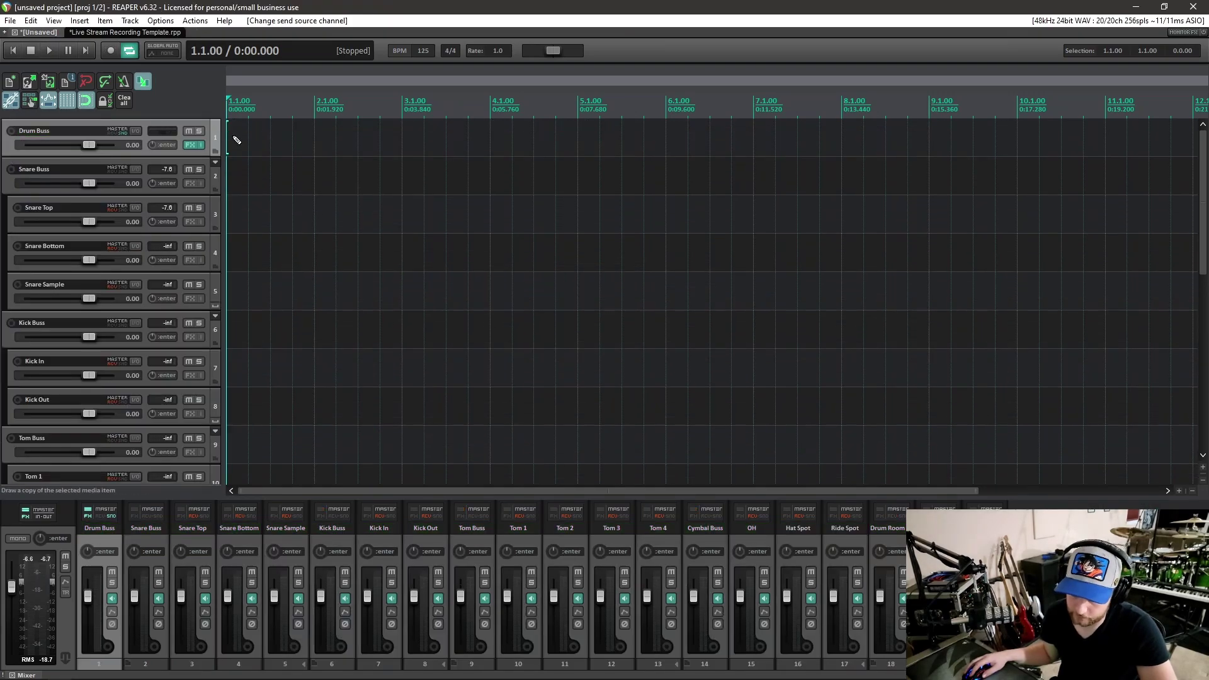
pyautogui.hotkey('ctrl', 'v')
# Step: Play the pasted drum MIDI from the project start, check the meters of all drum tracks for signal, and stop playback
pyautogui.click(10, 53)
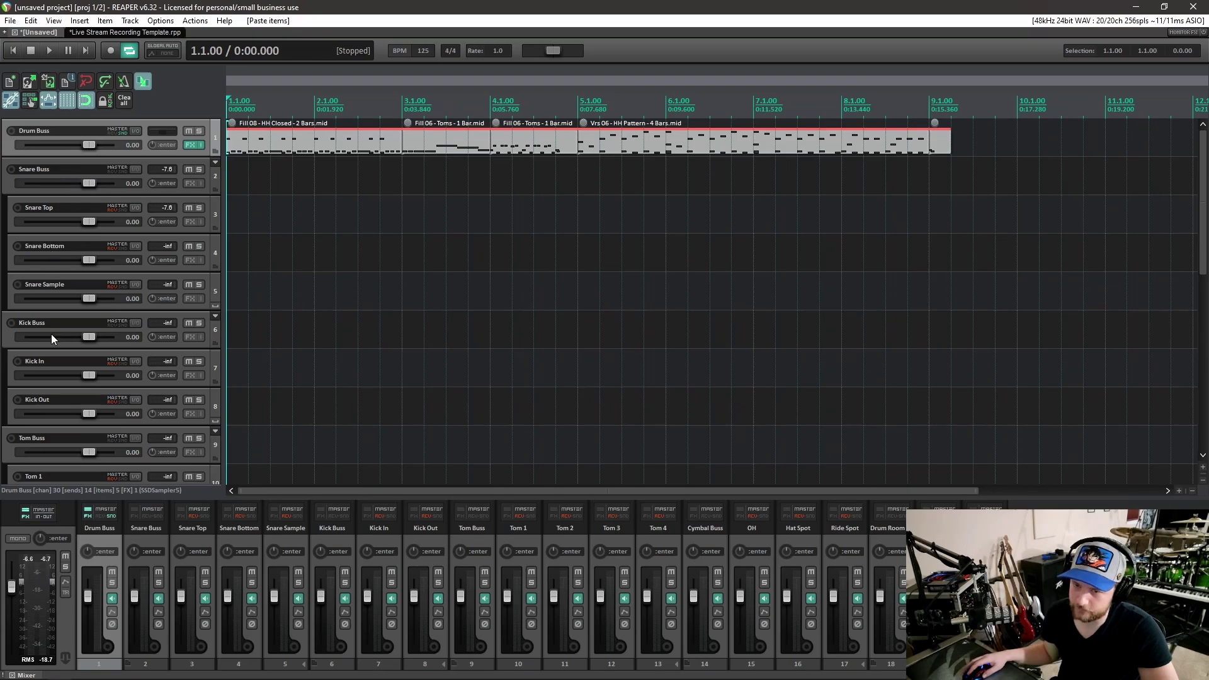
pyautogui.scroll(-5, 54, 371)
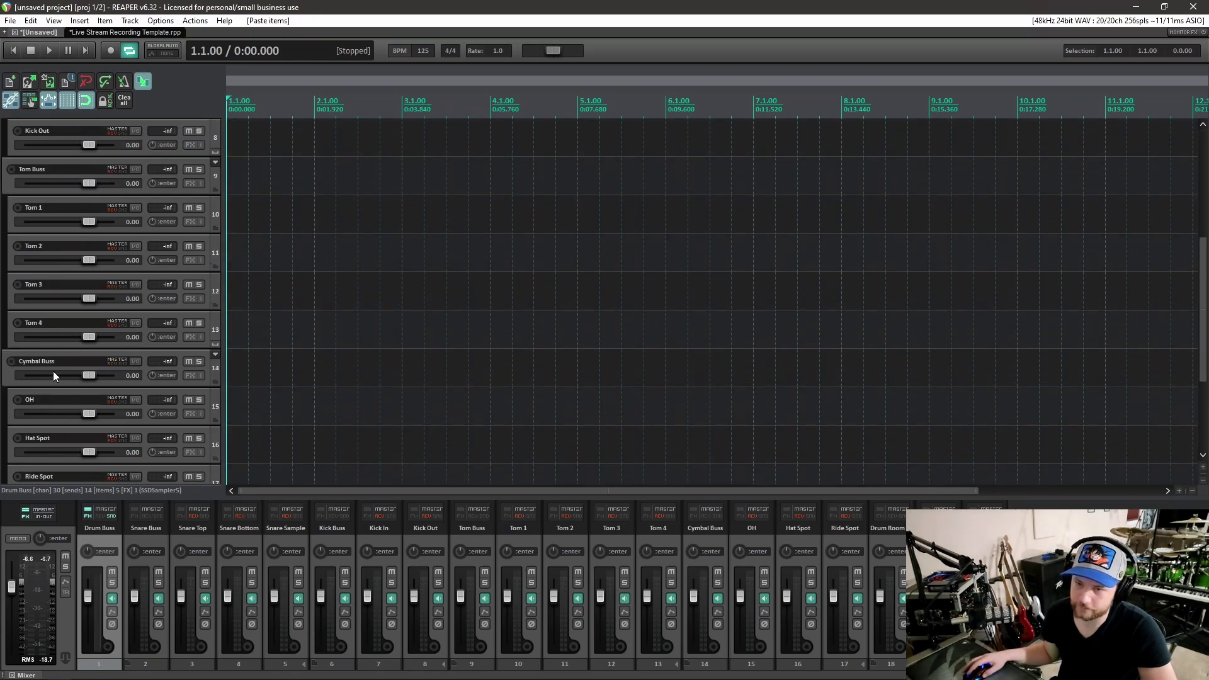
pyautogui.scroll(5, 53, 370)
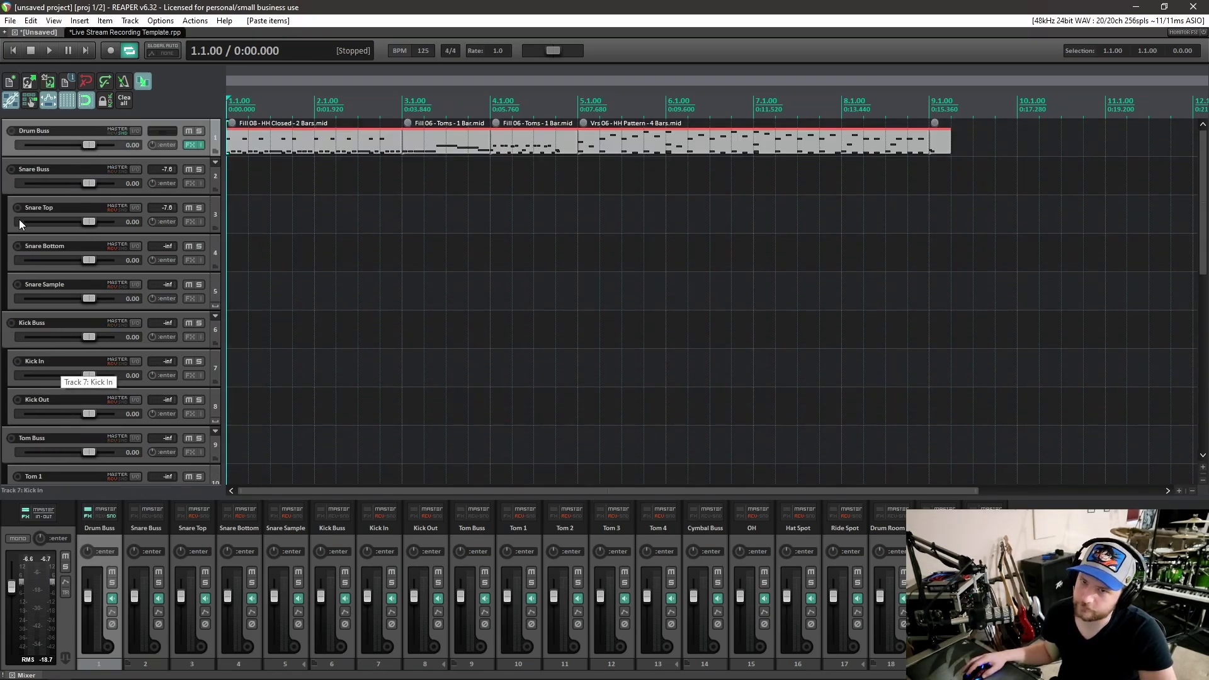
pyautogui.click(50, 51)
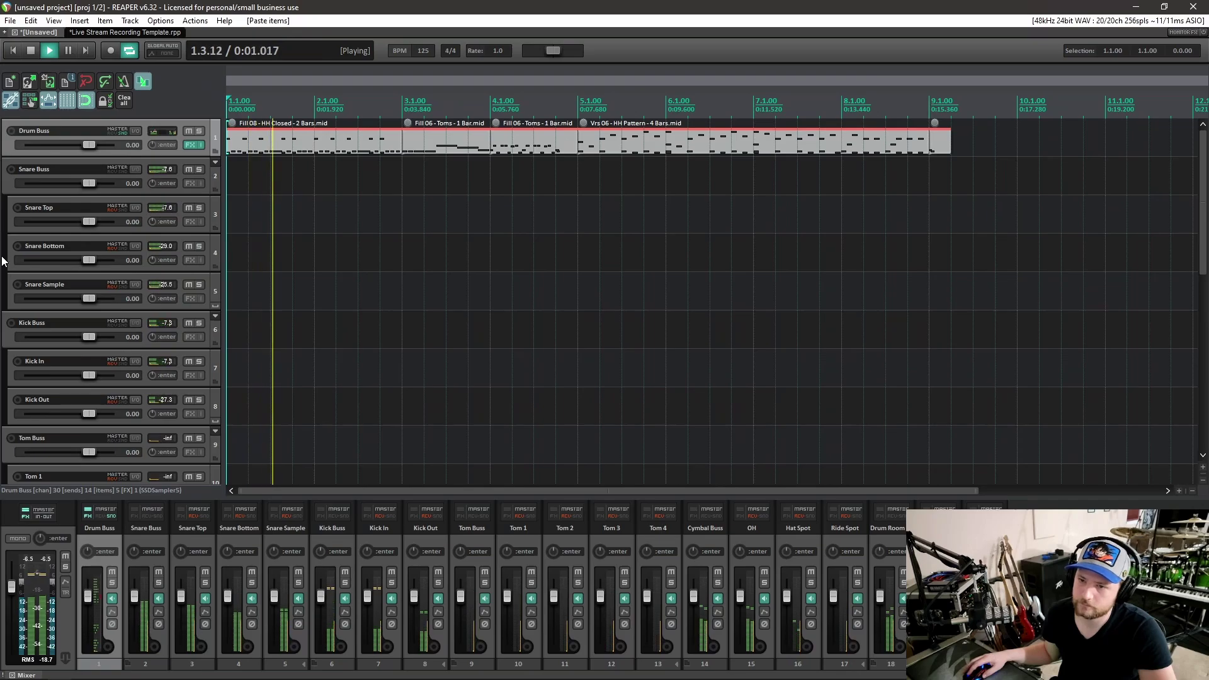
pyautogui.scroll(-1, 3, 262)
pyautogui.scroll(-4, 2, 262)
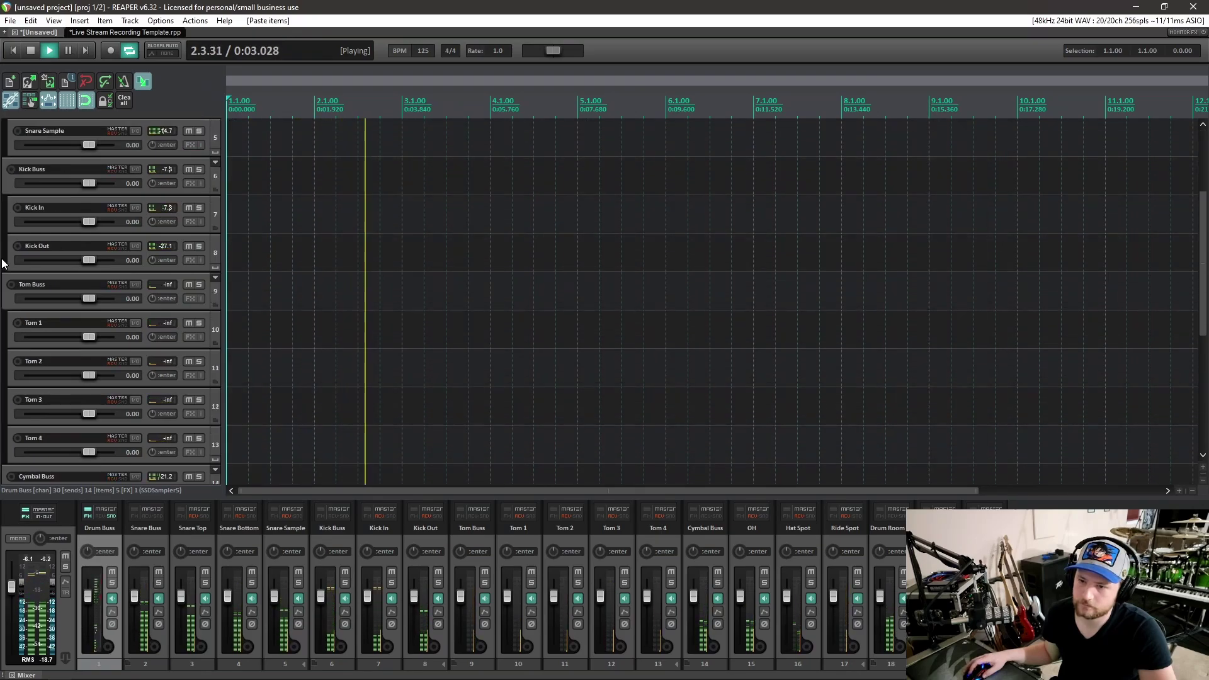
pyautogui.scroll(-1, 58, 353)
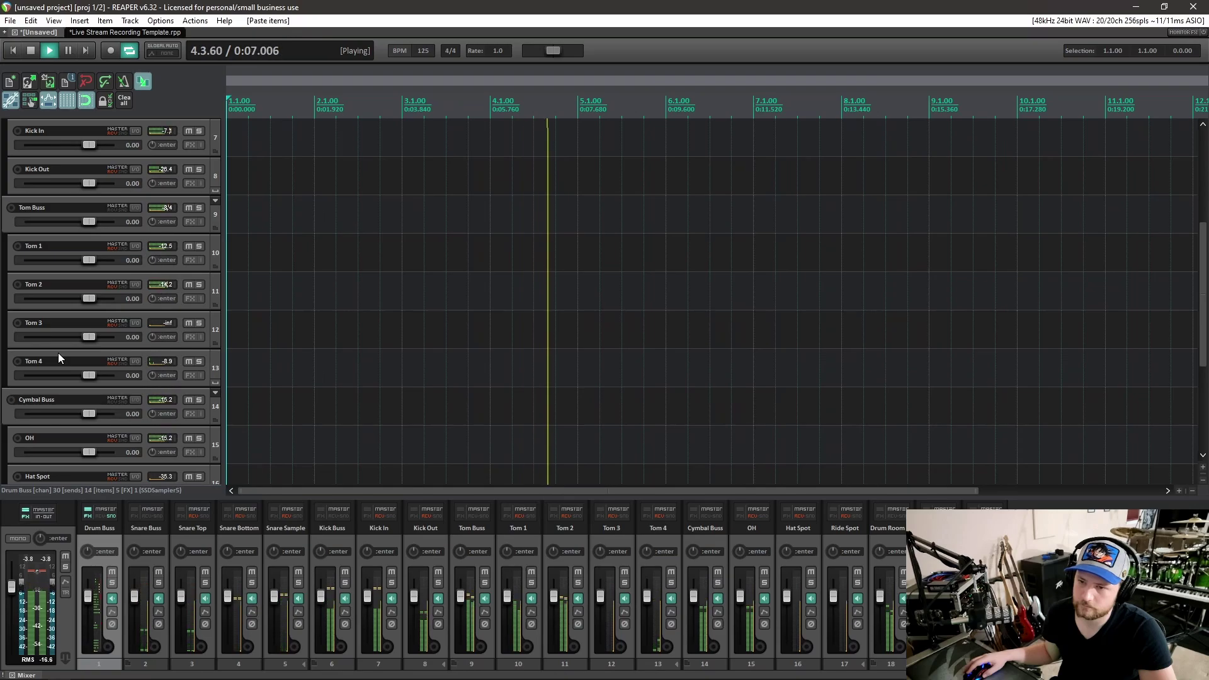
pyautogui.scroll(-1, 58, 353)
pyautogui.scroll(-1, 58, 358)
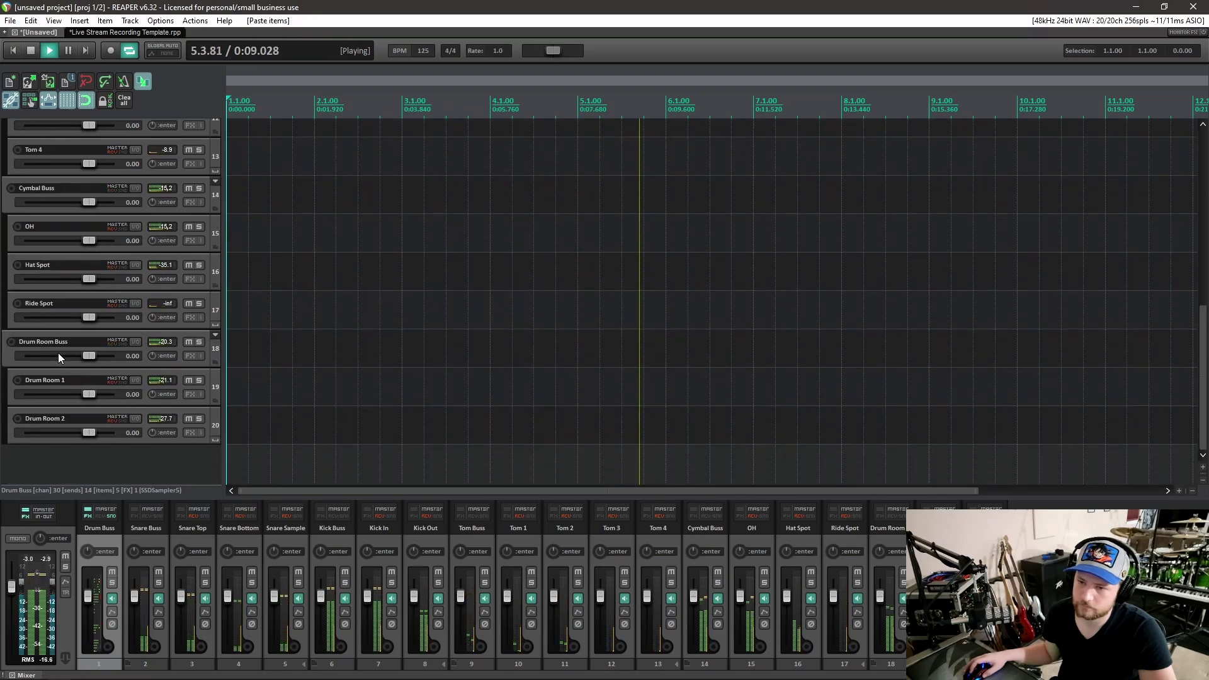
pyautogui.scroll(8, 57, 352)
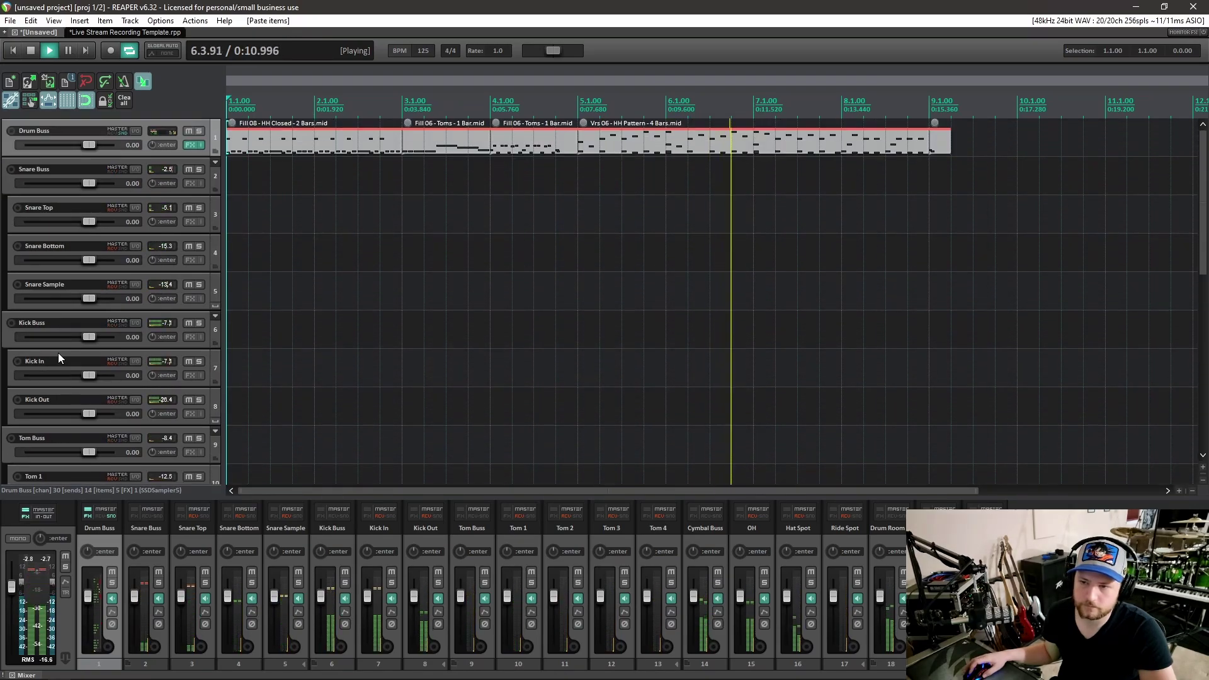
pyautogui.click(32, 54)
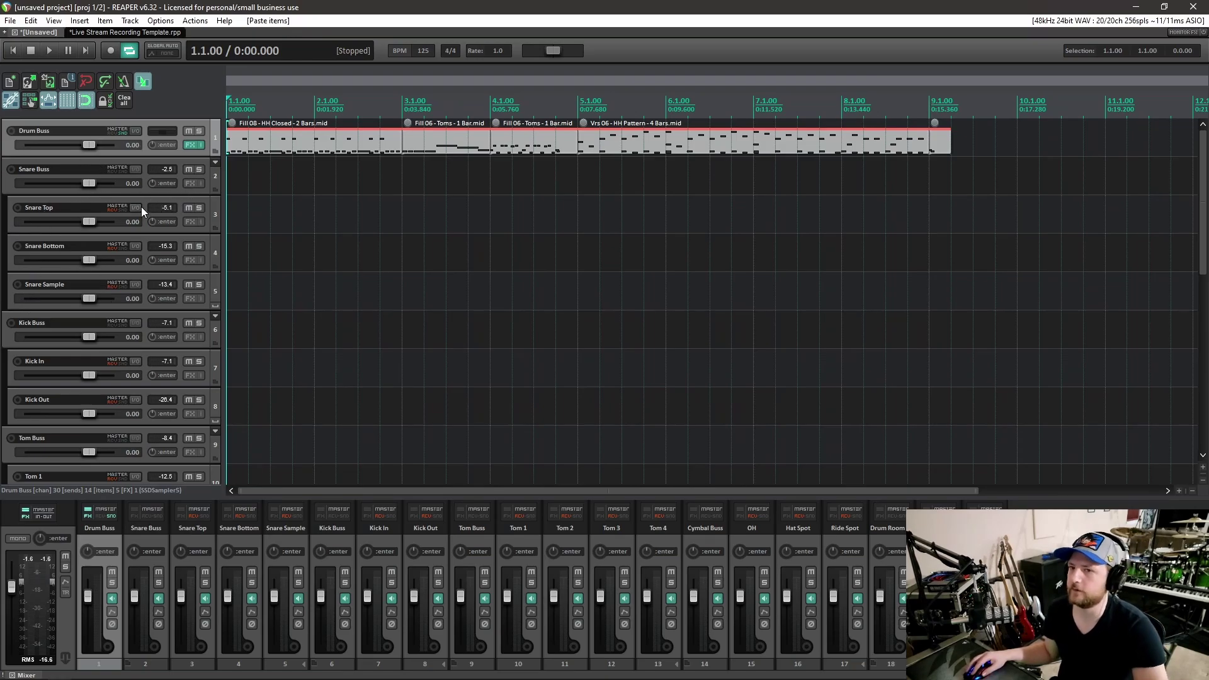
# Step: Compare the unsaved project with the Live Stream Recording Template project, ending in the template project
pyautogui.click(94, 32)
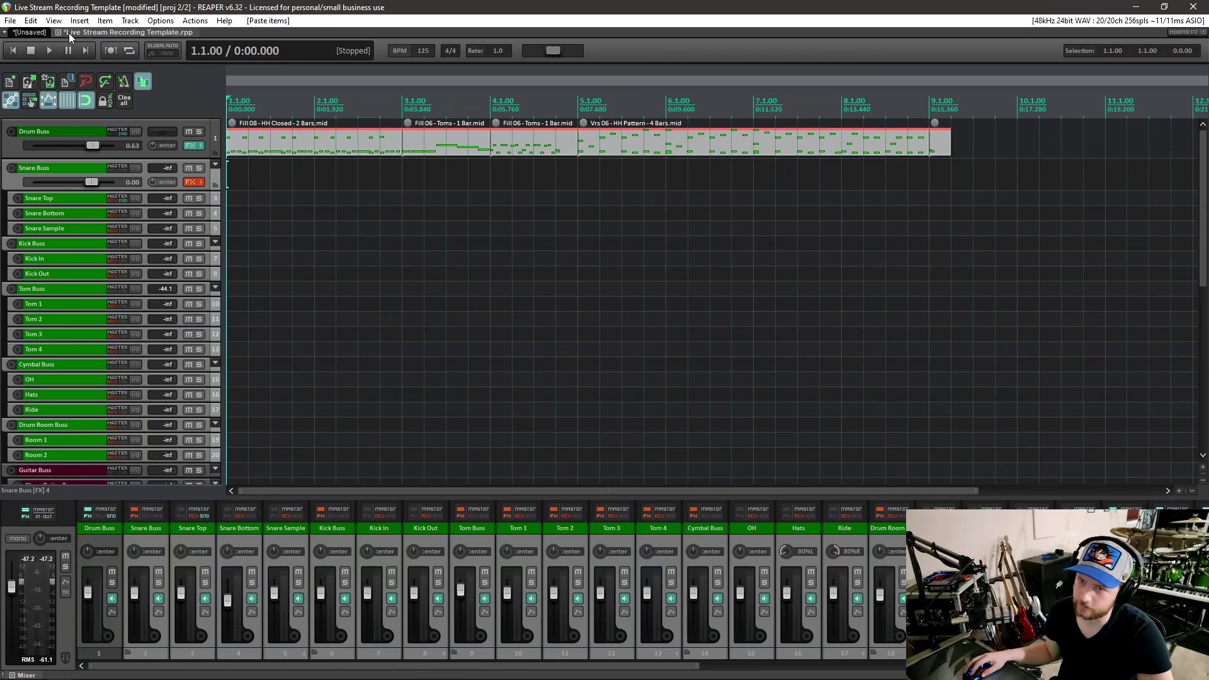
pyautogui.click(33, 32)
pyautogui.click(73, 33)
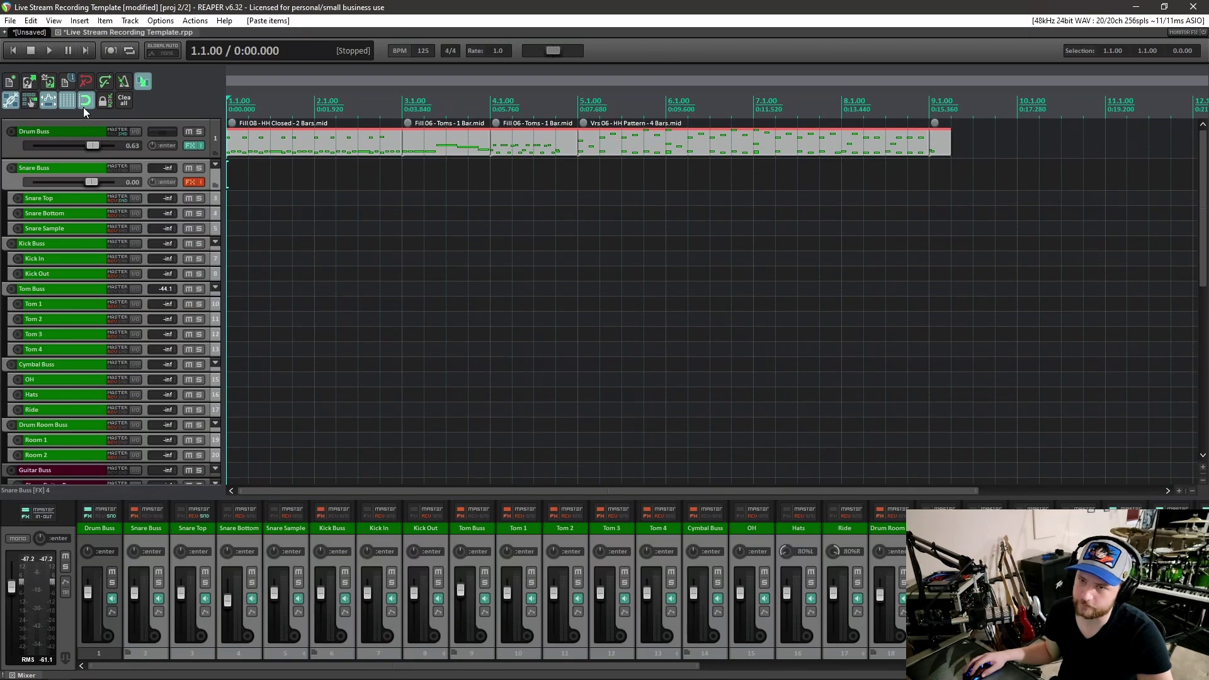
# Step: Enable the Snare Buss effects while playing the template project's drum MIDI from the start, and stop playback
pyautogui.click(48, 55)
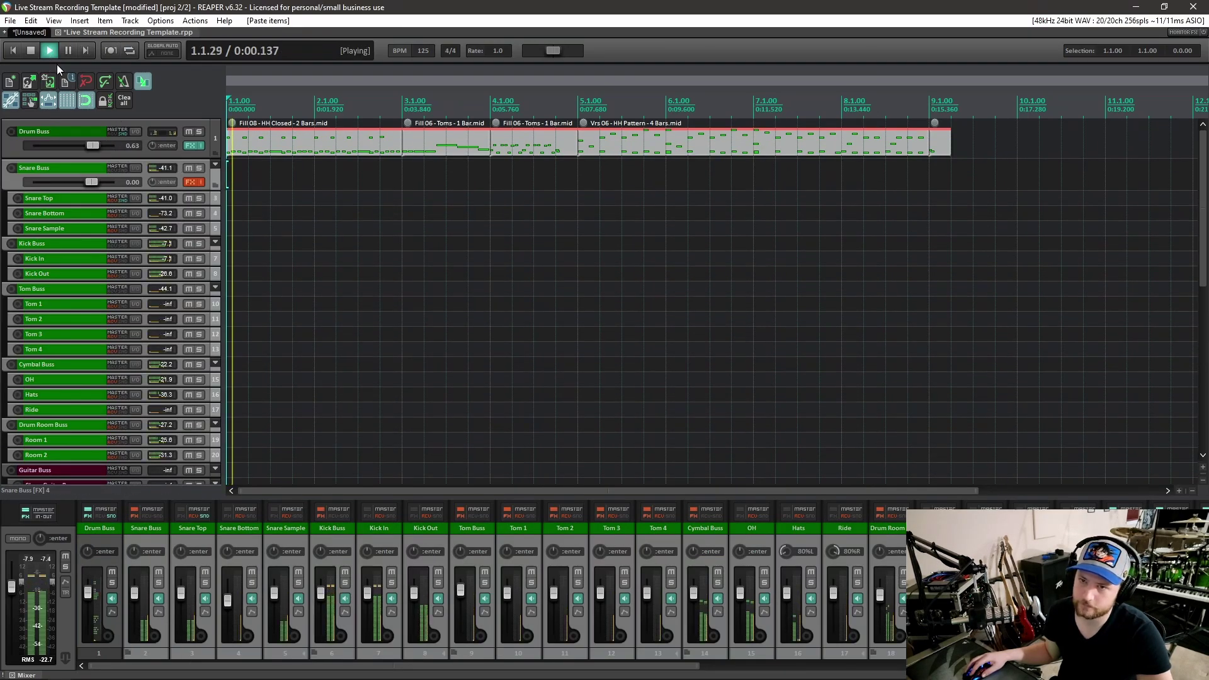
pyautogui.click(199, 183)
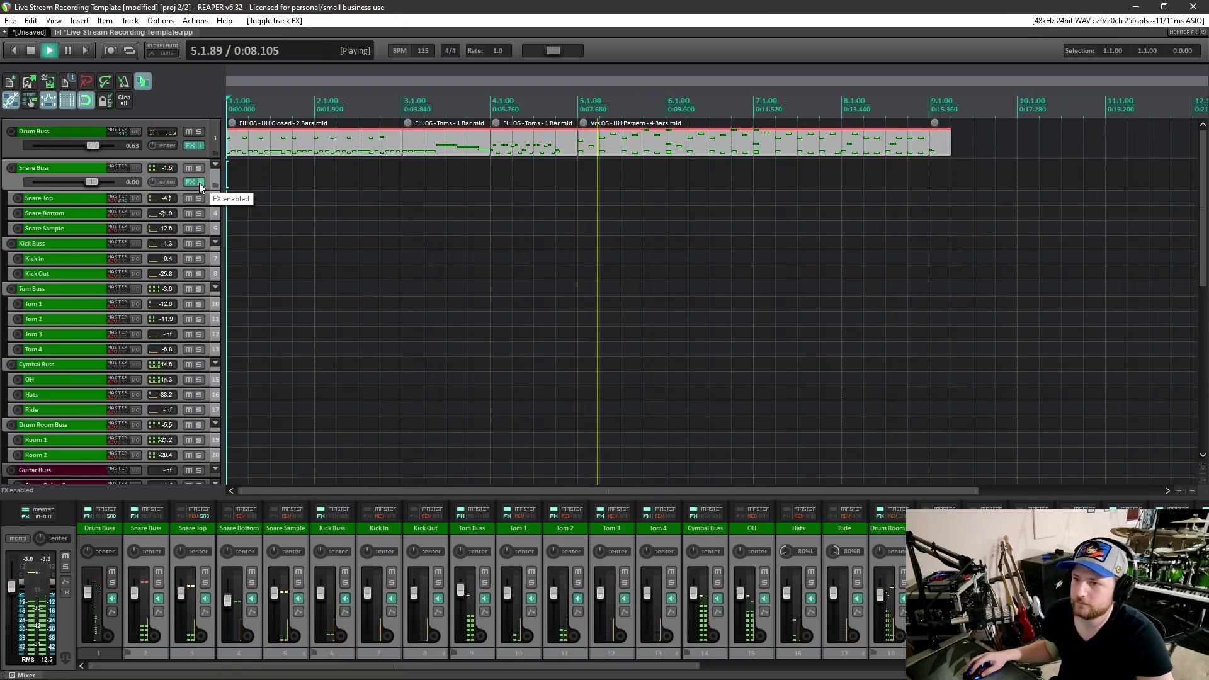
pyautogui.click(29, 54)
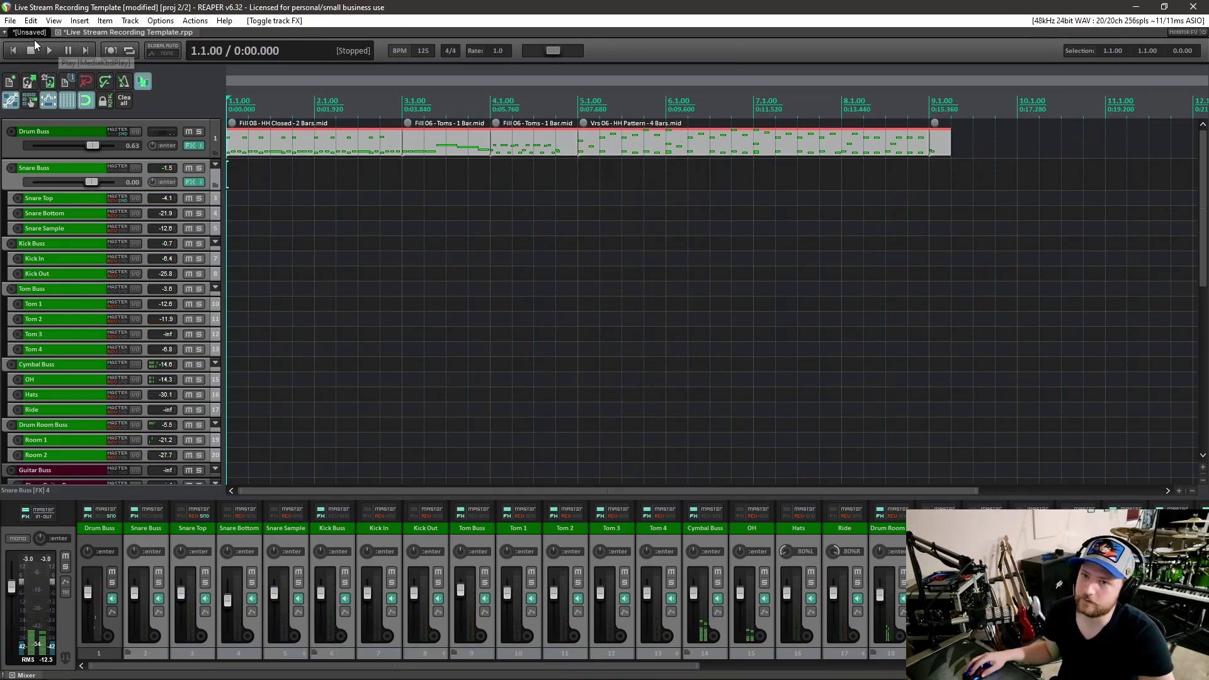
# Step: Delete all the pasted drum MIDI items from the unsaved project's Drum Buss track
pyautogui.click(32, 34)
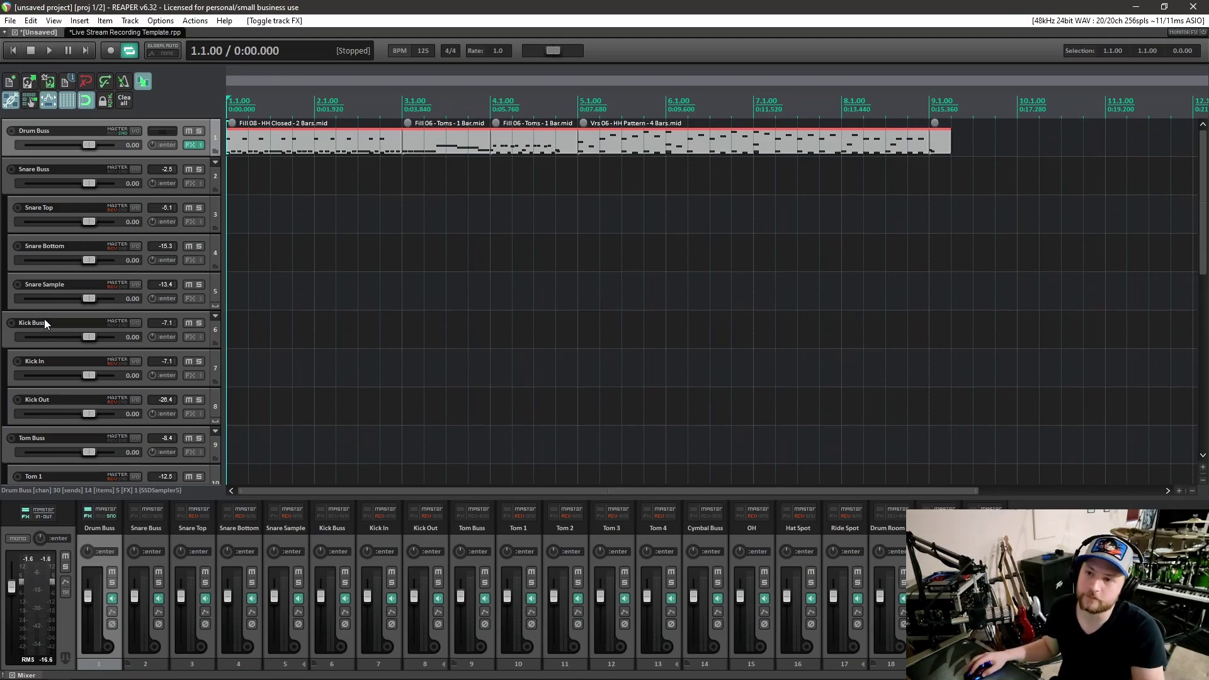
pyautogui.scroll(-4, 58, 299)
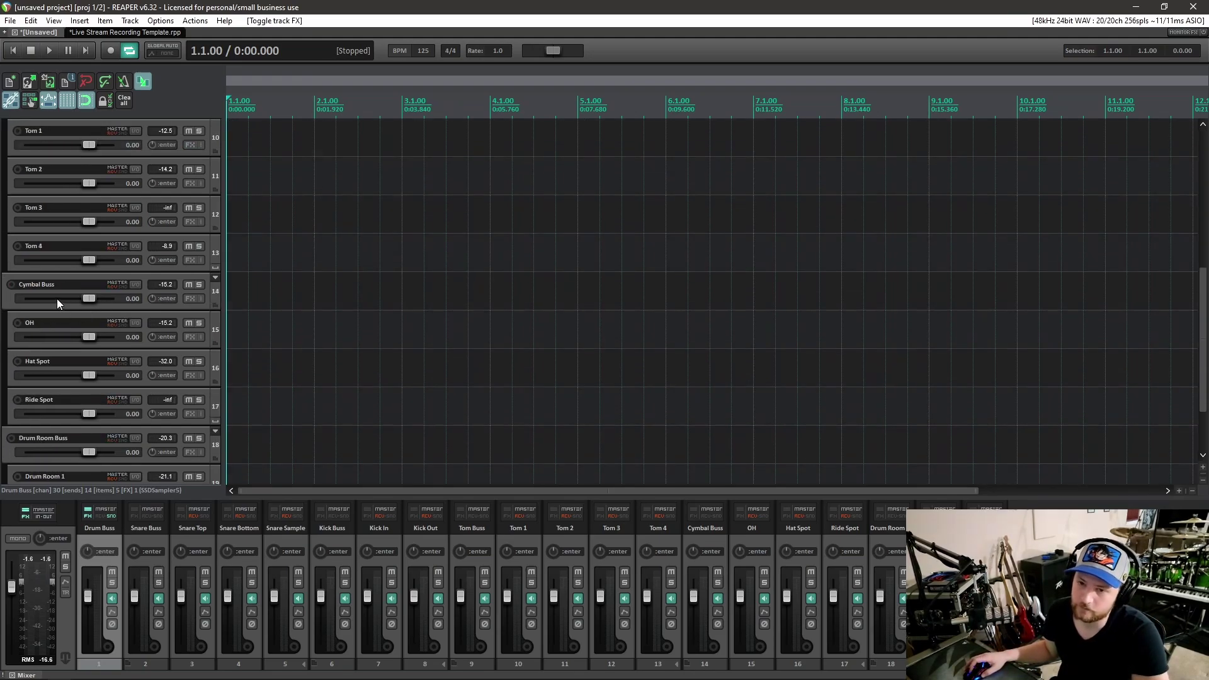
pyautogui.scroll(4, 57, 298)
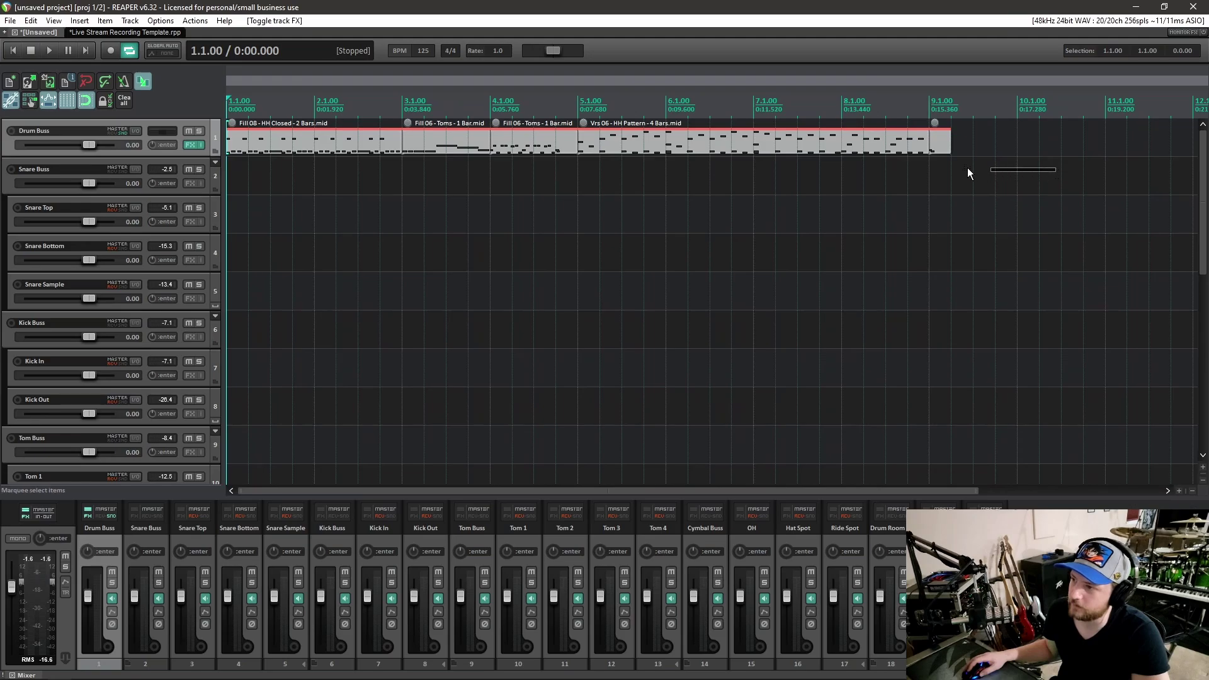
pyautogui.moveTo(1056, 171); pyautogui.dragTo(126, 129)
pyautogui.press('Delete')
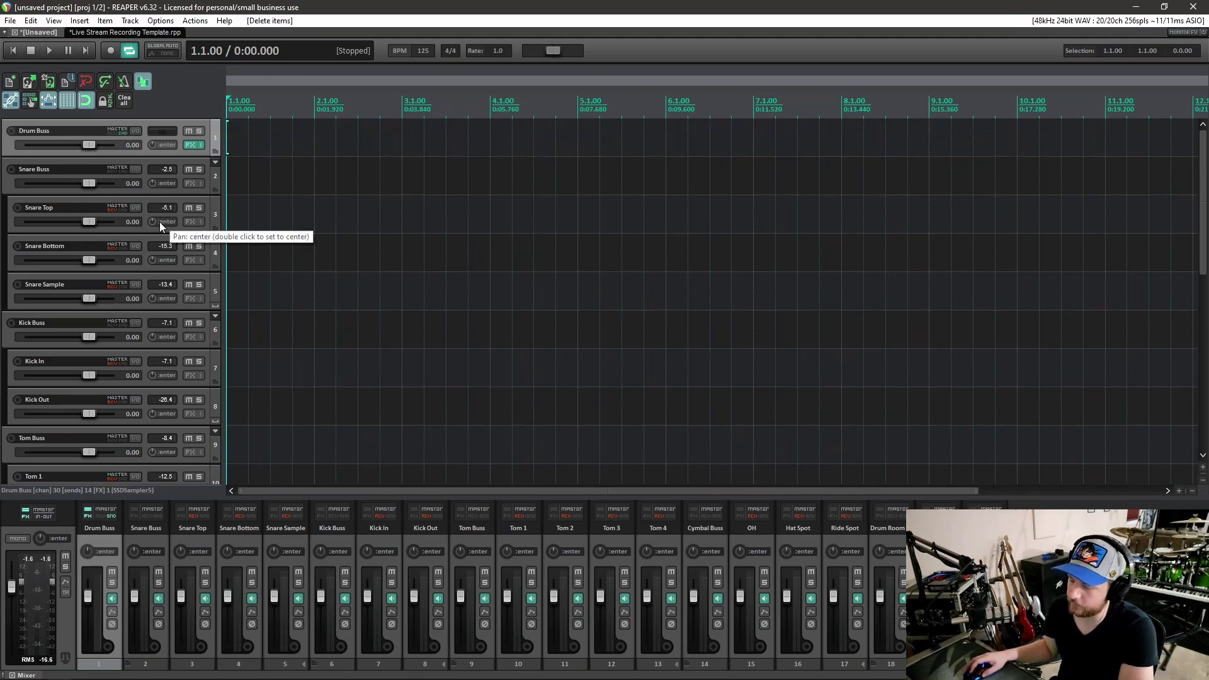
# Step: Inspect the master track's effects chain, close it, and look through the full list of drum tracks
pyautogui.click(22, 515)
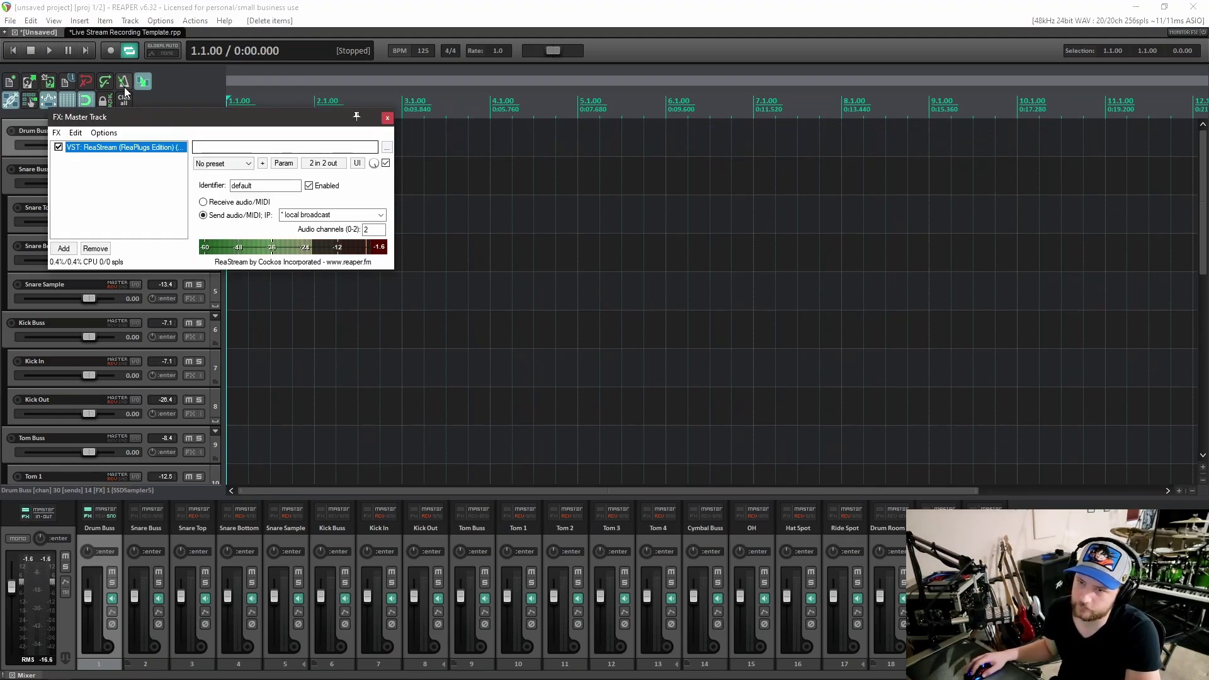
pyautogui.click(387, 118)
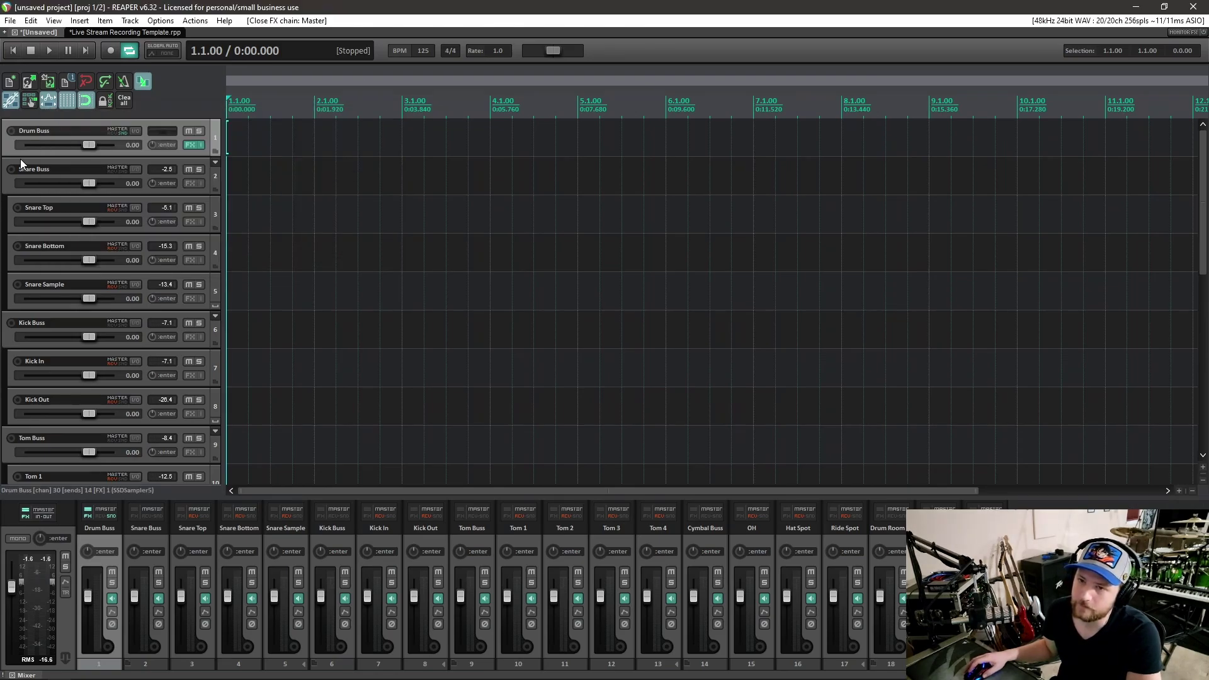
pyautogui.scroll(-10, 21, 158)
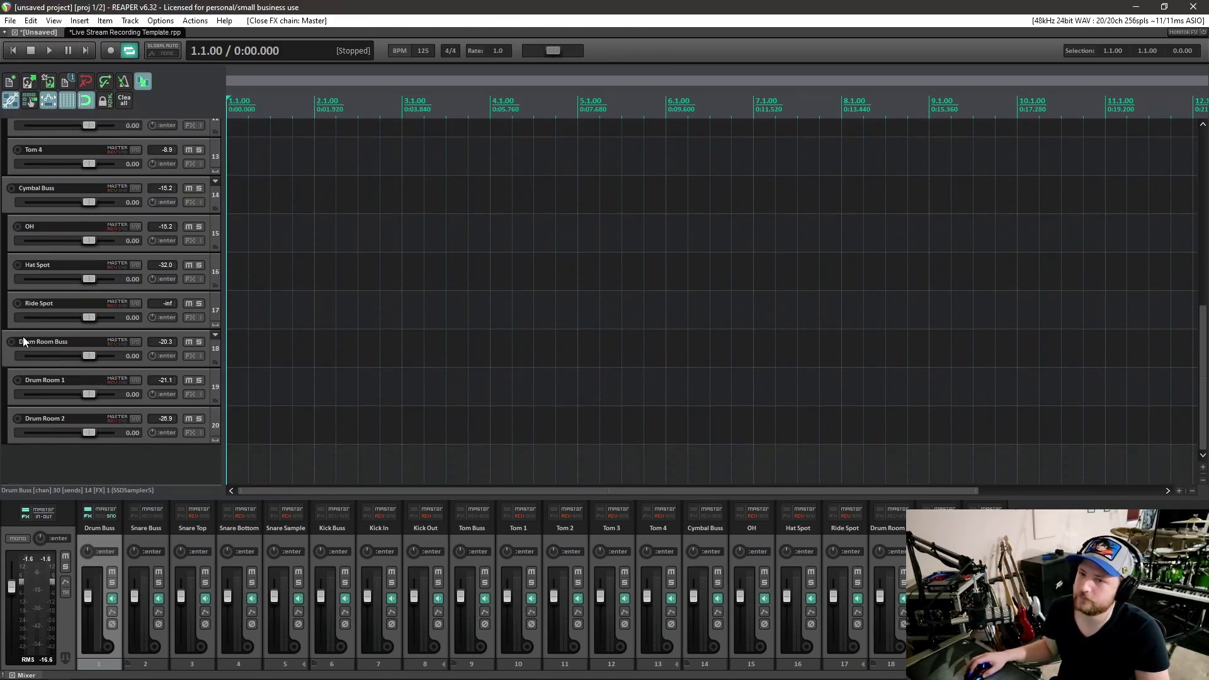
pyautogui.scroll(10, 36, 342)
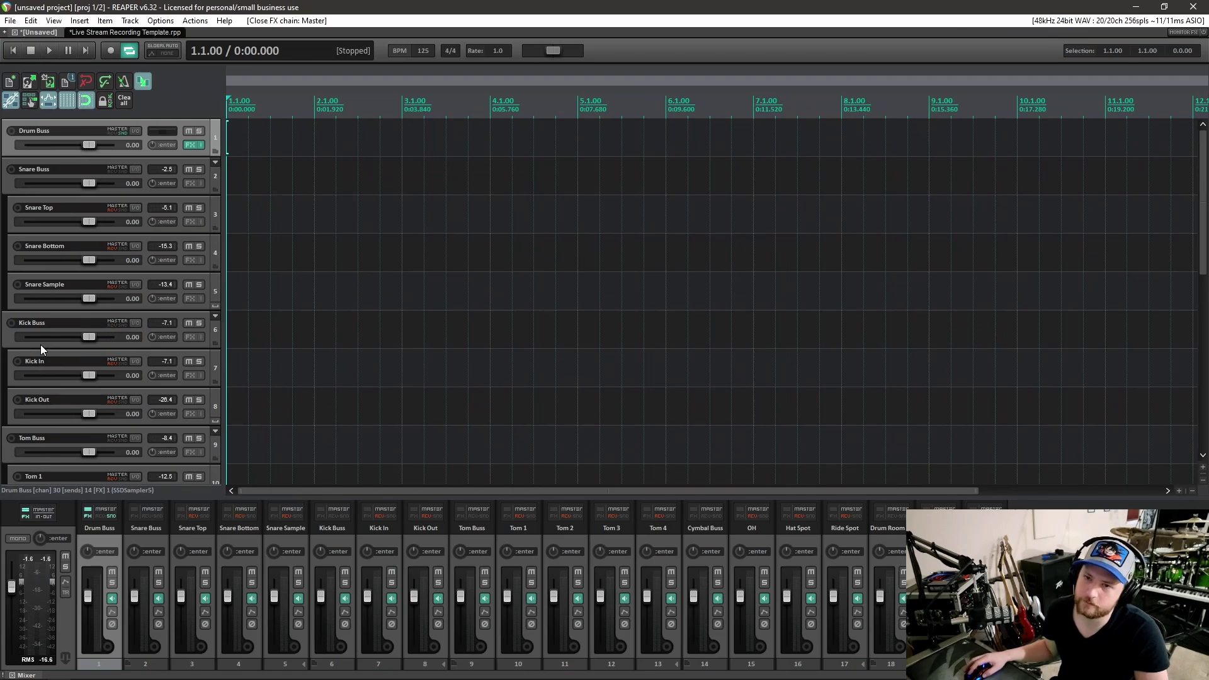